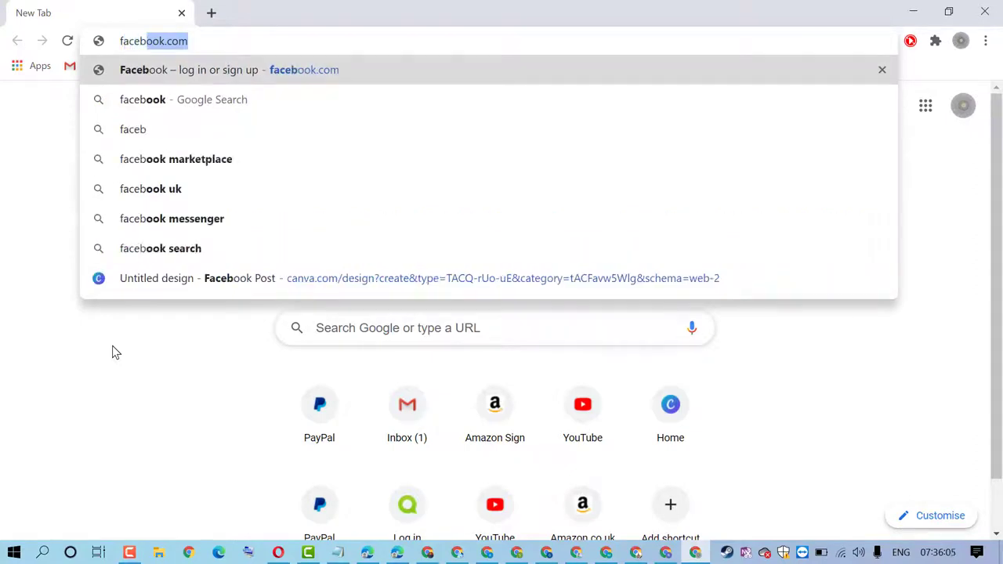
Load facebook.com and accept all of Facebook's cookies
key("Return")
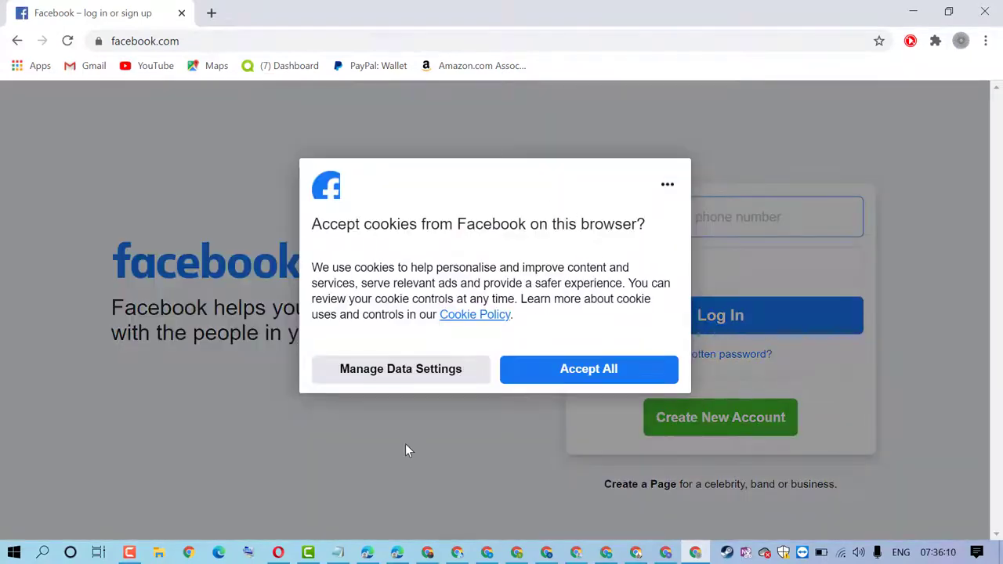
left_click(541, 371)
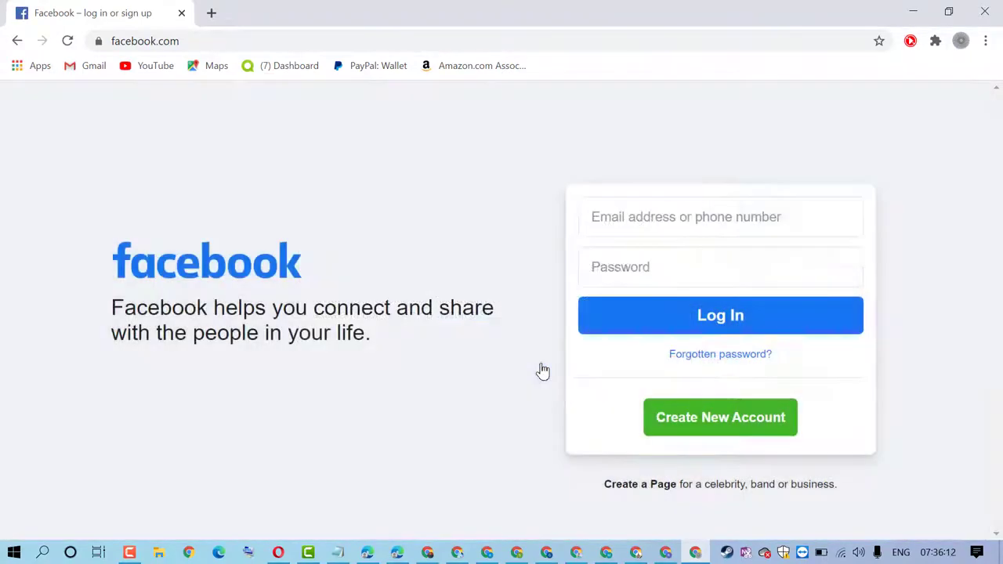
Start a new Facebook account with gender Male and the user's first name and surname
left_click(709, 423)
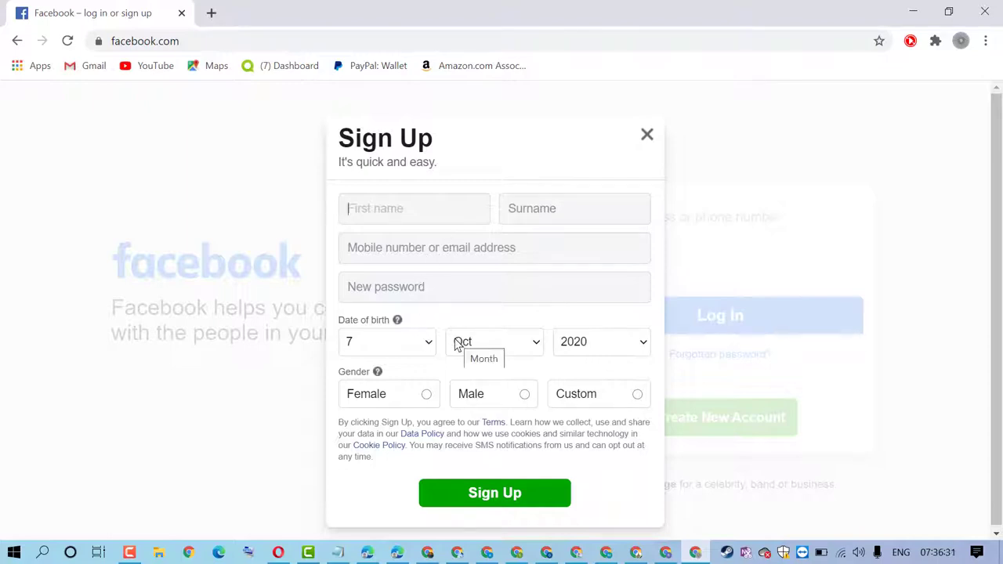
left_click(504, 403)
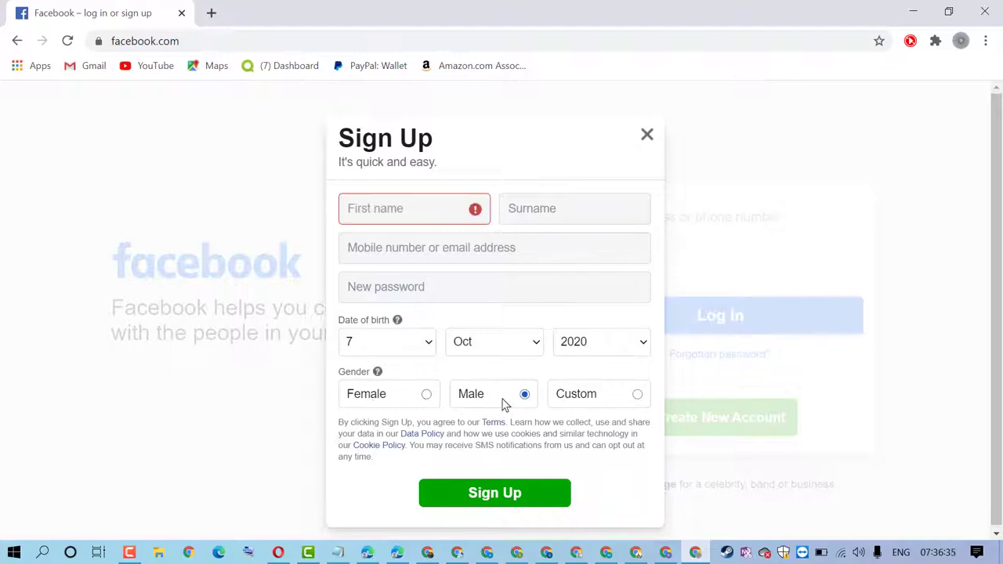
left_click(395, 210)
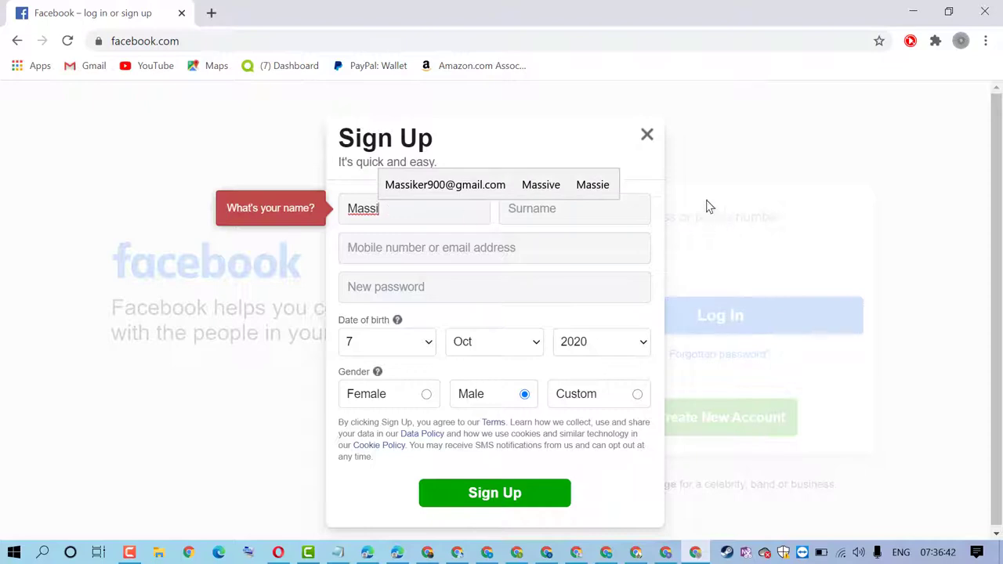
left_click(570, 210)
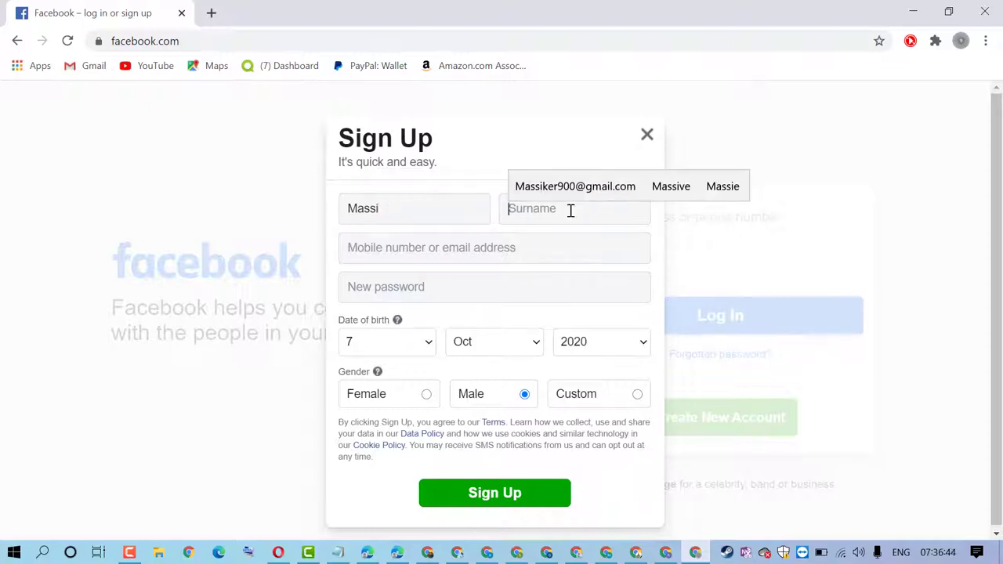
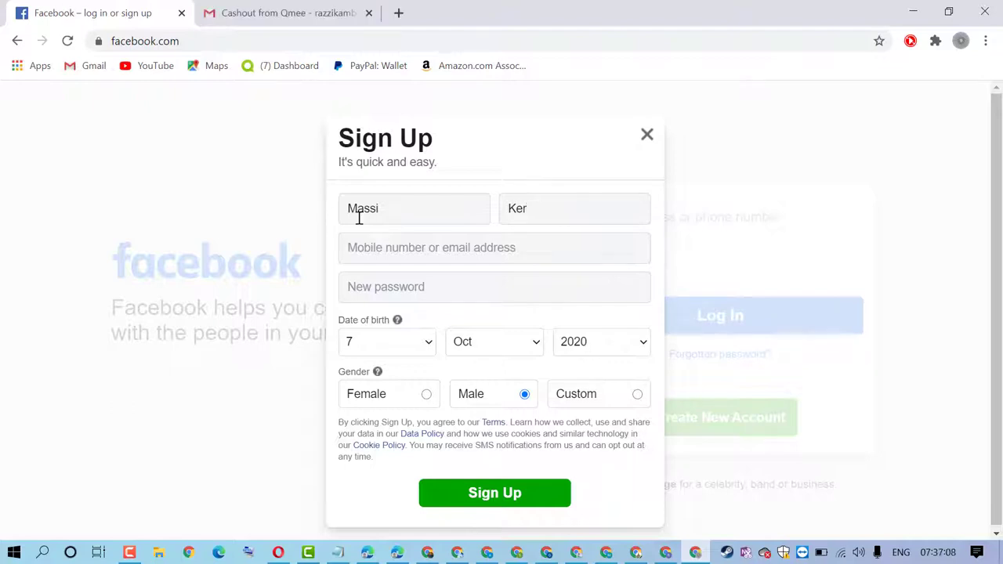
Paste the e-mail into both e-mail fields, accept the suggested password, and submit the sign-up form
right_click(359, 248)
left_click(412, 369)
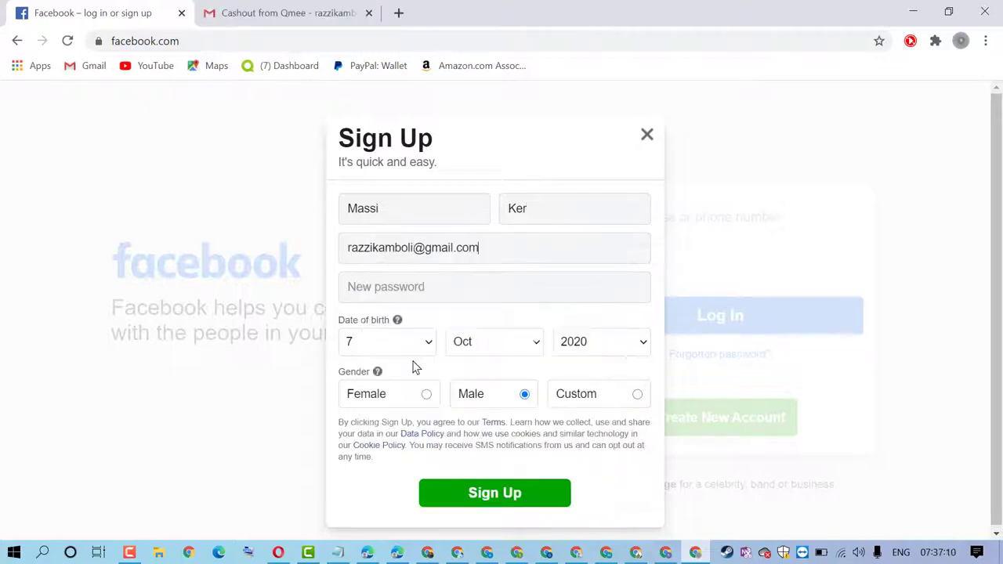
left_click(381, 288)
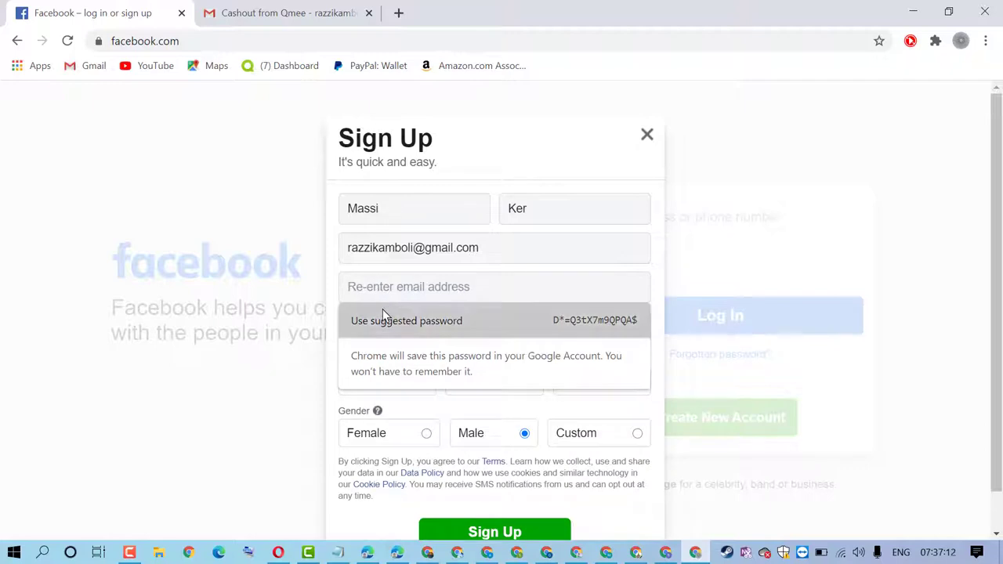
left_click(382, 317)
left_click(408, 290)
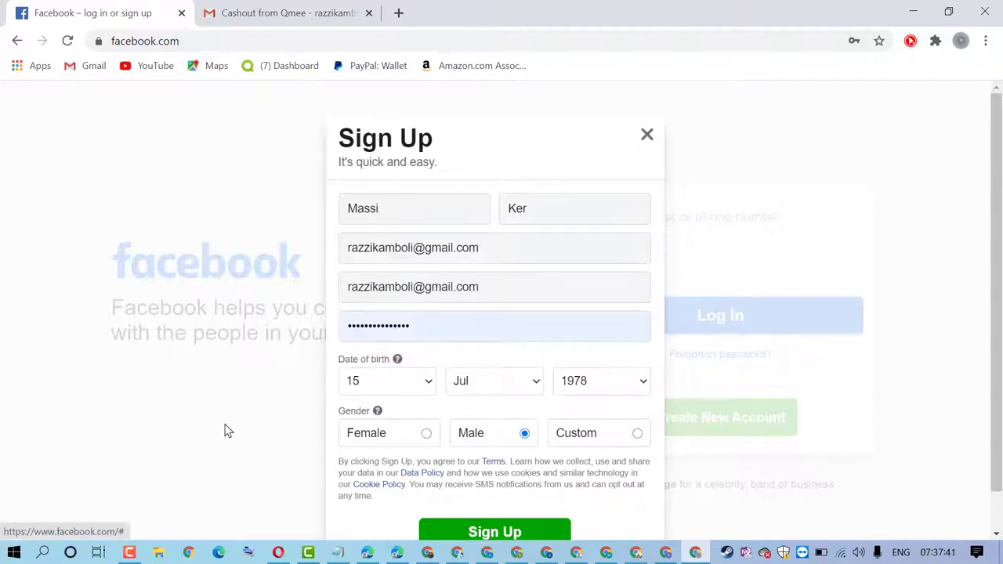
scroll(846, 426, "down", 1)
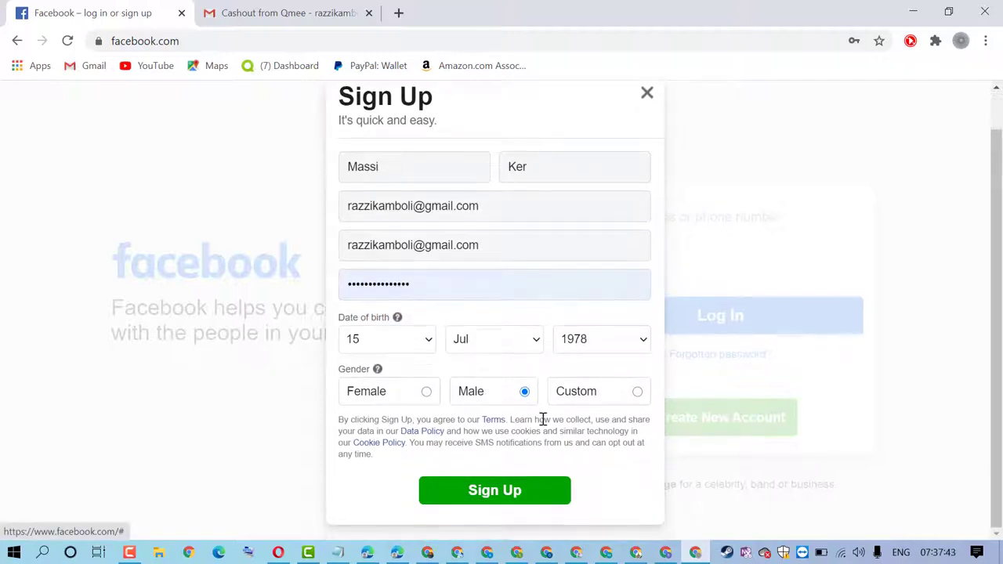
left_click(495, 492)
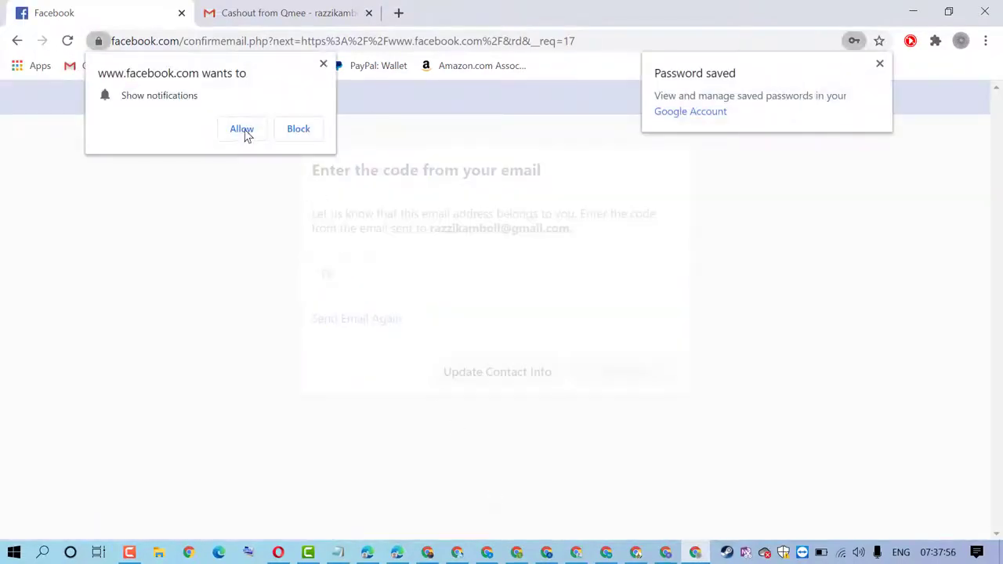
Allow Facebook notifications and switch to the Gmail tab
left_click(244, 130)
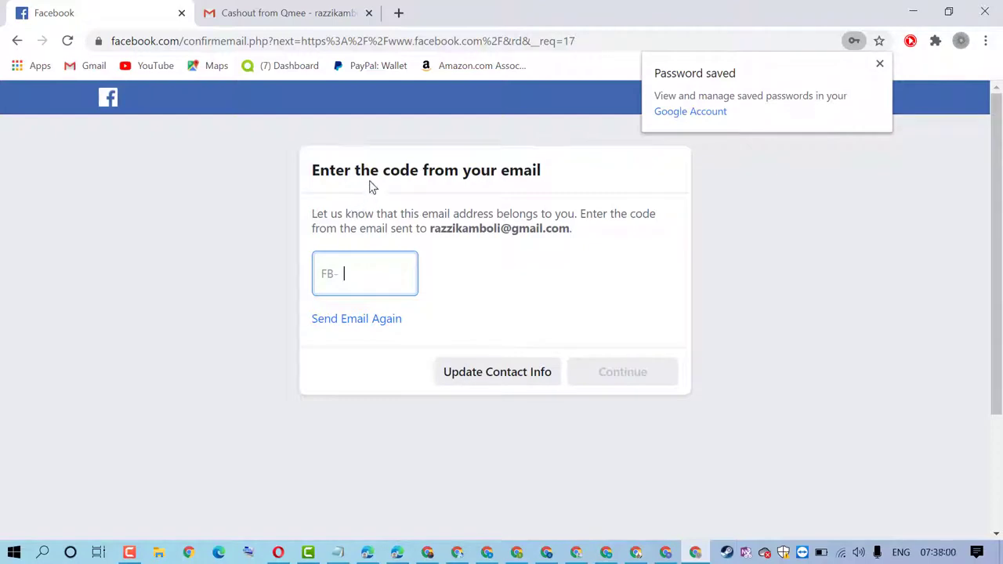
left_click(291, 9)
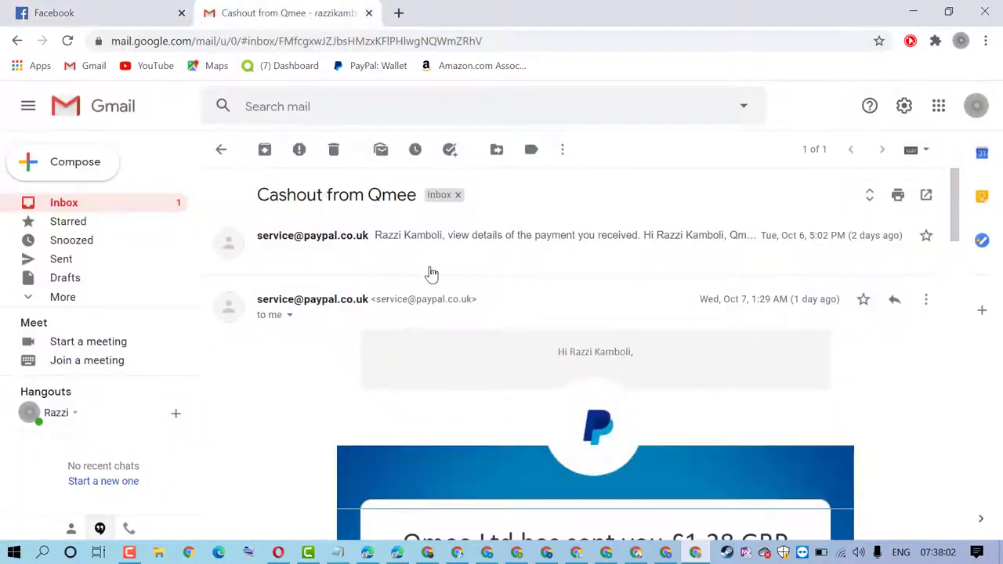
Copy the code from Facebook's confirmation email and go back to the Facebook code field
left_click(222, 149)
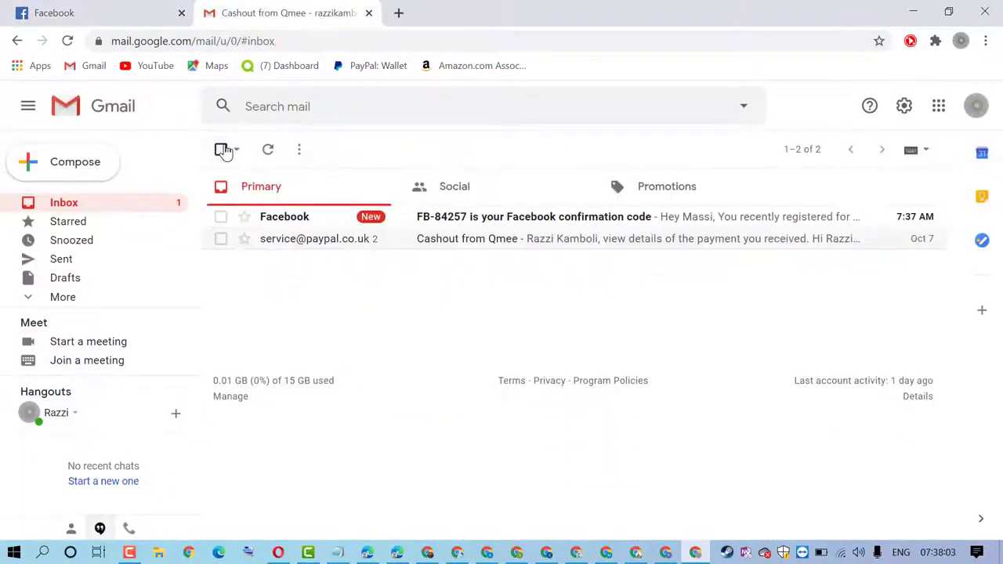
left_click(517, 221)
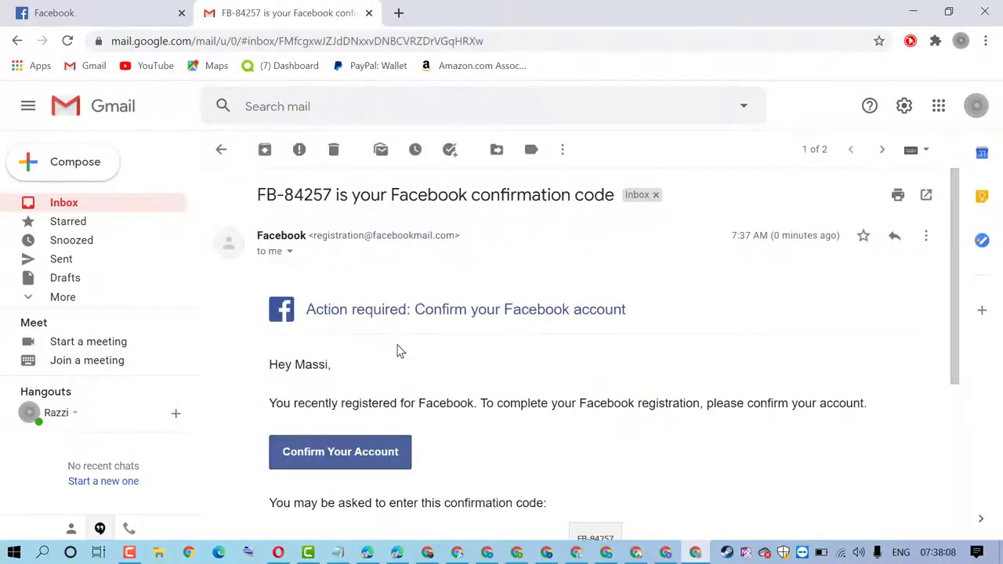
scroll(398, 352, "down", 1)
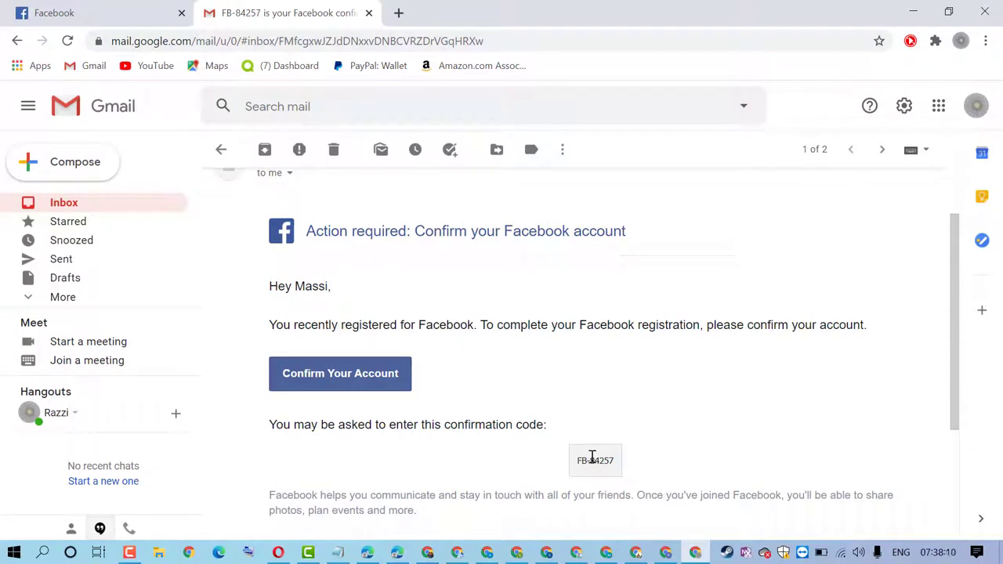
left_click_drag(591, 460, 617, 461)
right_click(608, 460)
left_click(643, 354)
left_click(108, 9)
right_click(366, 276)
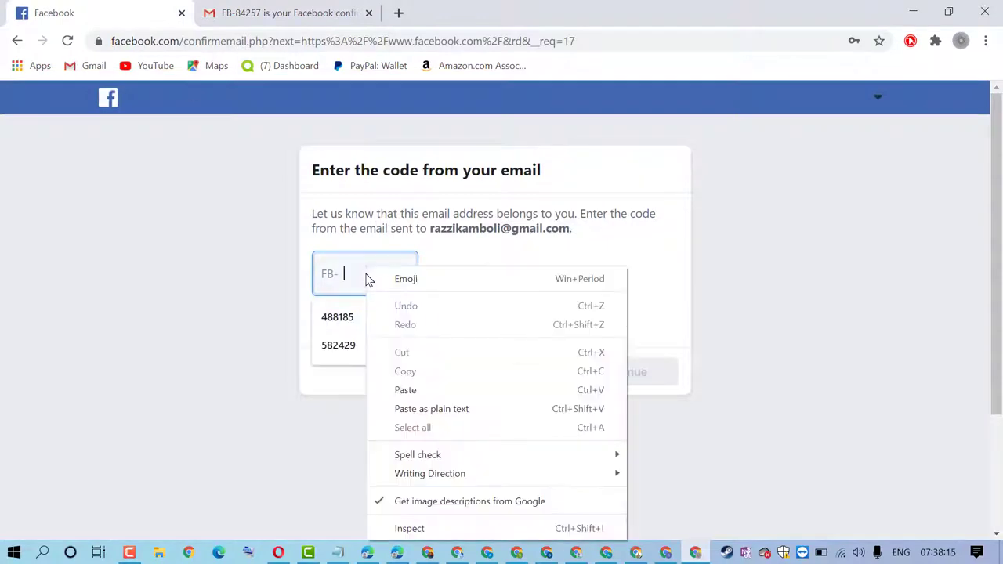
Paste the confirmation code, submit it, and dismiss the Account Confirmed message
left_click(417, 391)
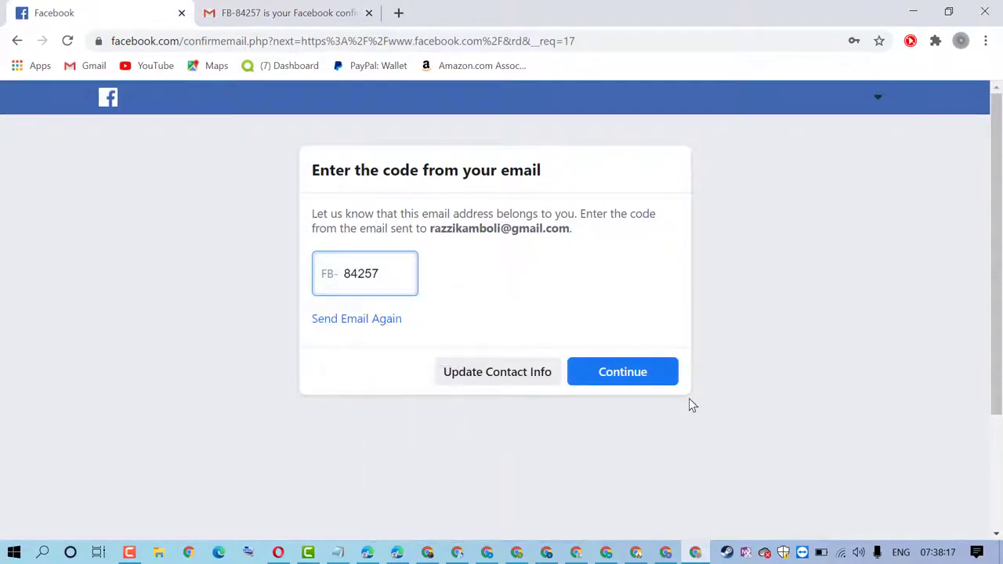
left_click(633, 373)
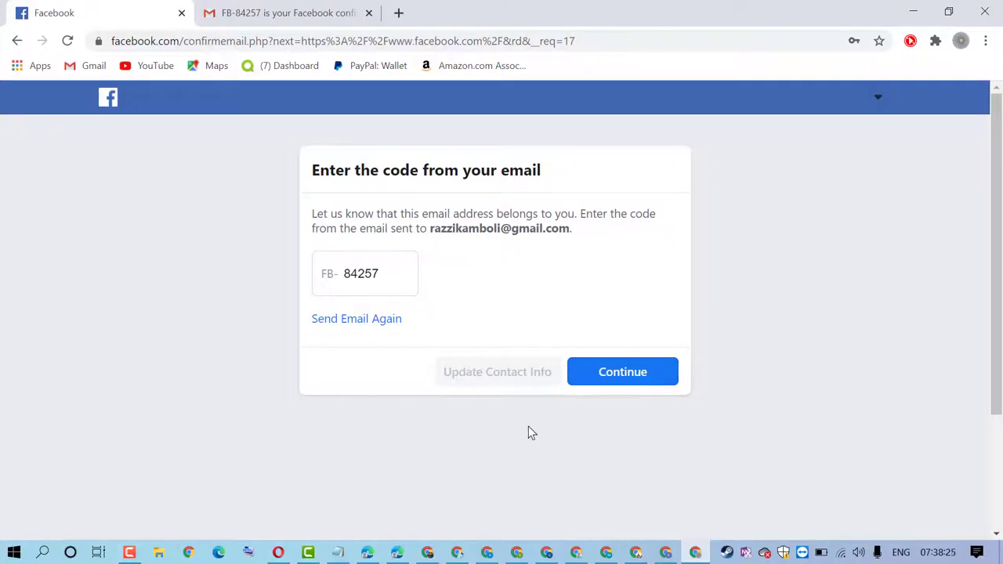
left_click(623, 386)
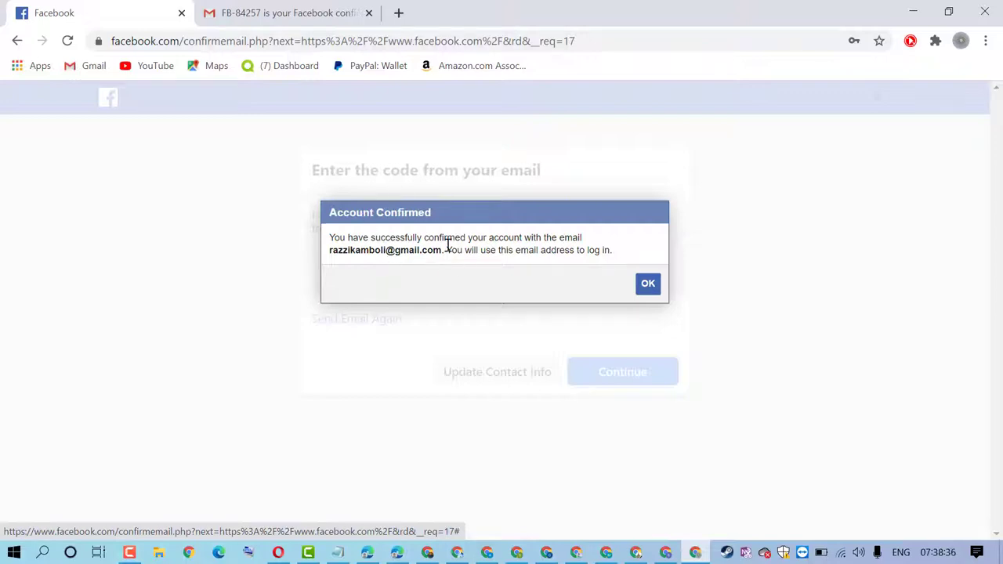
left_click(644, 285)
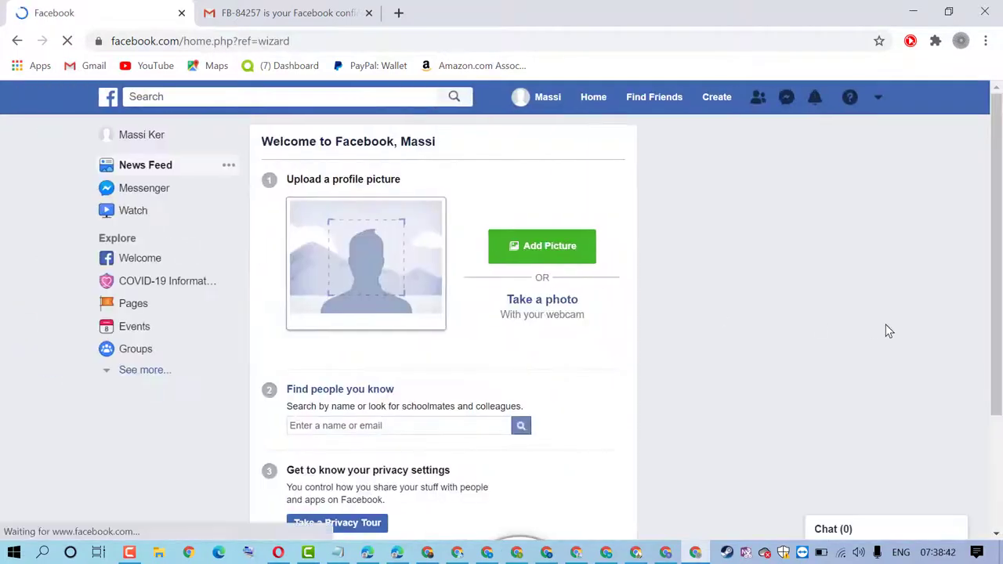
Begin a new Page from the Create menu and choose Business or brand
left_click(712, 102)
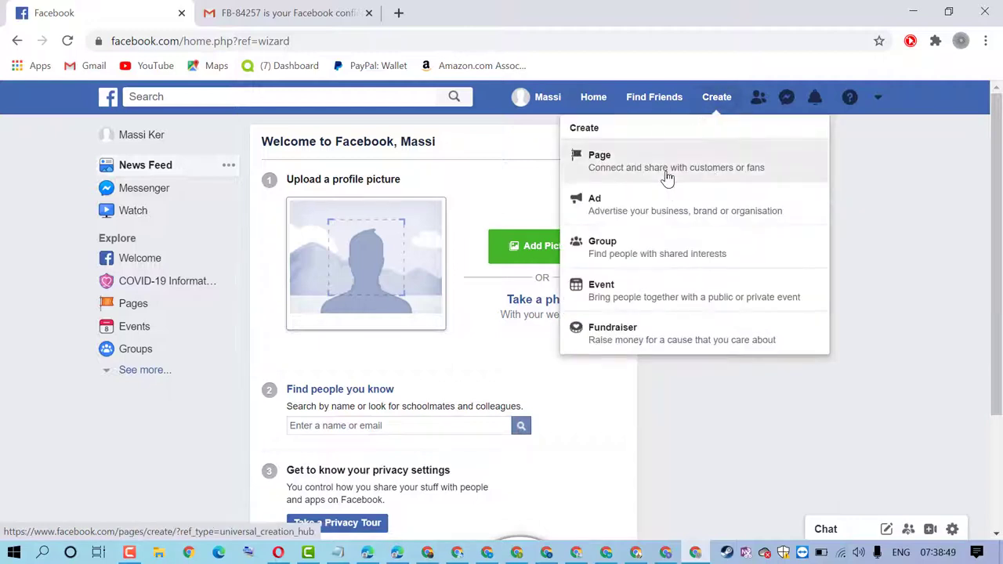
left_click(667, 176)
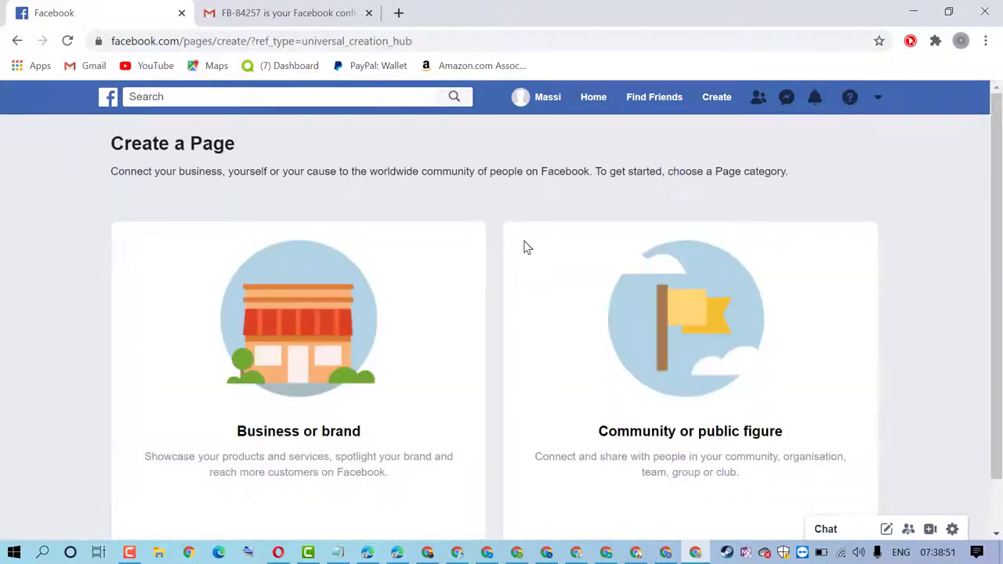
scroll(524, 246, "down", 1)
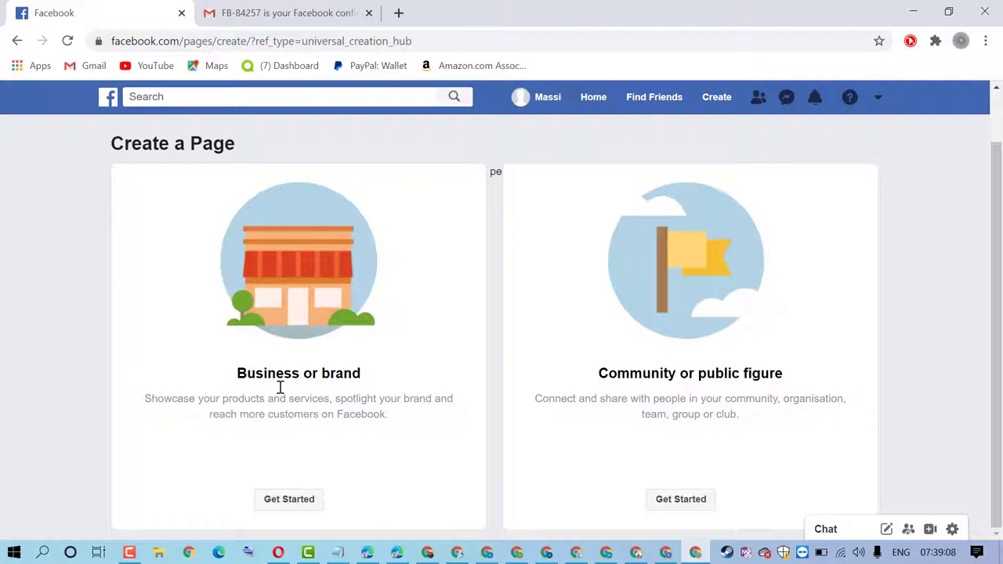
left_click(289, 501)
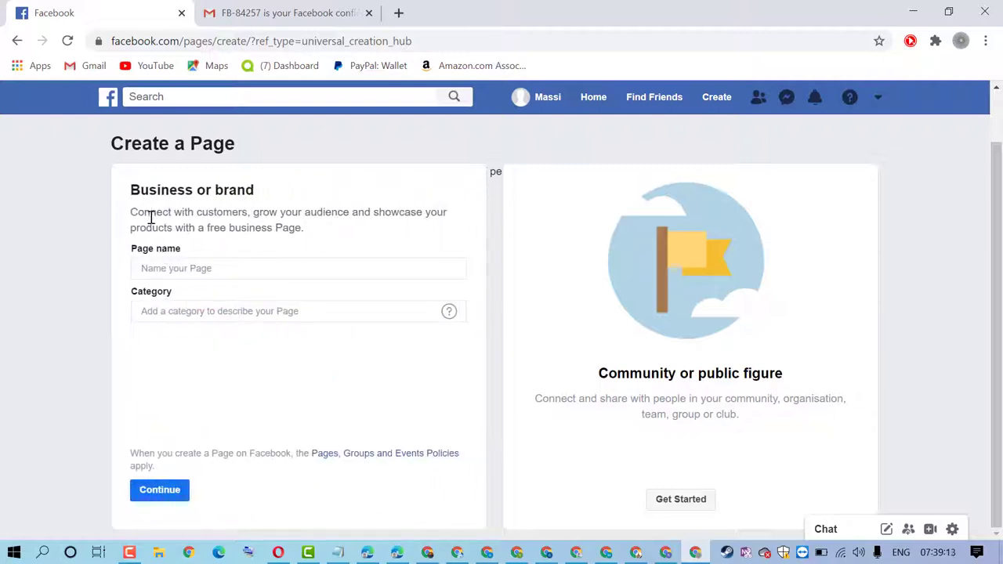
Name the Page 'technopro', set its category to Science, technology & engineering, and continue
left_click(165, 265)
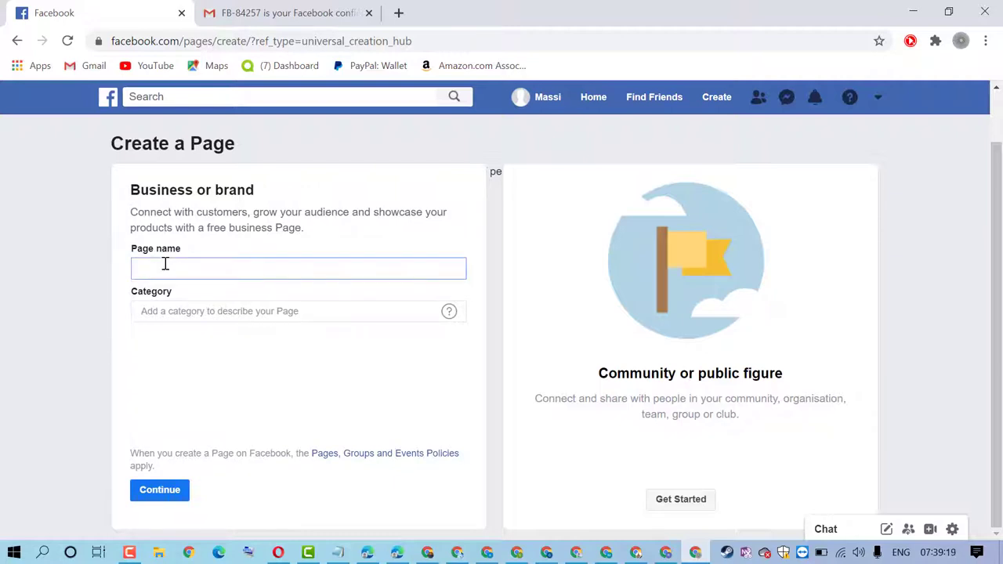
type("techn")
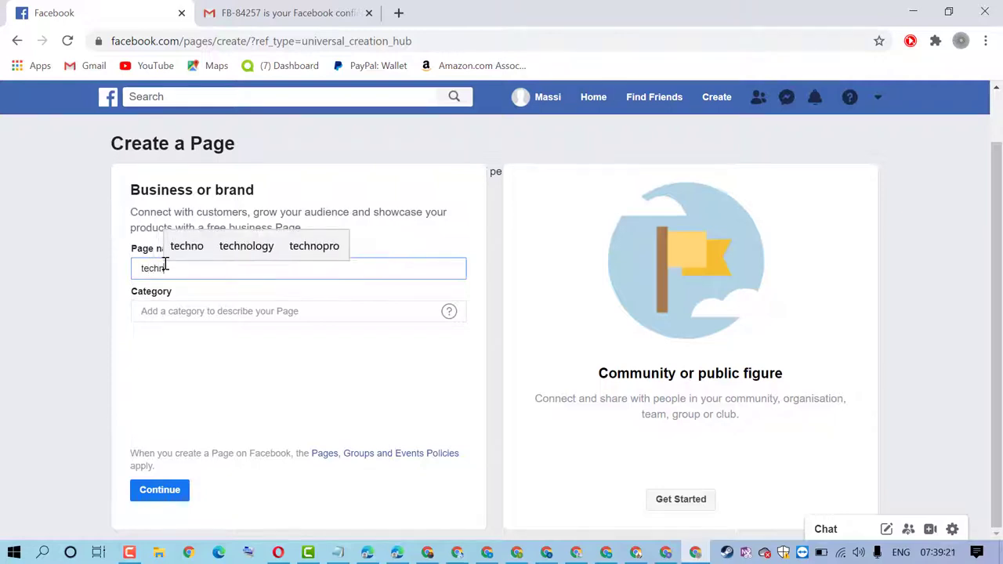
type("op")
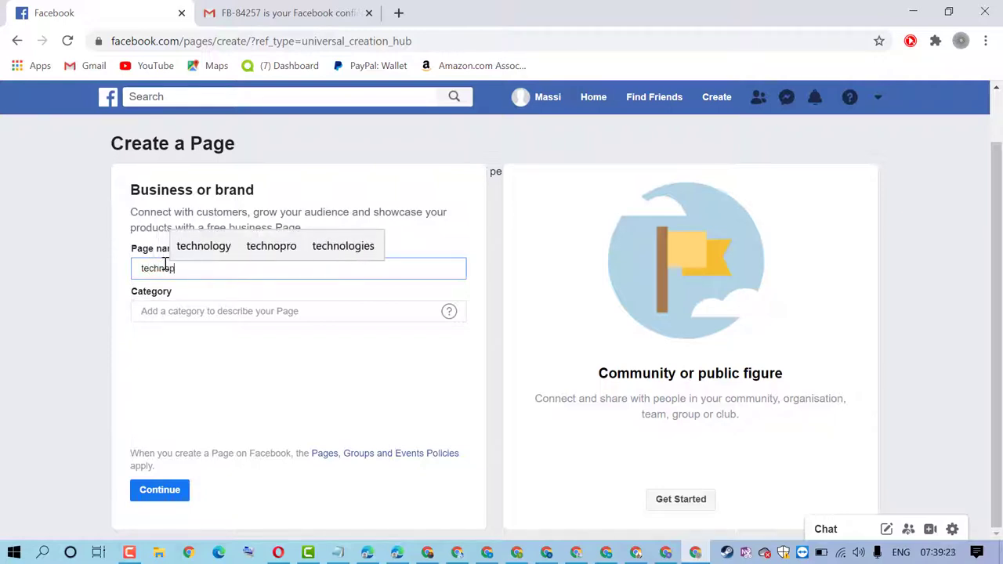
type("ro")
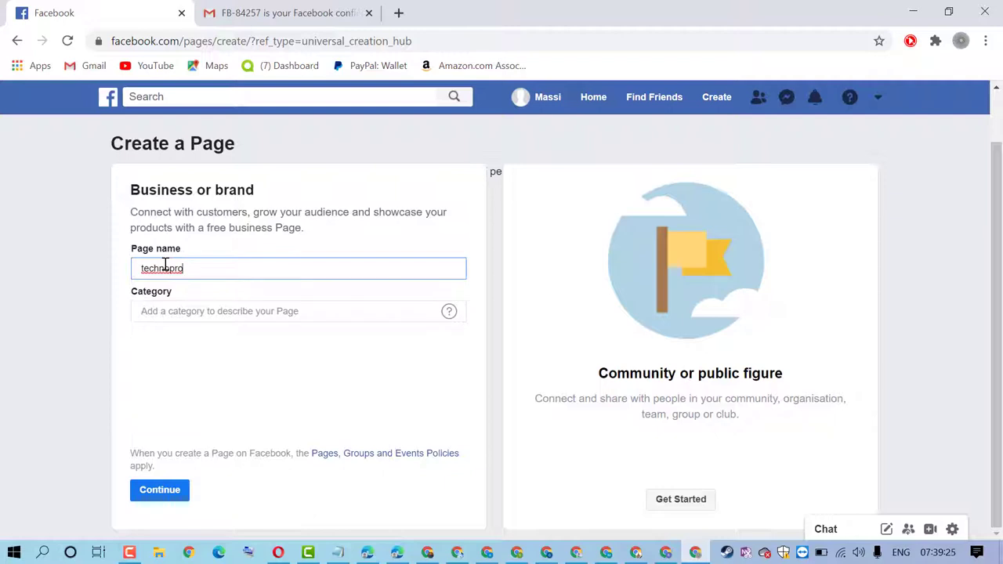
left_click(209, 314)
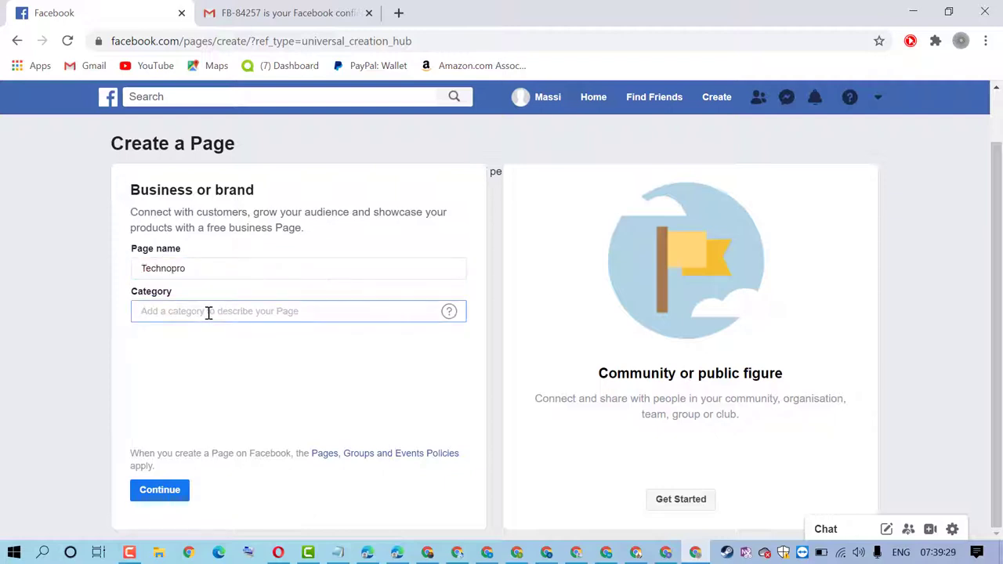
type("t")
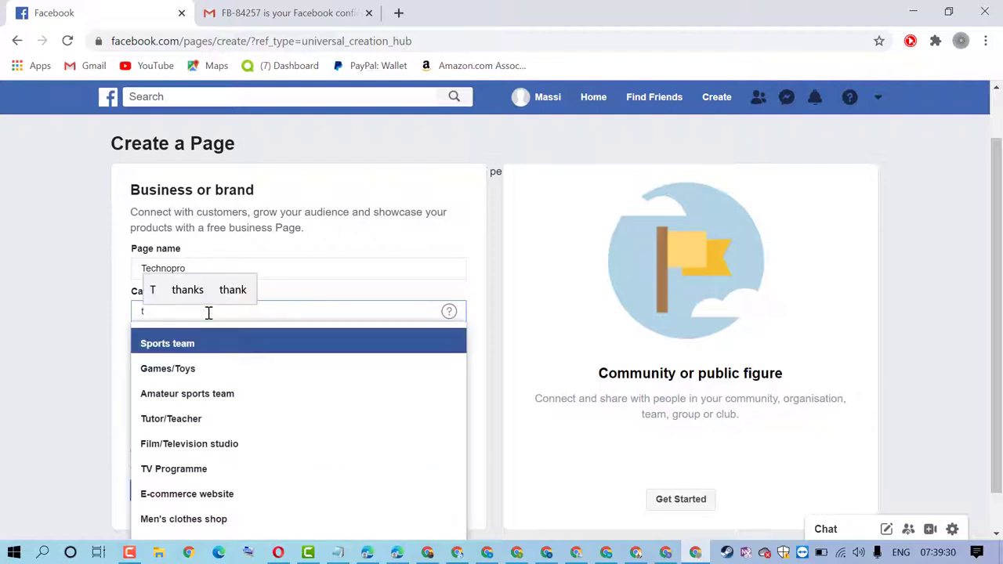
type("ech")
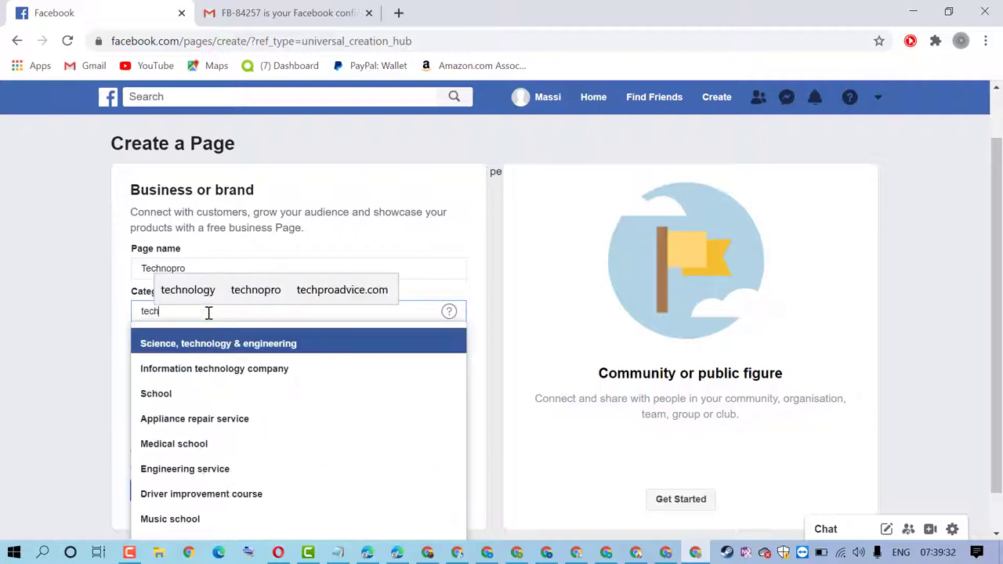
left_click(208, 351)
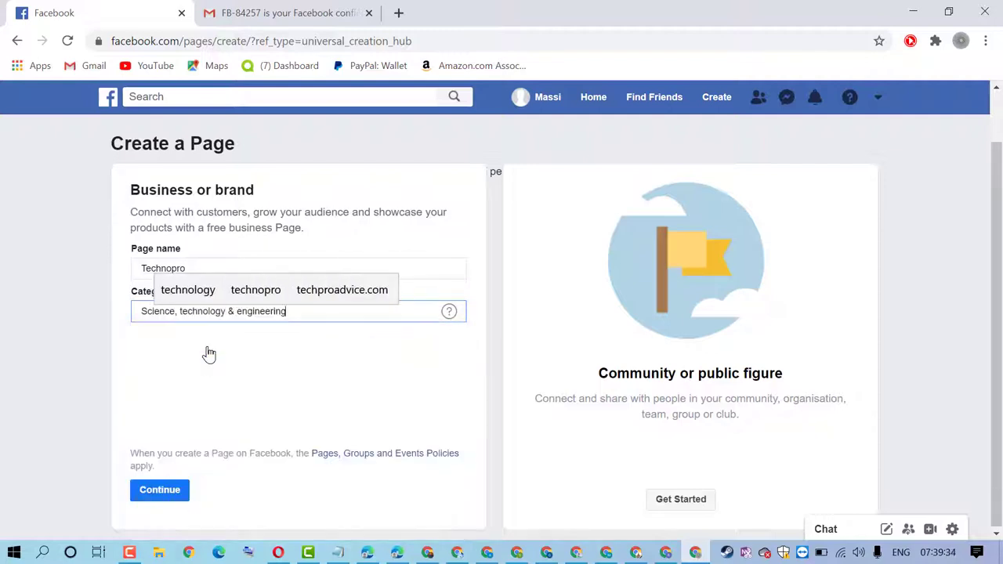
left_click(287, 366)
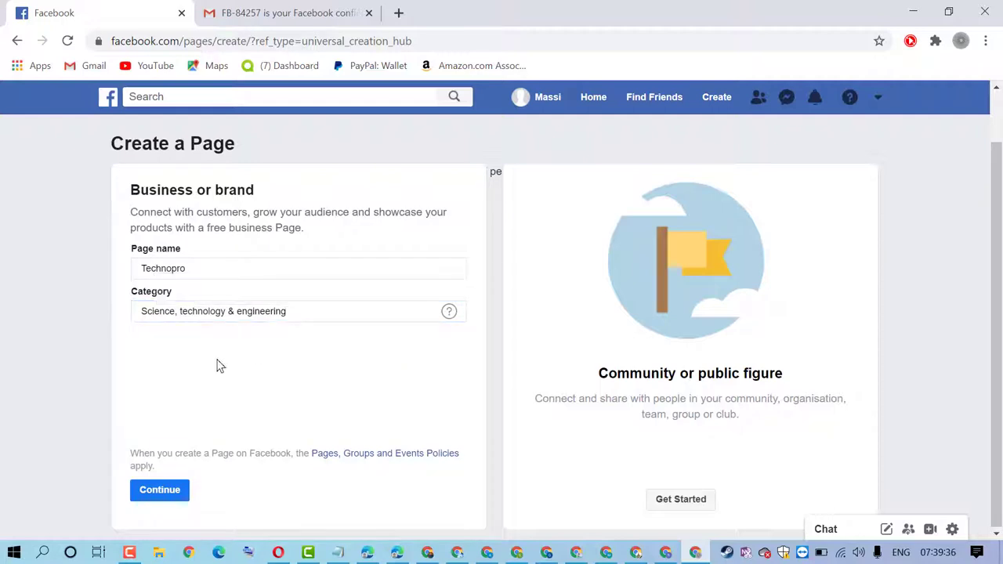
left_click(161, 497)
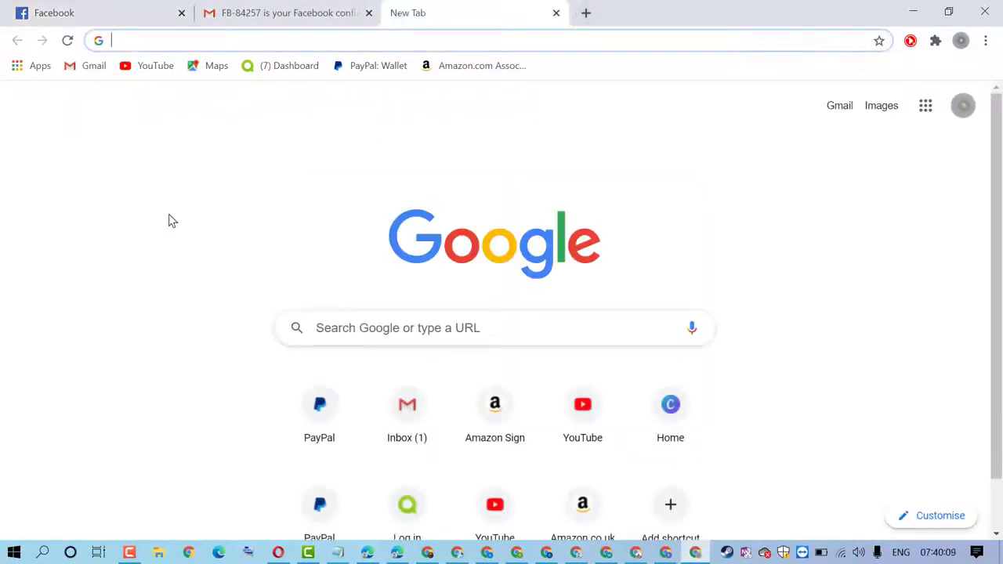
Go to canva.com and dismiss the Canva Pro promotion
type("ca")
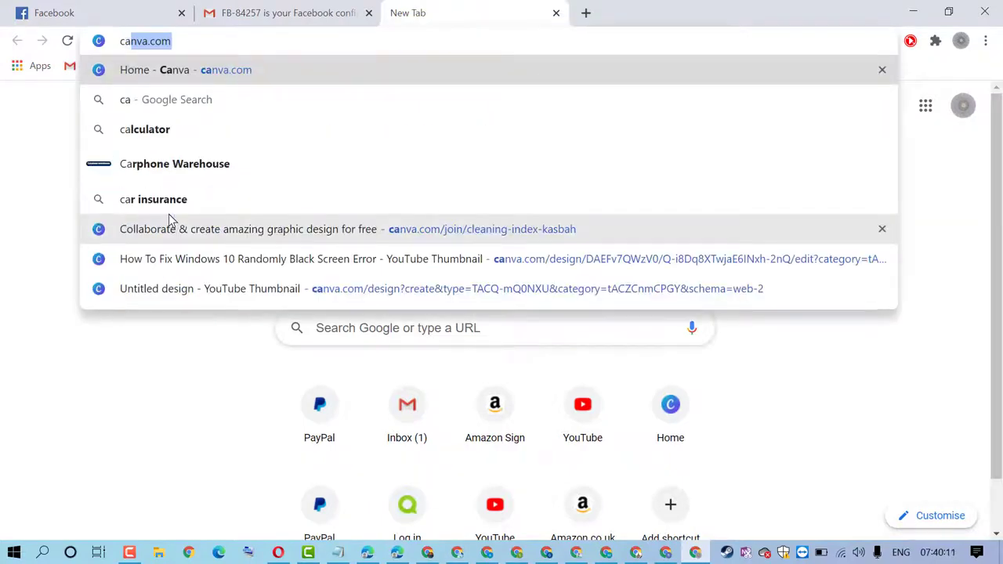
key("Return")
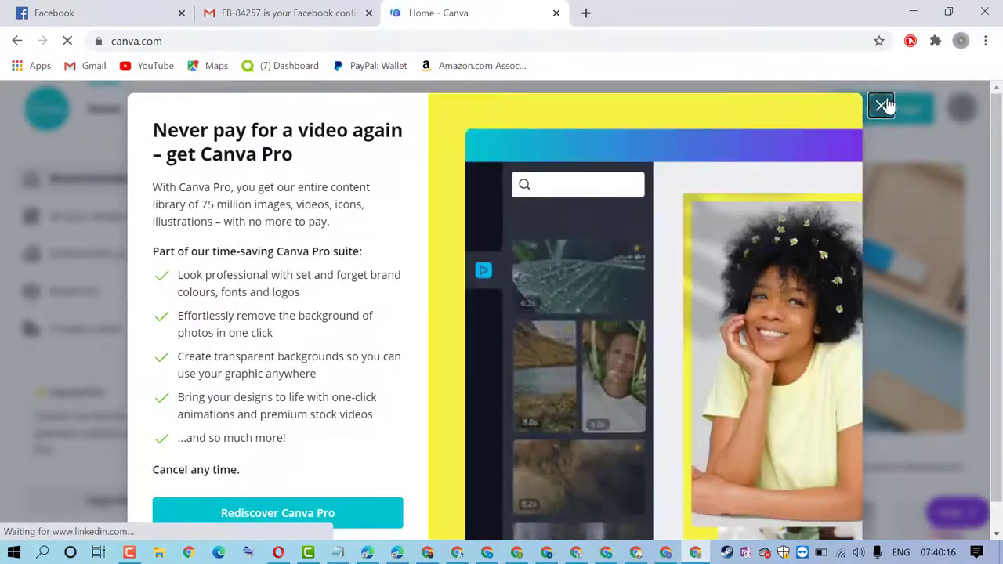
left_click(881, 105)
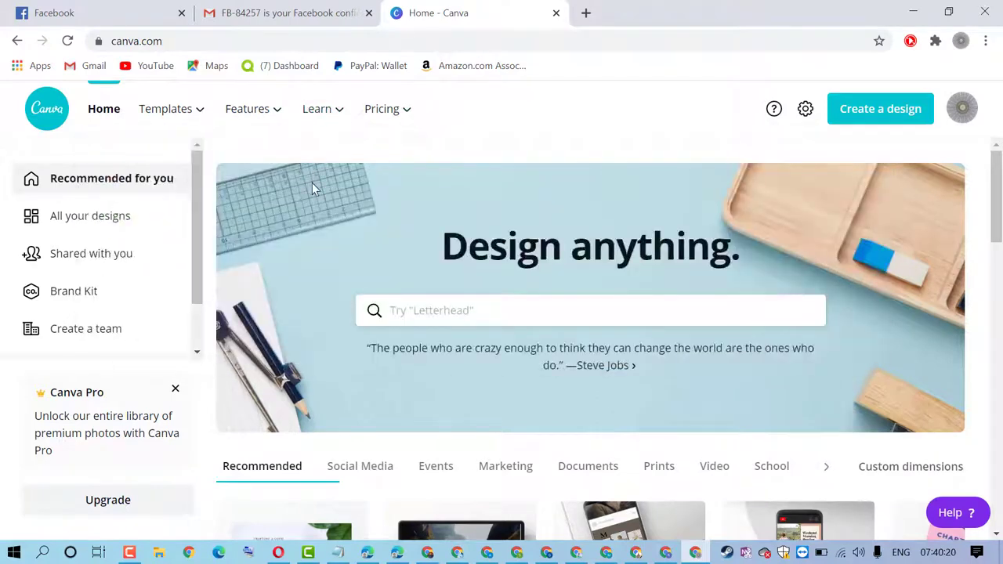
Browse the recommended template types, then start a design search with 'f'
scroll(341, 251, "down", 2)
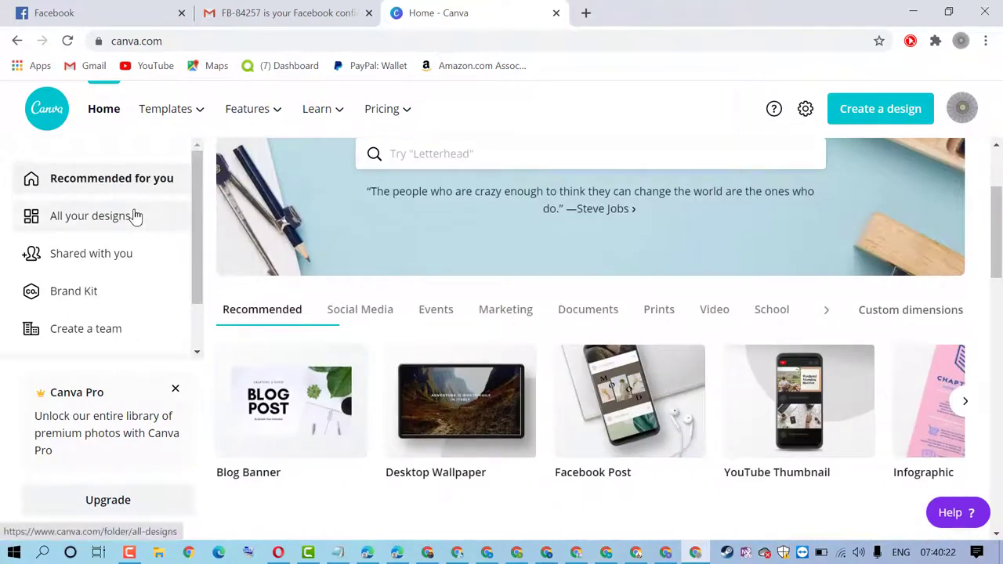
scroll(134, 217, "down", 1)
scroll(392, 249, "down", 2)
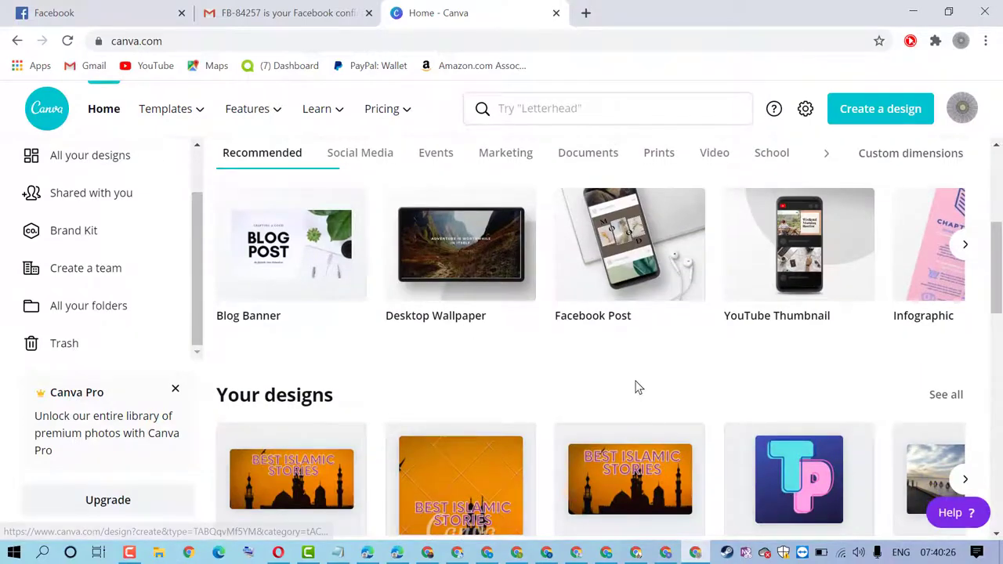
left_click(964, 245)
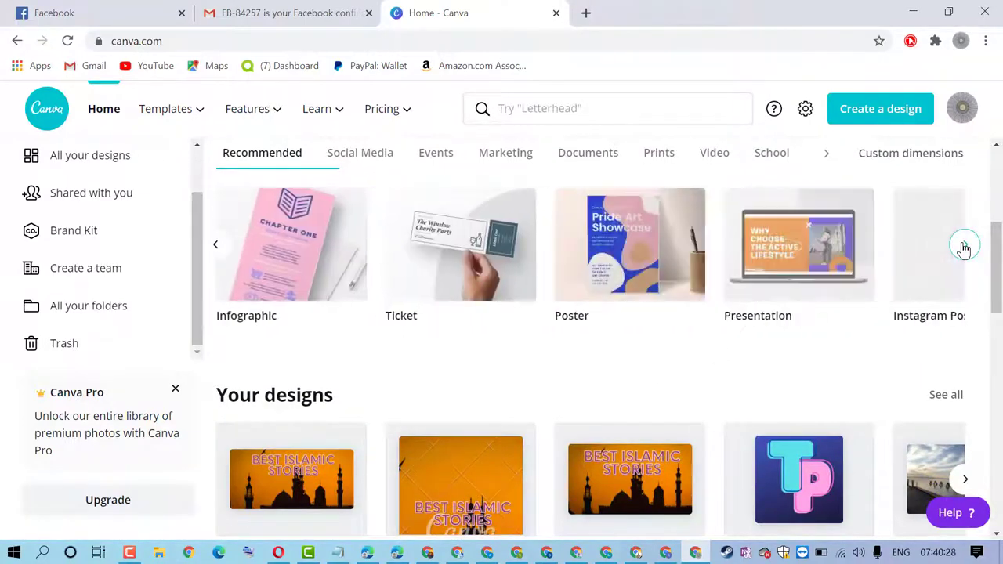
scroll(552, 347, "down", 8)
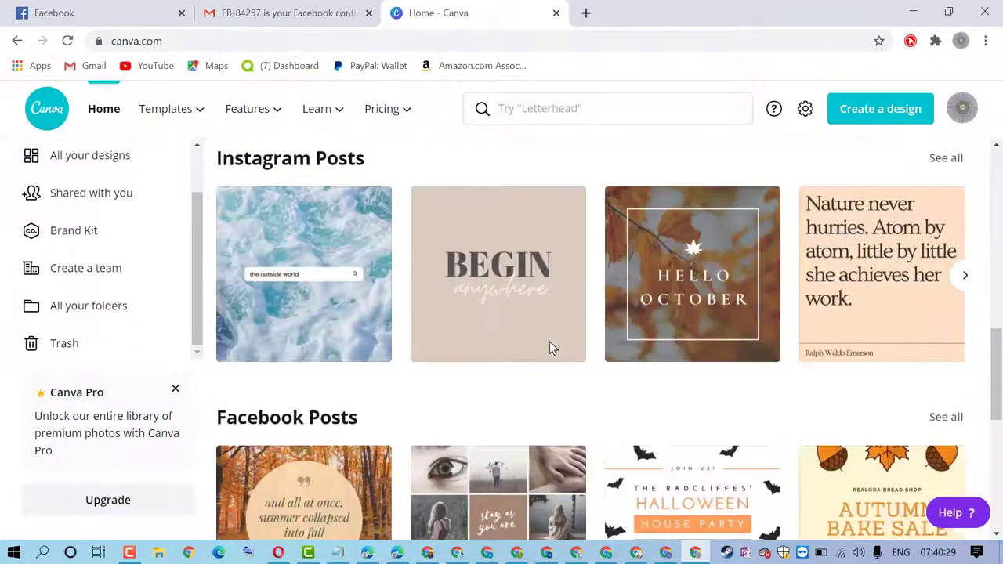
scroll(552, 347, "down", 12)
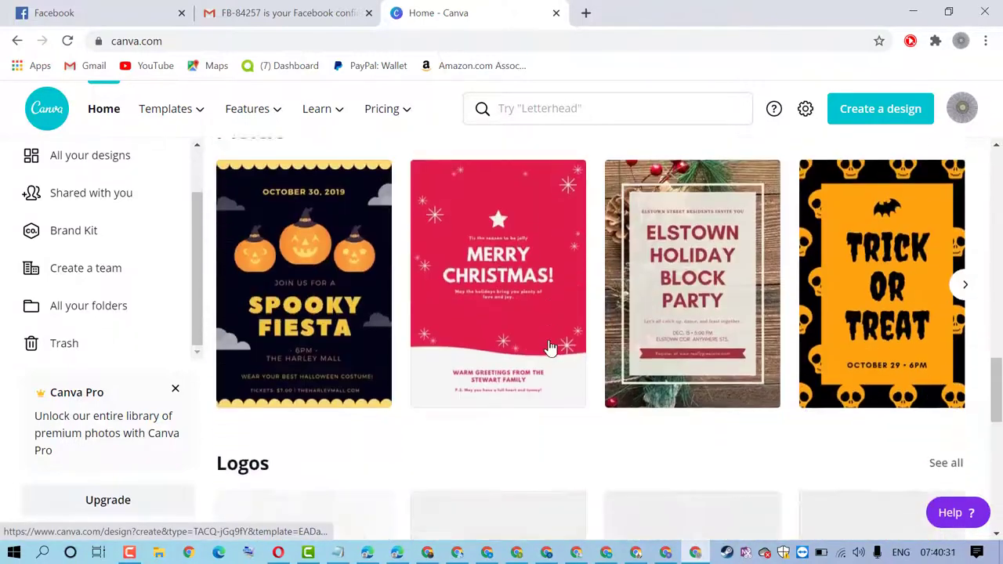
scroll(551, 347, "down", 3)
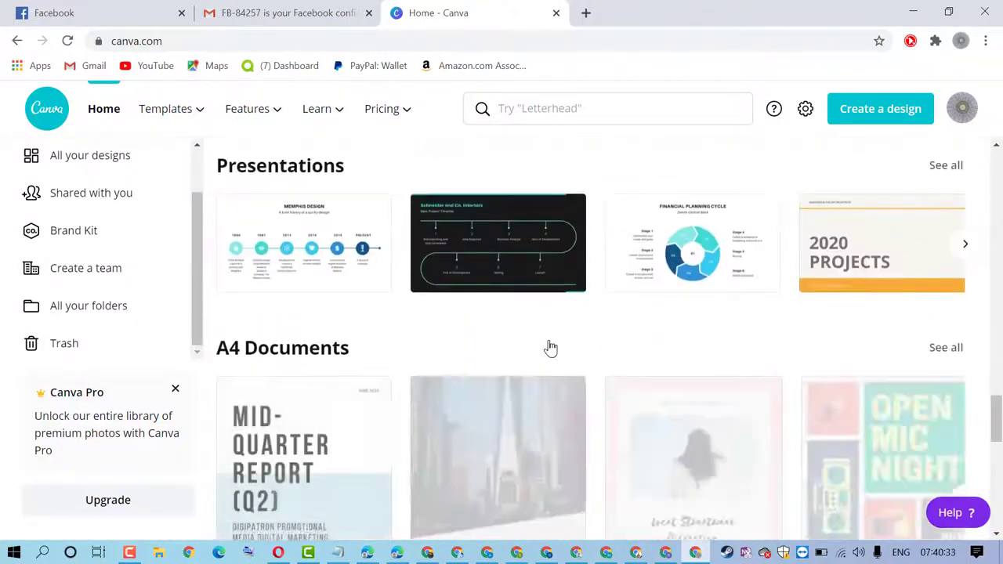
scroll(551, 347, "down", 3)
left_click(541, 109)
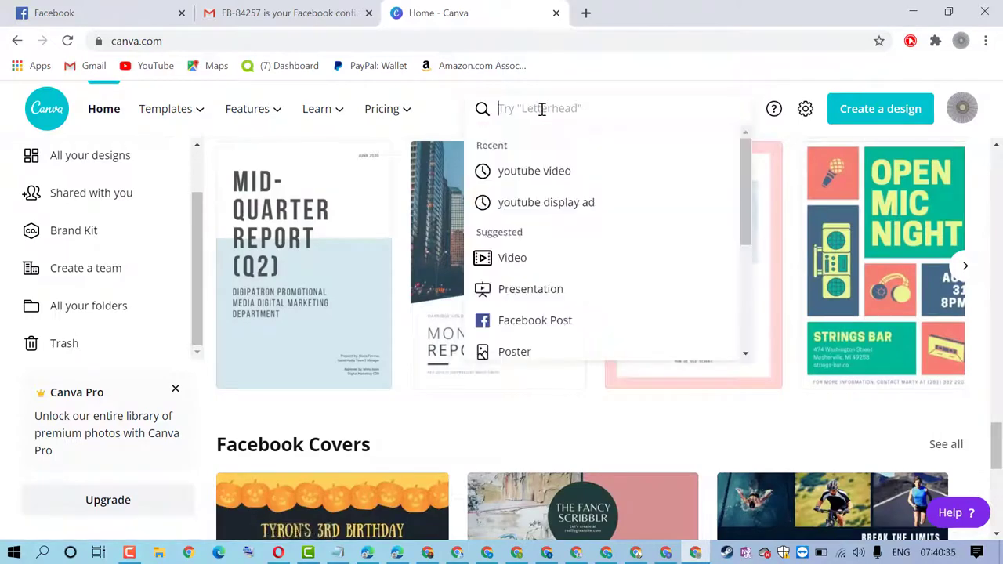
type("f")
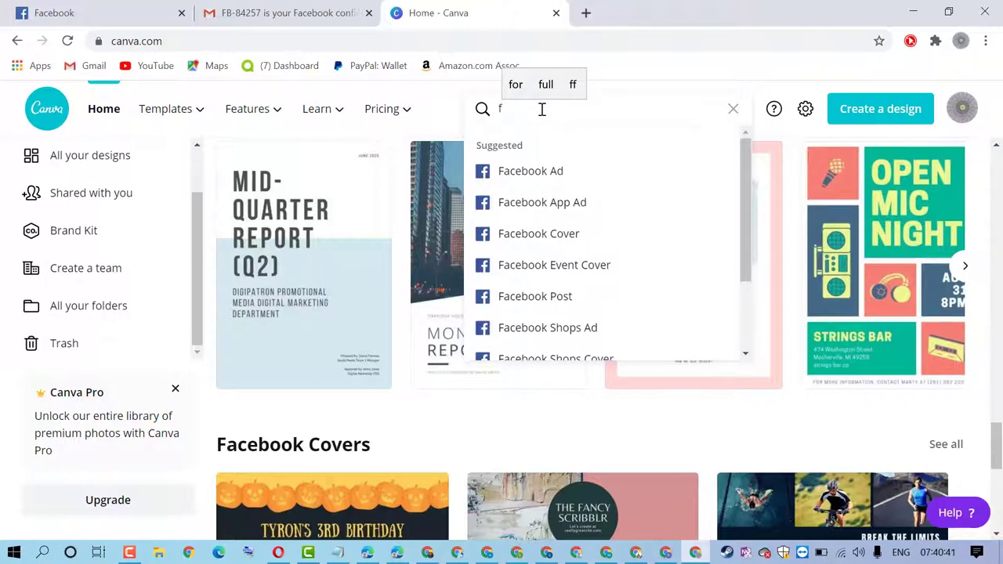
Complete the search as 'facebook profile' and scroll through the suggested Facebook formats
type("a")
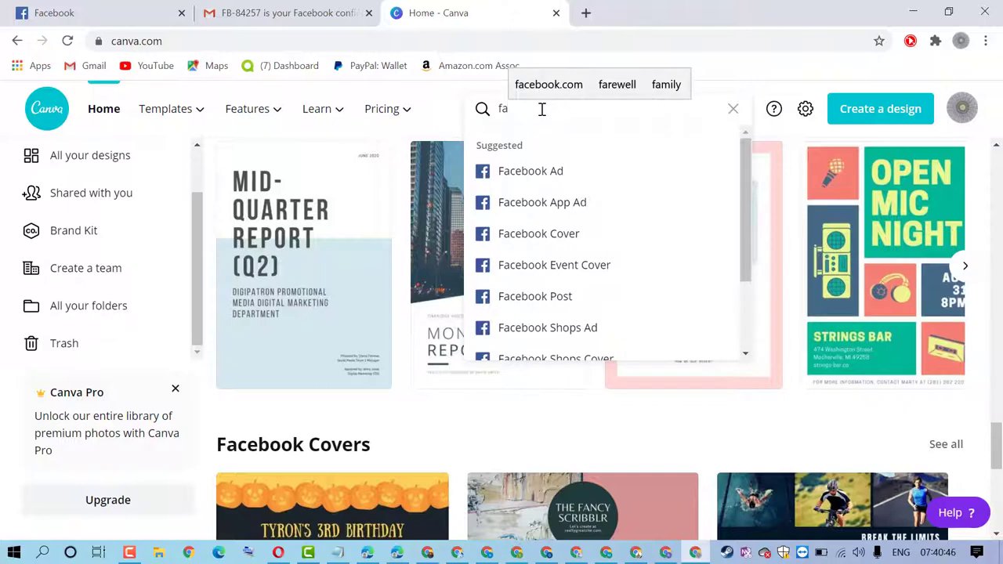
type("c")
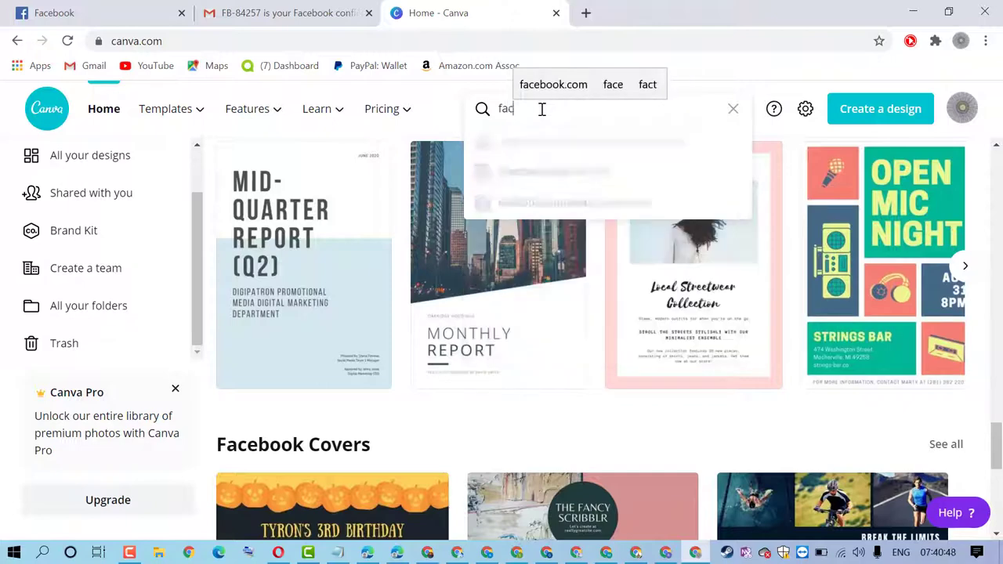
type("ebook")
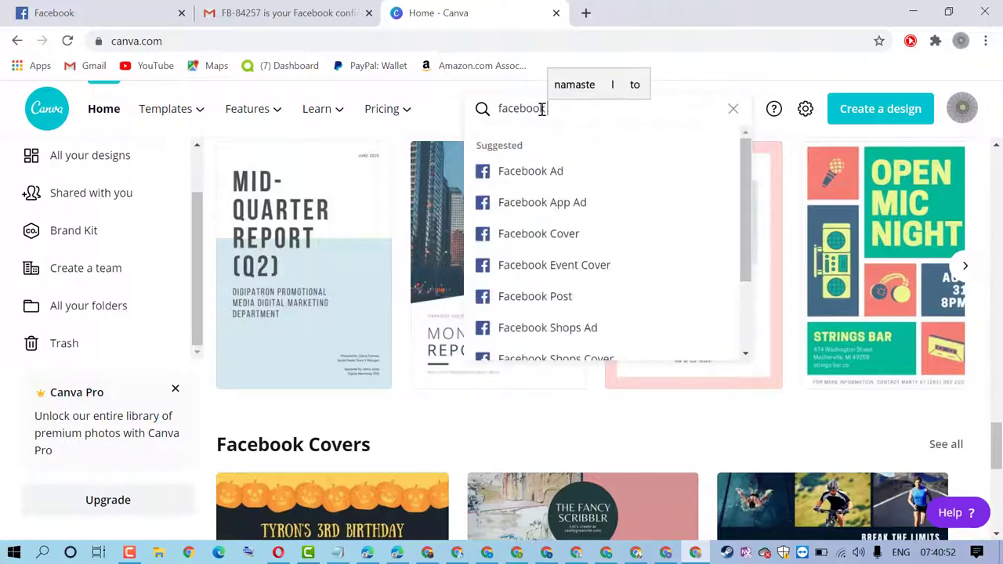
type(" pr")
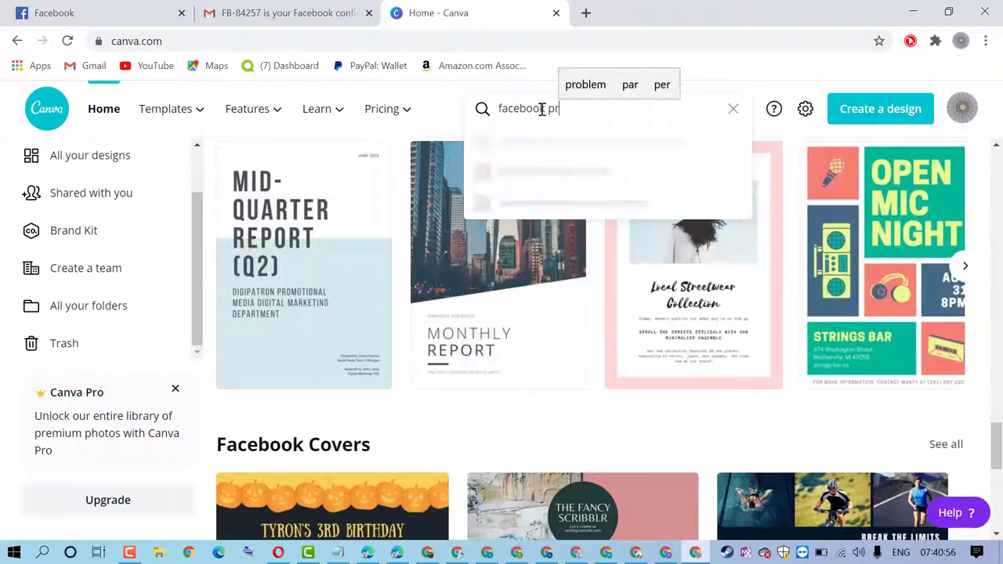
type("o")
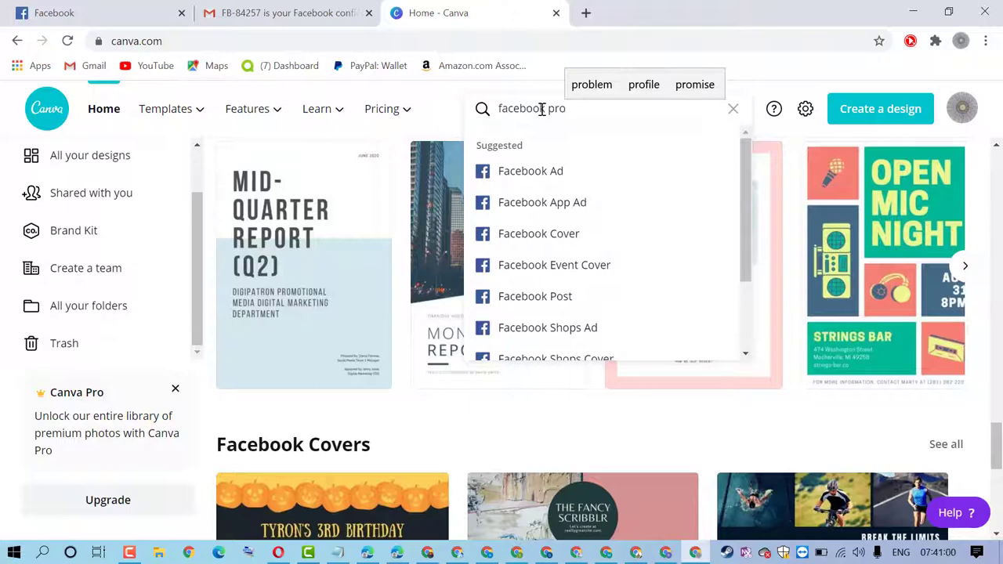
type("f")
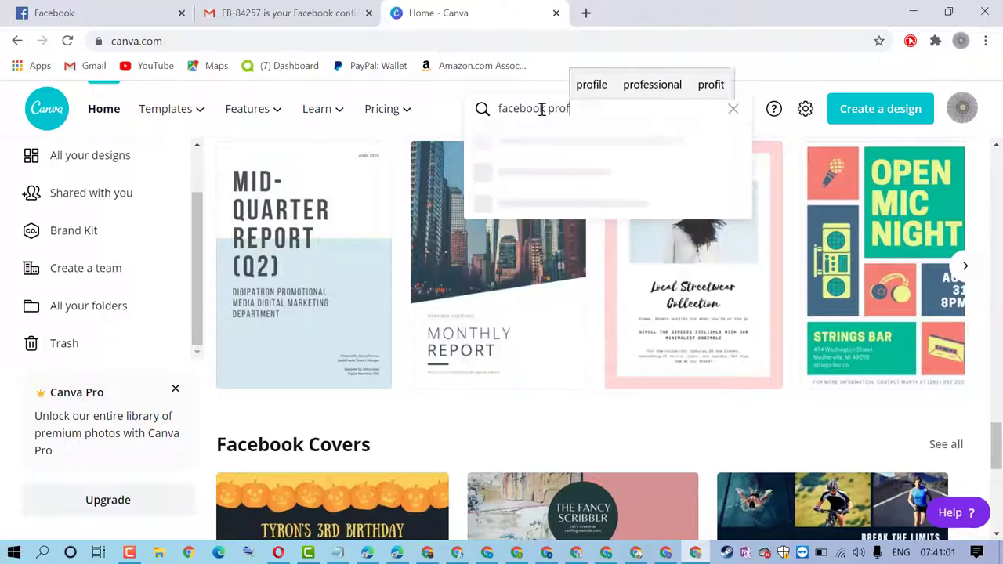
type("il")
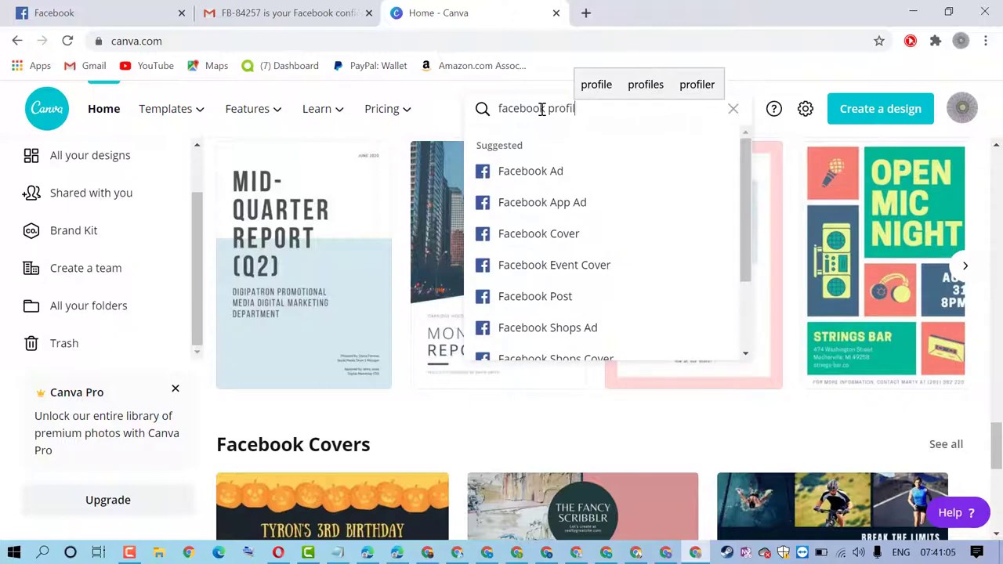
type("e")
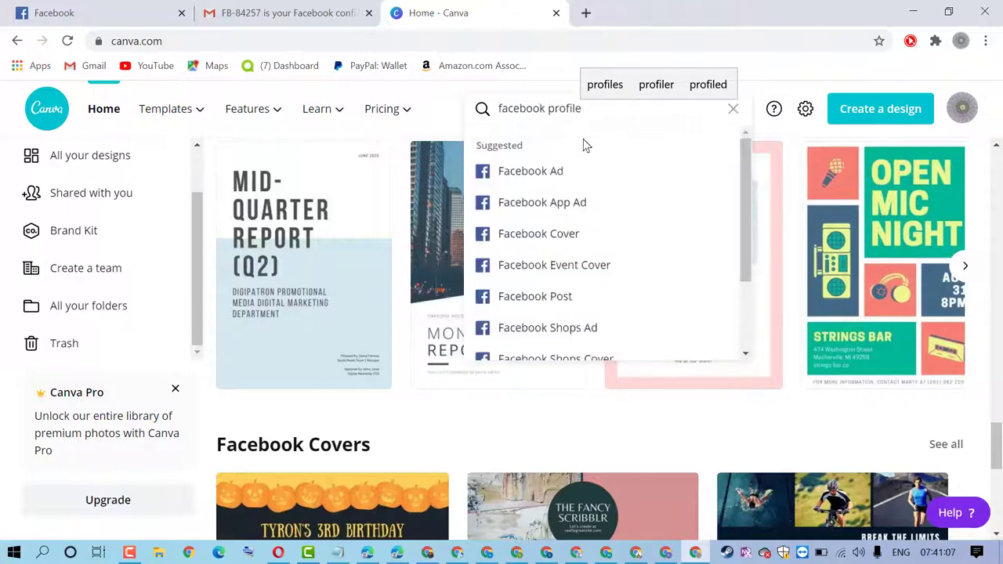
scroll(638, 228, "down", 3)
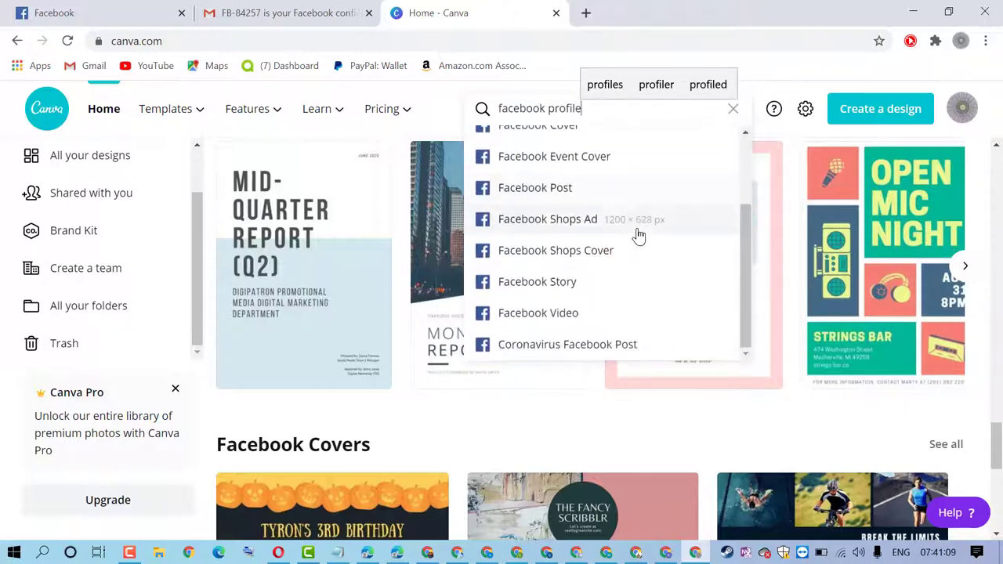
scroll(639, 235, "up", 3)
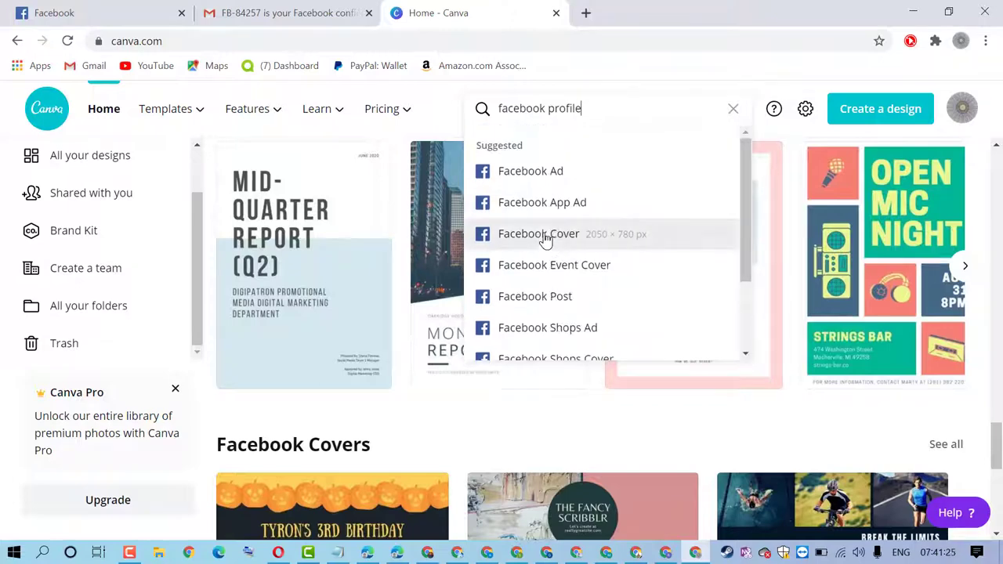
Browse the Facebook Cover templates and open The Pulse 3000 template
left_click(546, 240)
scroll(546, 240, "down", 10)
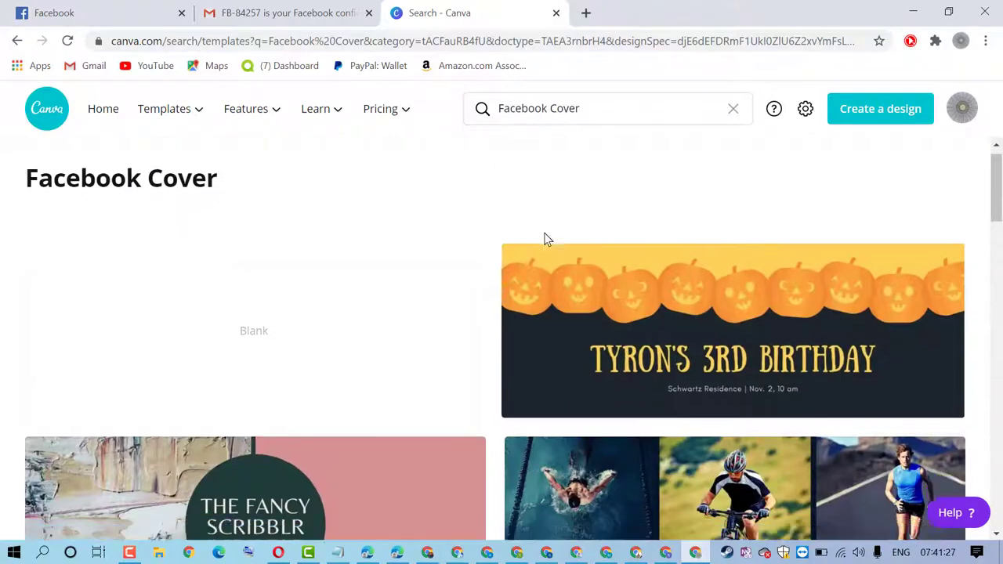
scroll(546, 239, "down", 2)
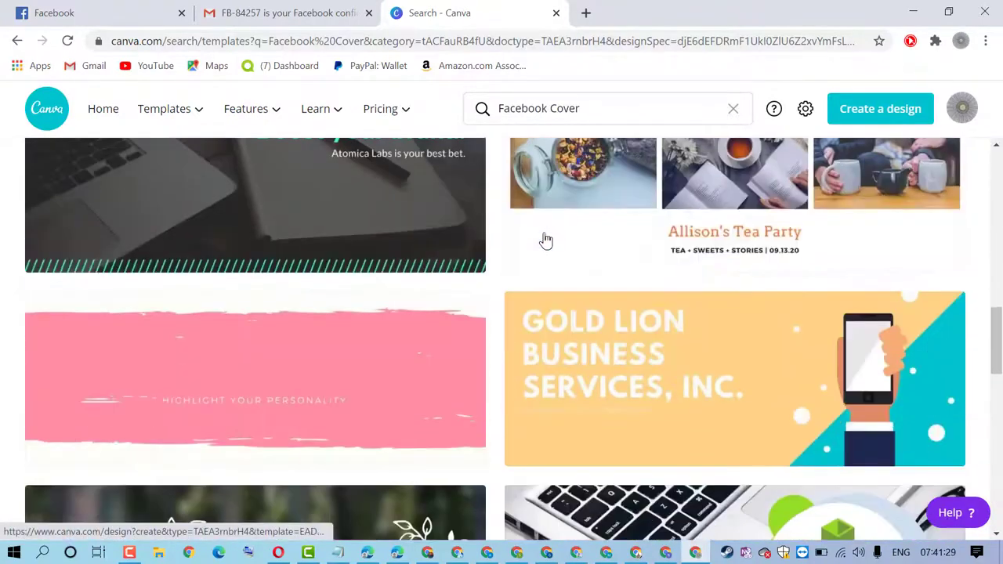
scroll(546, 239, "down", 3)
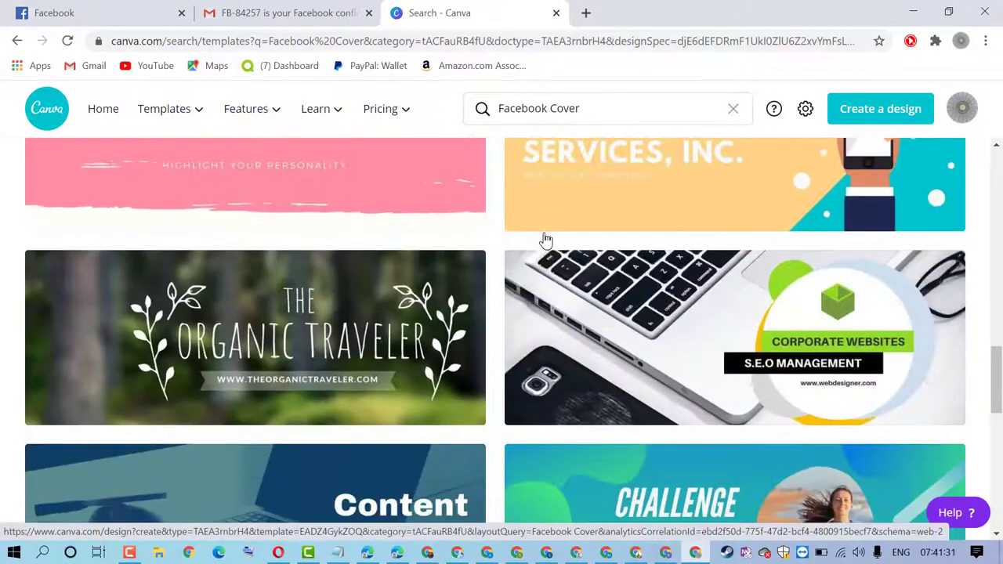
scroll(545, 240, "down", 2)
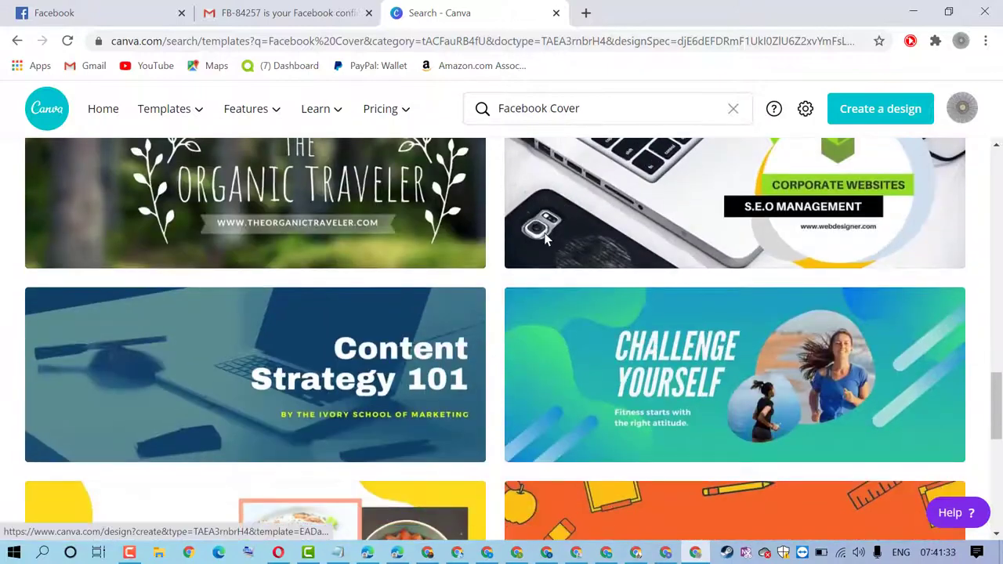
scroll(546, 239, "down", 2)
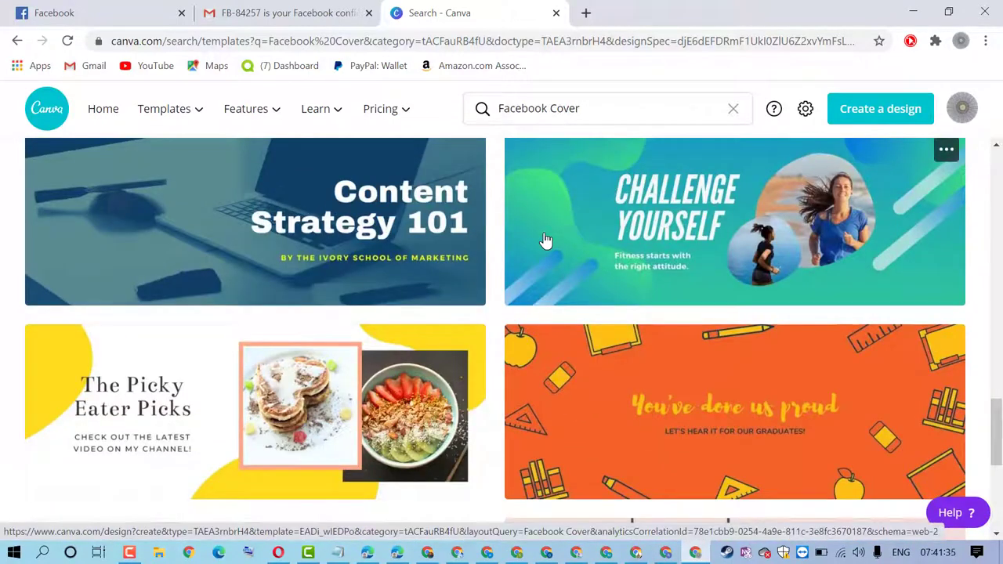
scroll(546, 240, "down", 10)
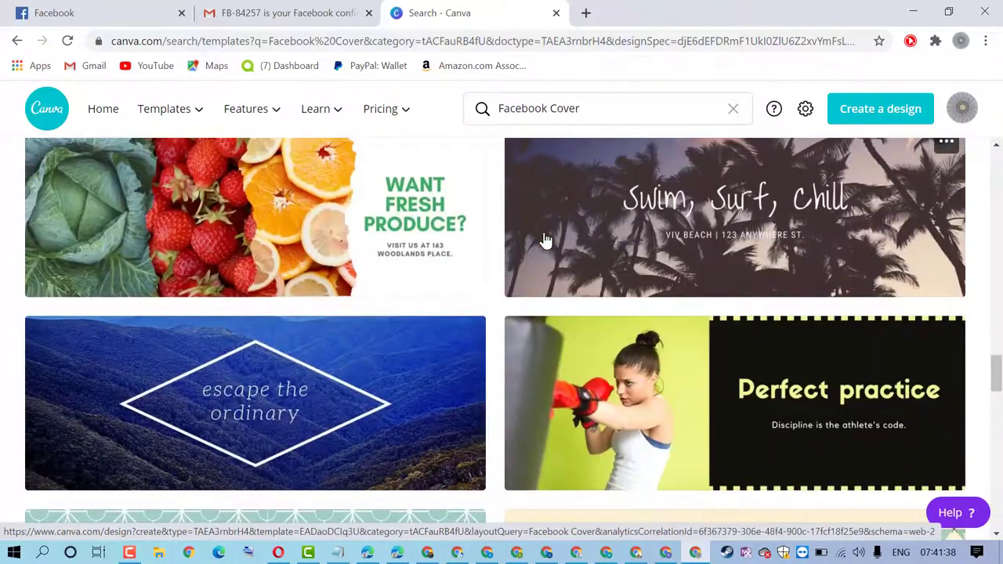
scroll(546, 240, "down", 3)
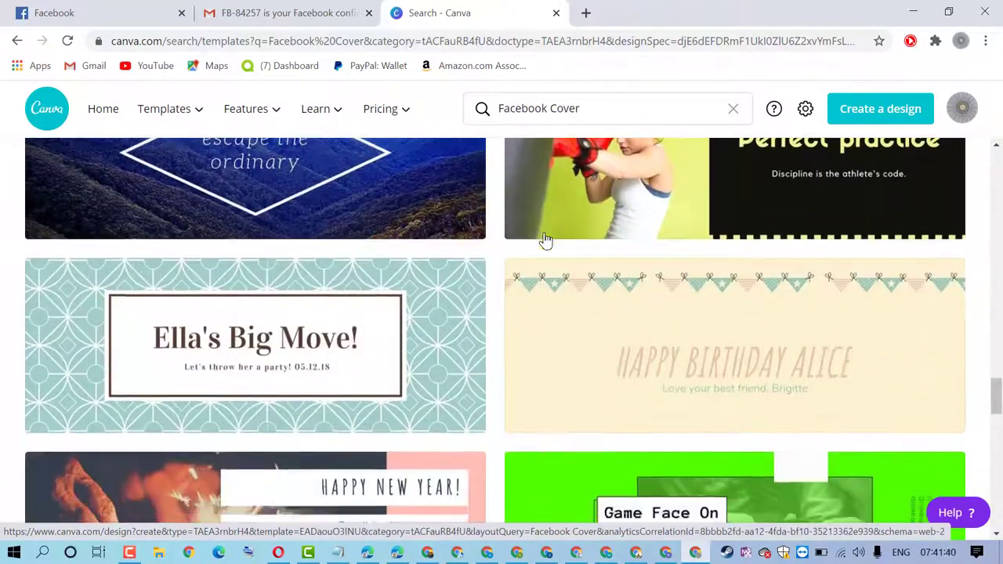
scroll(546, 240, "down", 10)
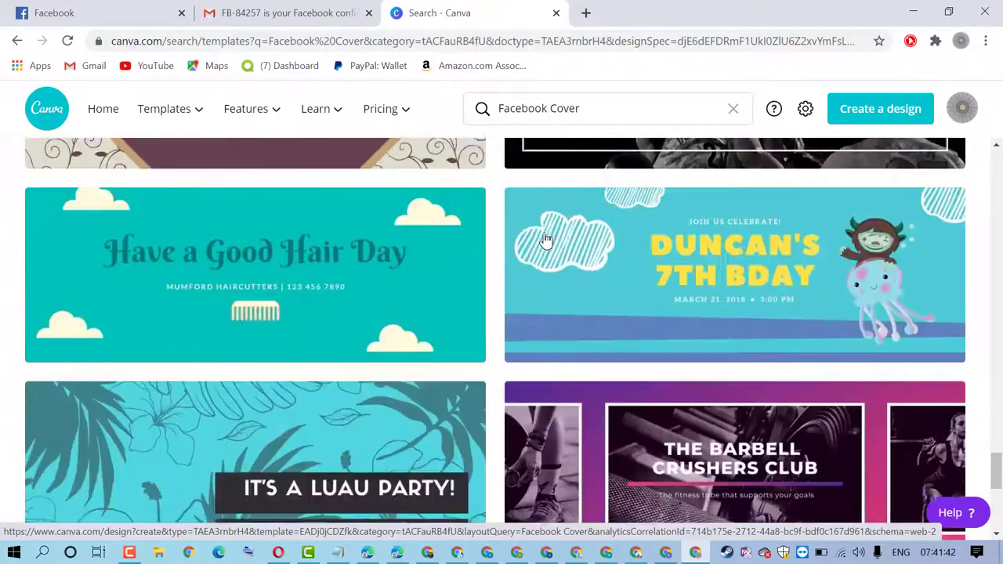
scroll(546, 239, "down", 10)
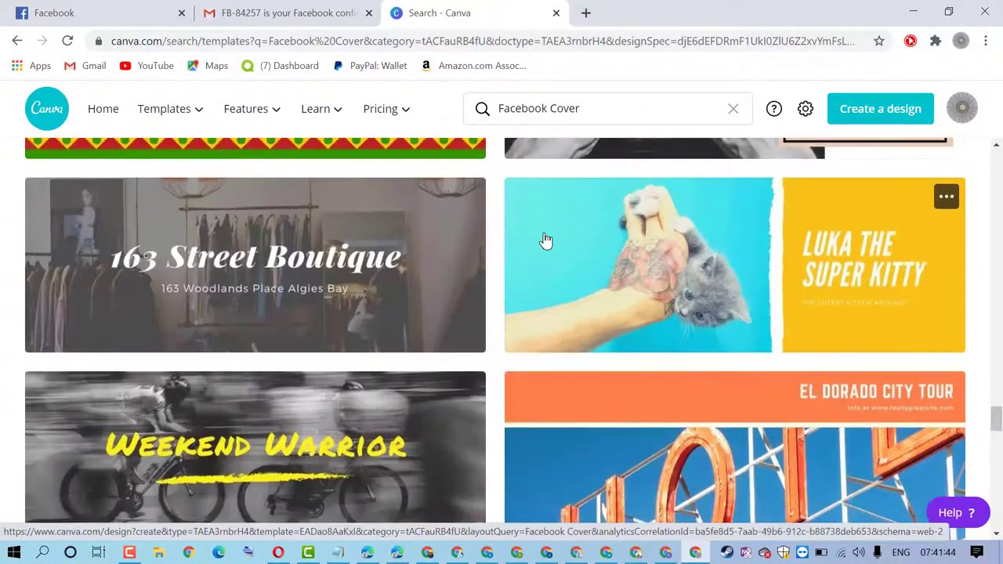
scroll(545, 240, "down", 3)
scroll(544, 241, "down", 2)
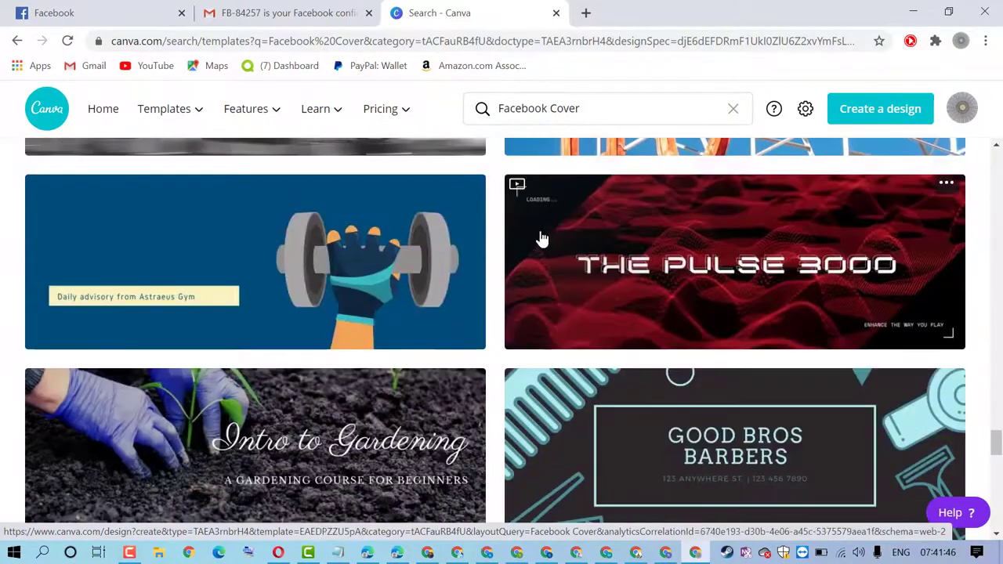
left_click(717, 240)
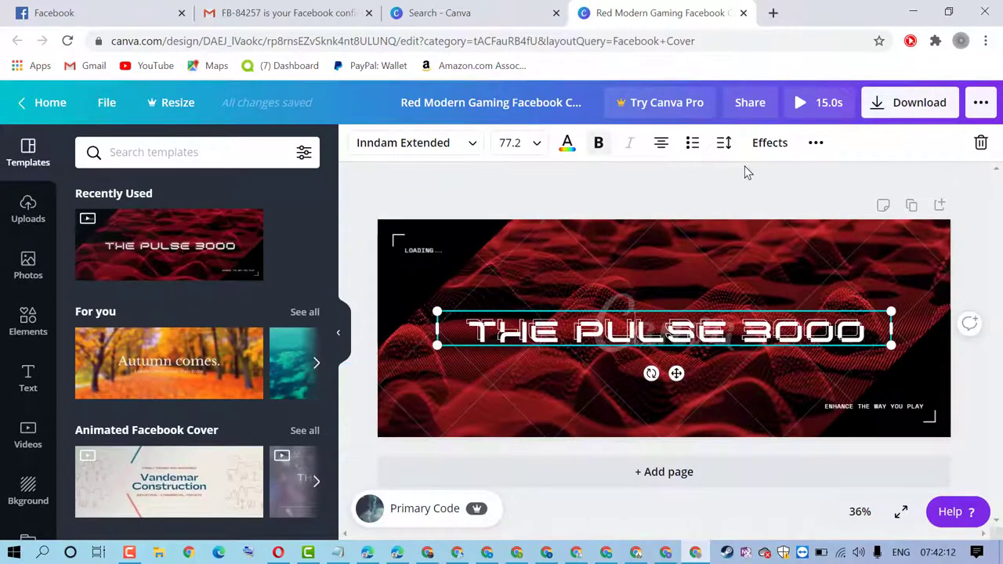
Select the Red Modern Gaming cover's background video, then return to the Facebook Cover search results
left_click(559, 266)
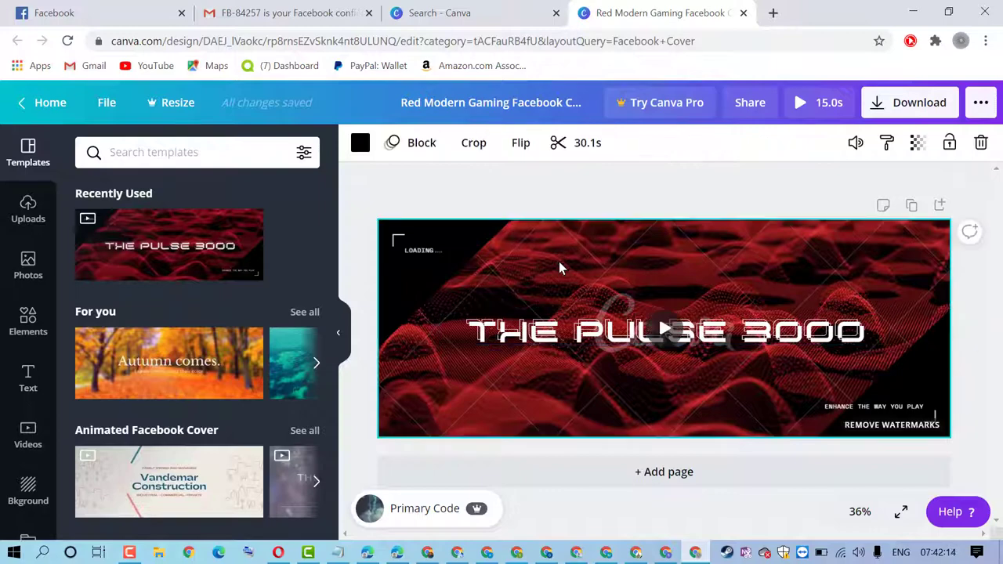
left_click(460, 10)
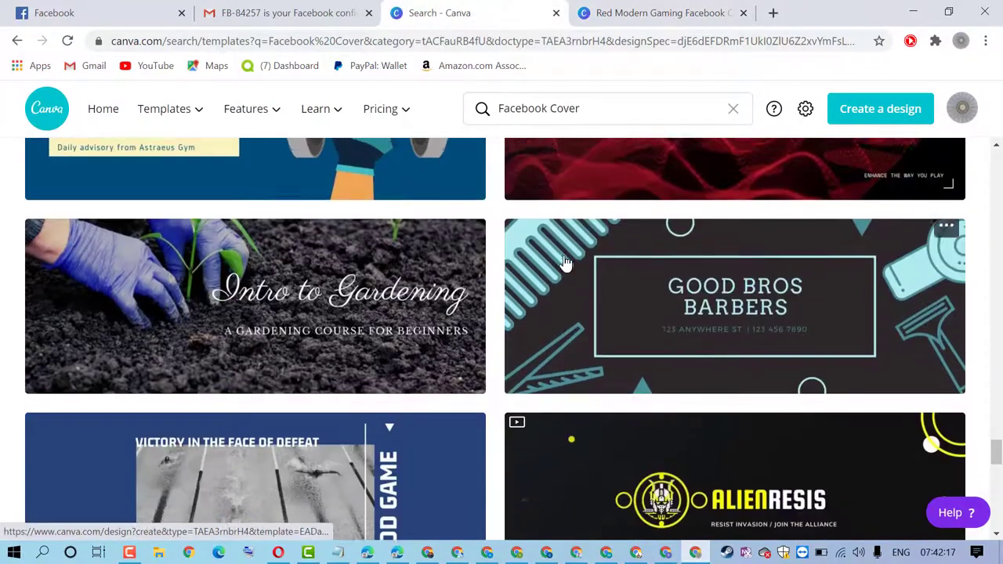
Scroll down the Facebook Cover results and open the Regillus Games template in the editor
scroll(473, 293, "down", 5)
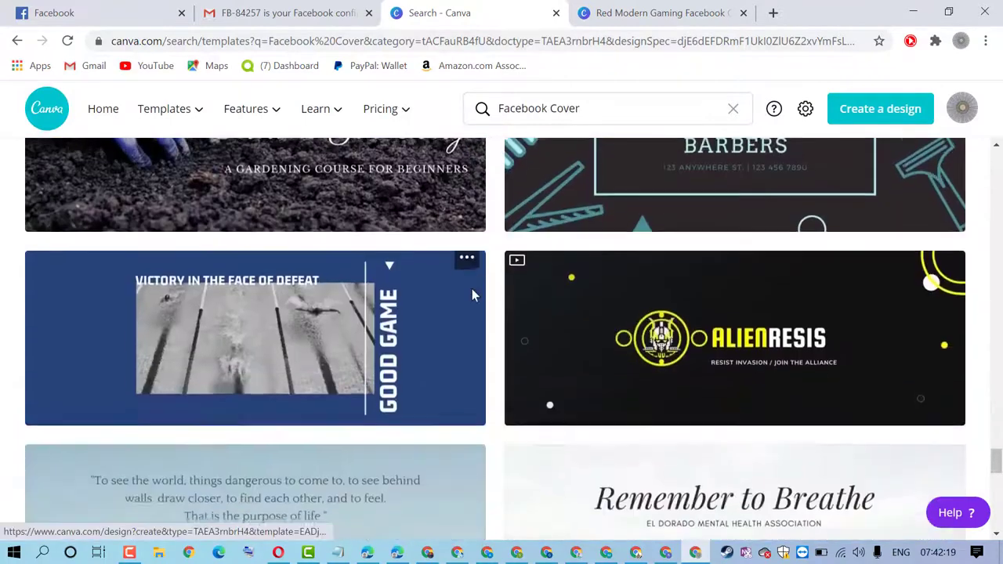
scroll(543, 274, "down", 2)
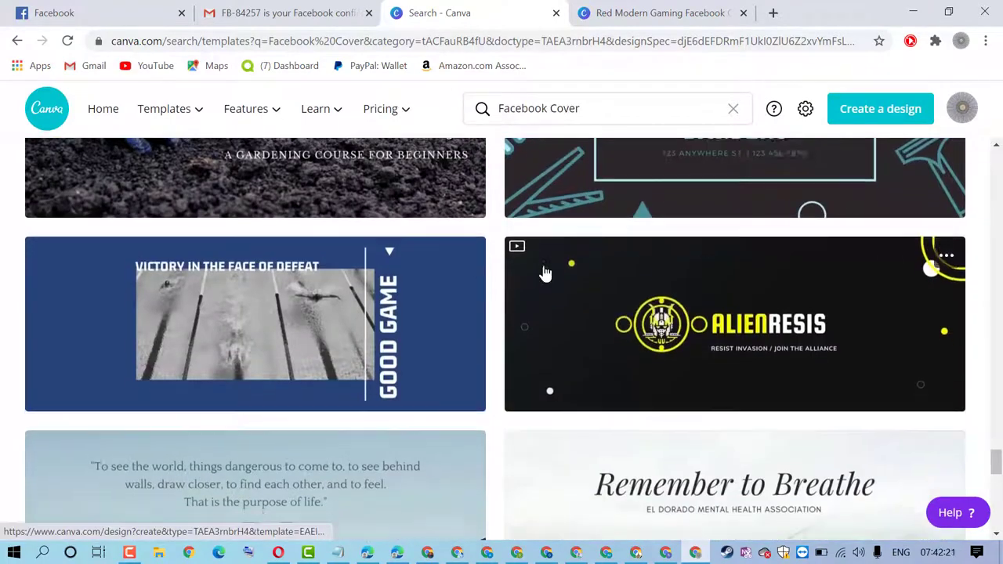
scroll(545, 272, "down", 6)
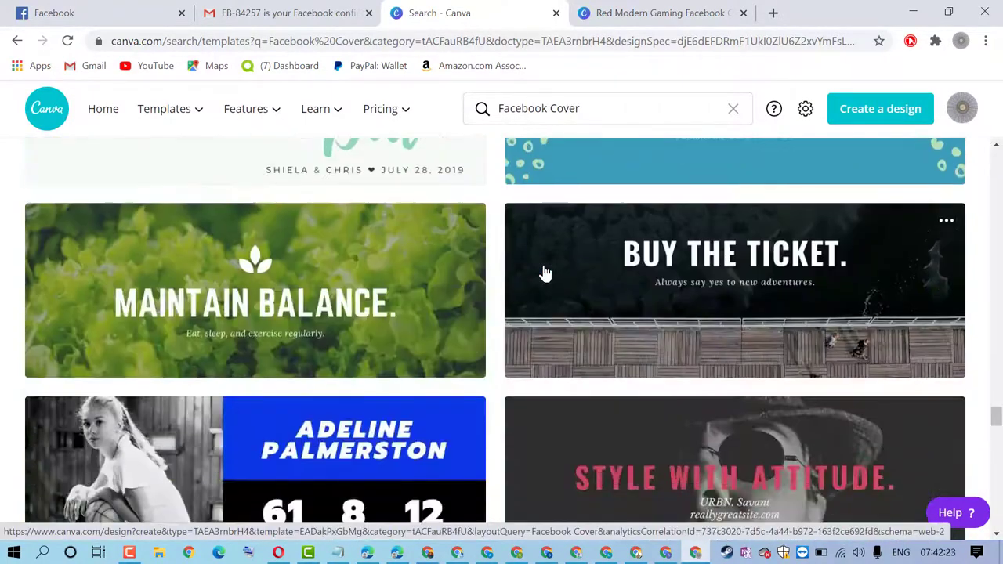
scroll(541, 309, "down", 12)
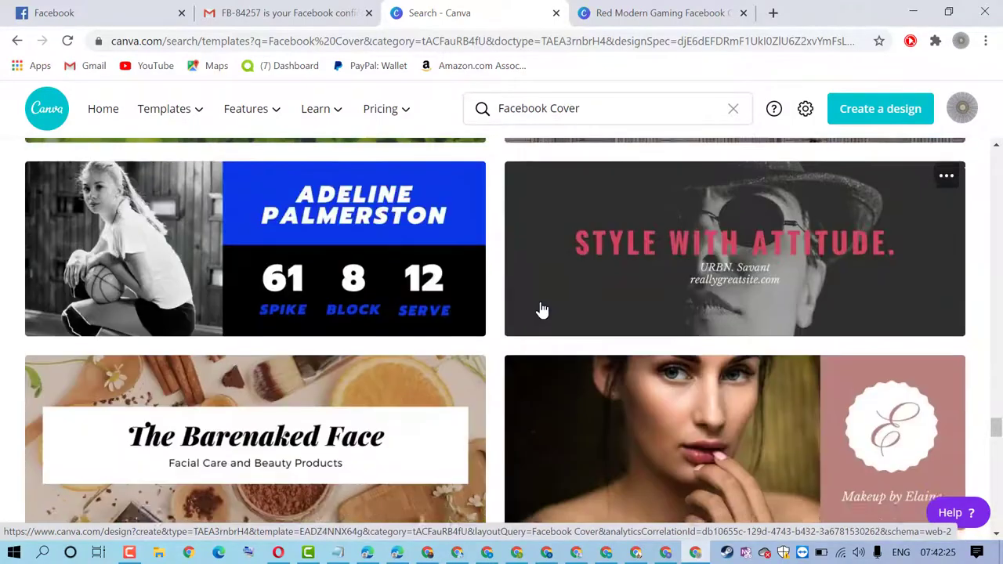
scroll(540, 309, "down", 6)
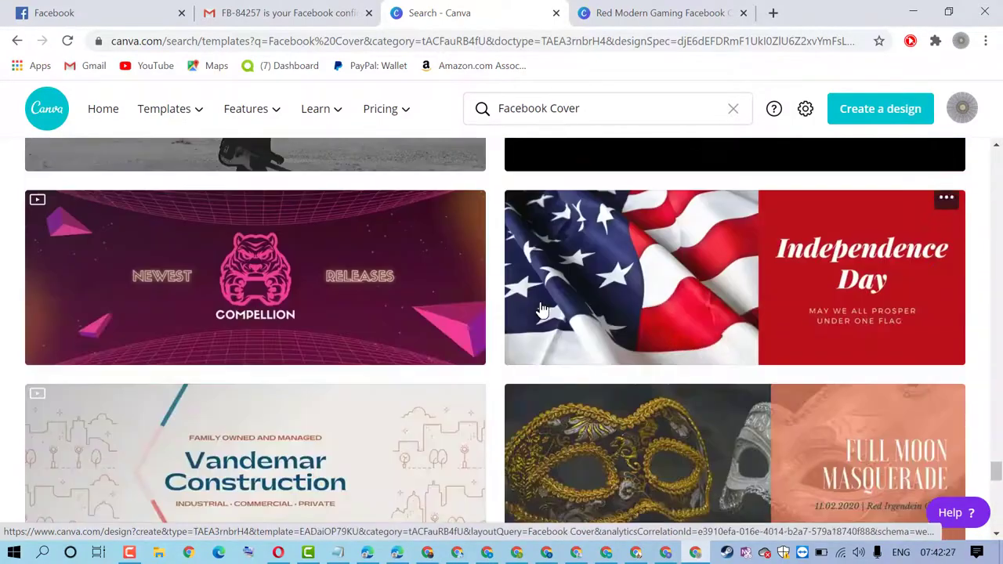
scroll(541, 310, "down", 15)
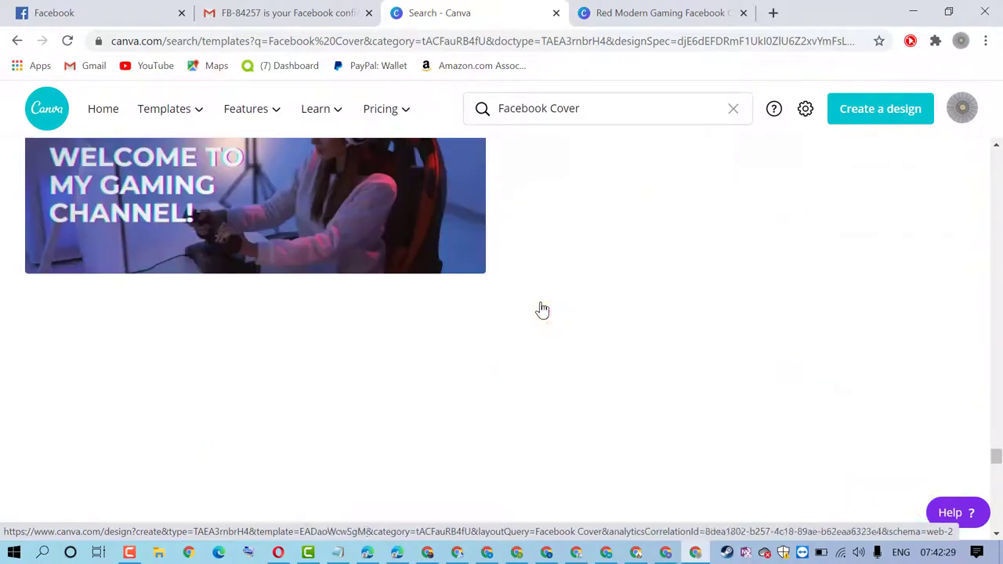
scroll(540, 310, "down", 8)
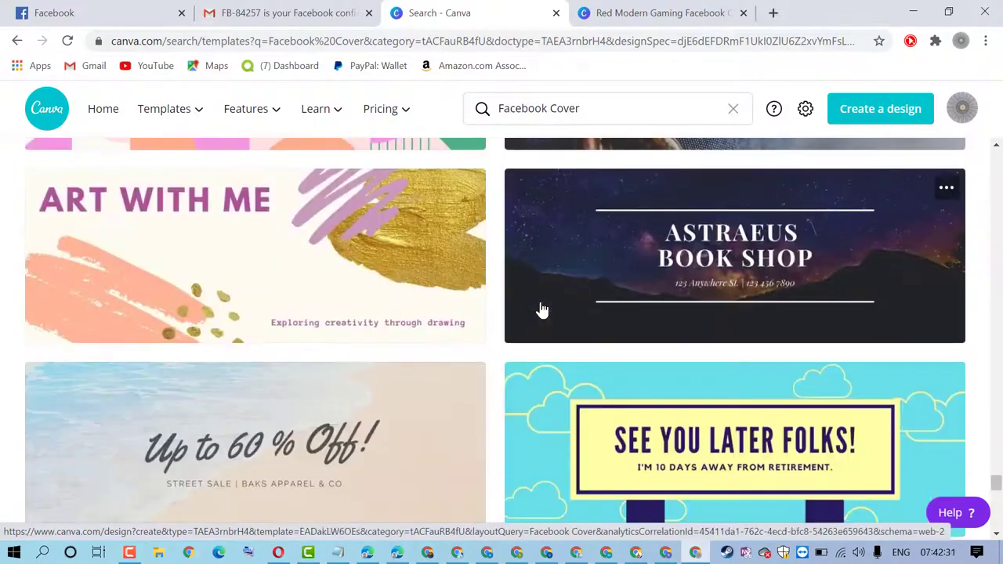
scroll(541, 310, "up", 2)
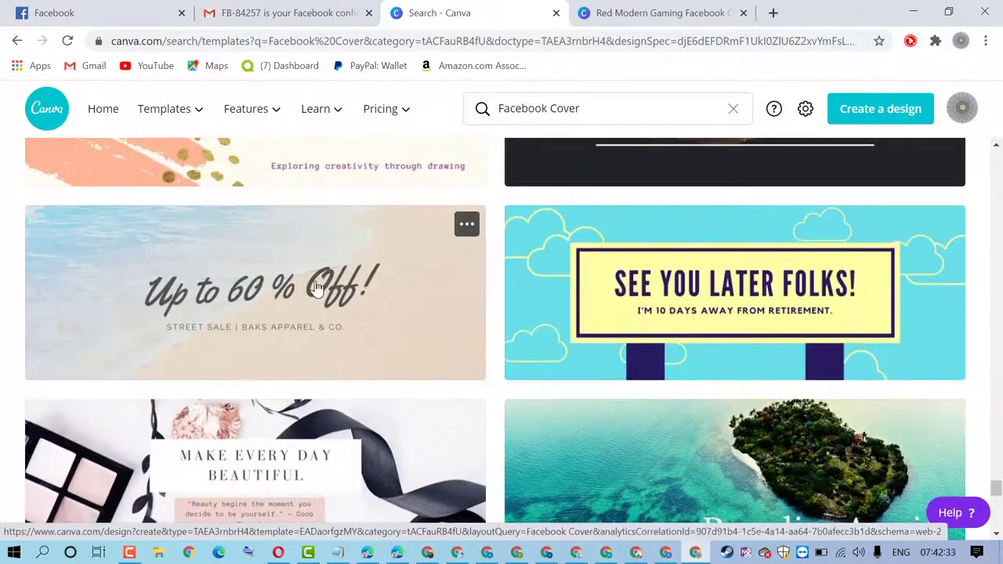
scroll(381, 290, "down", 4)
scroll(379, 293, "down", 3)
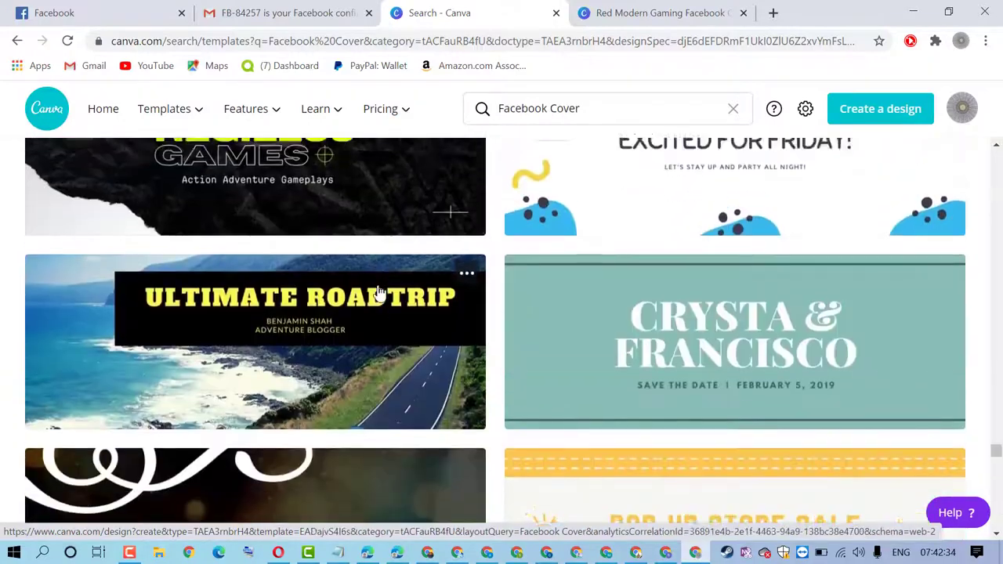
scroll(379, 292, "up", 2)
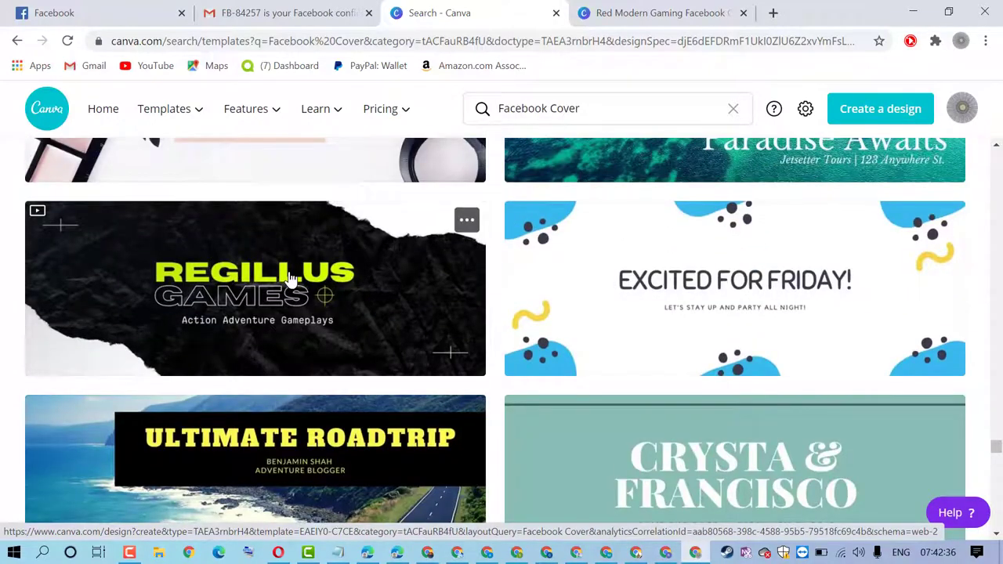
left_click(290, 278)
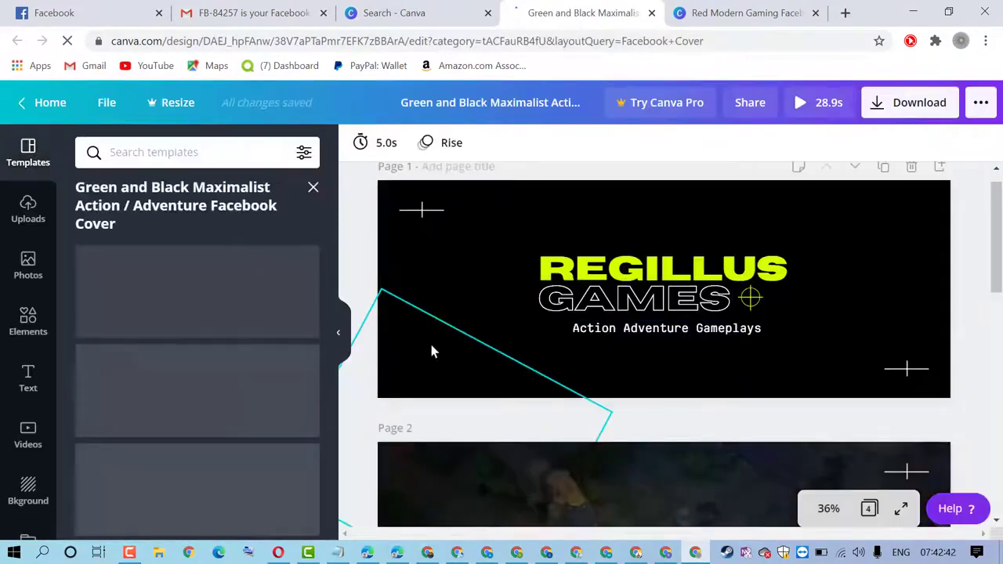
Replace the REGILLUS heading with TECHNO by typing TECHPRO and changing PRO to NO
left_click(649, 283)
left_click(642, 281)
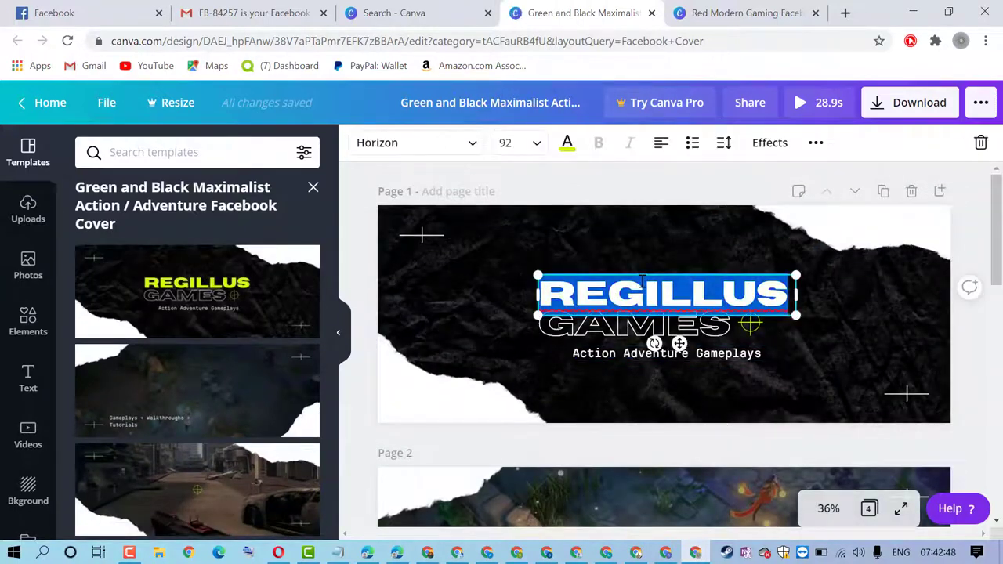
type("TE")
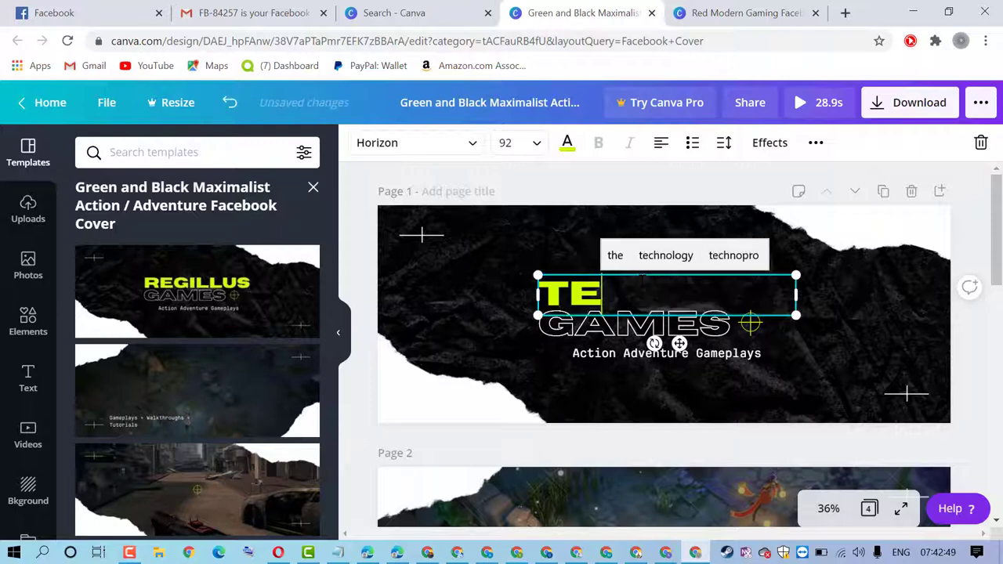
type("CHPRO")
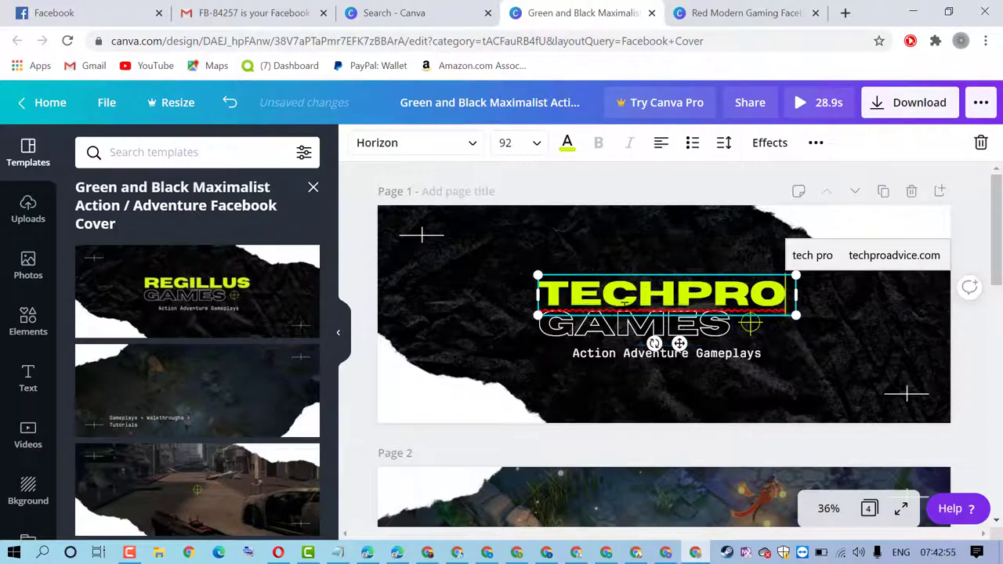
left_click(782, 293, "shift")
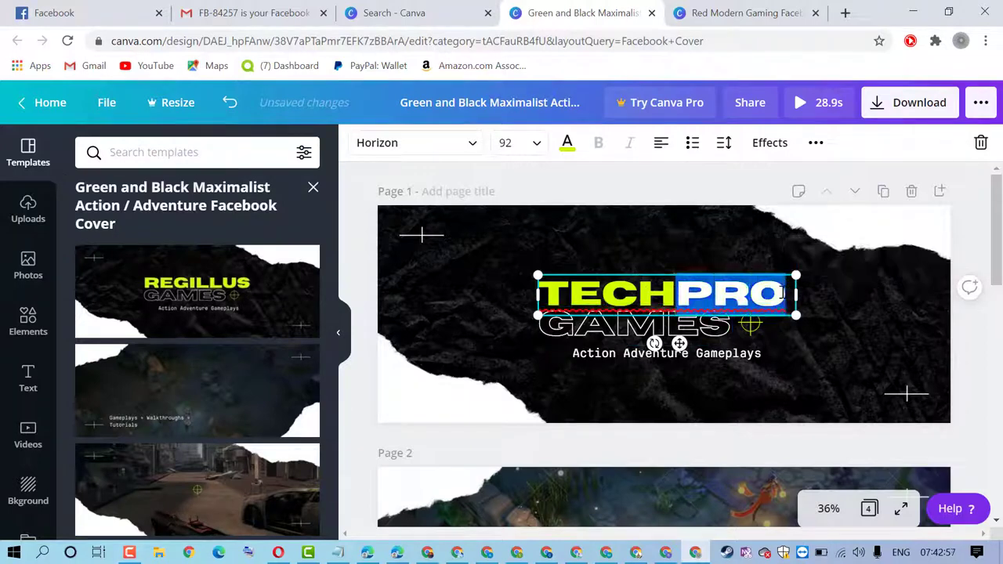
type("NO")
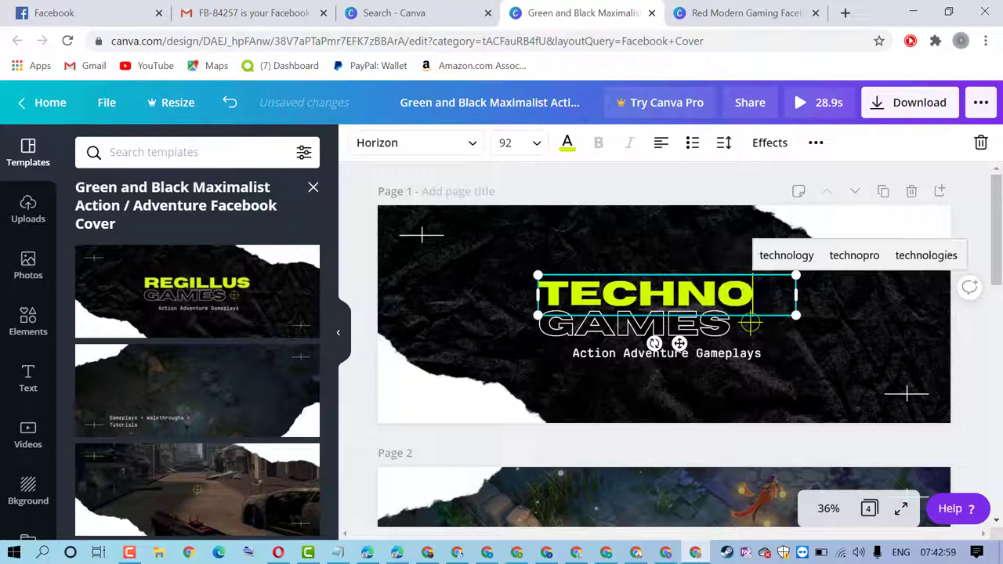
left_click(626, 332)
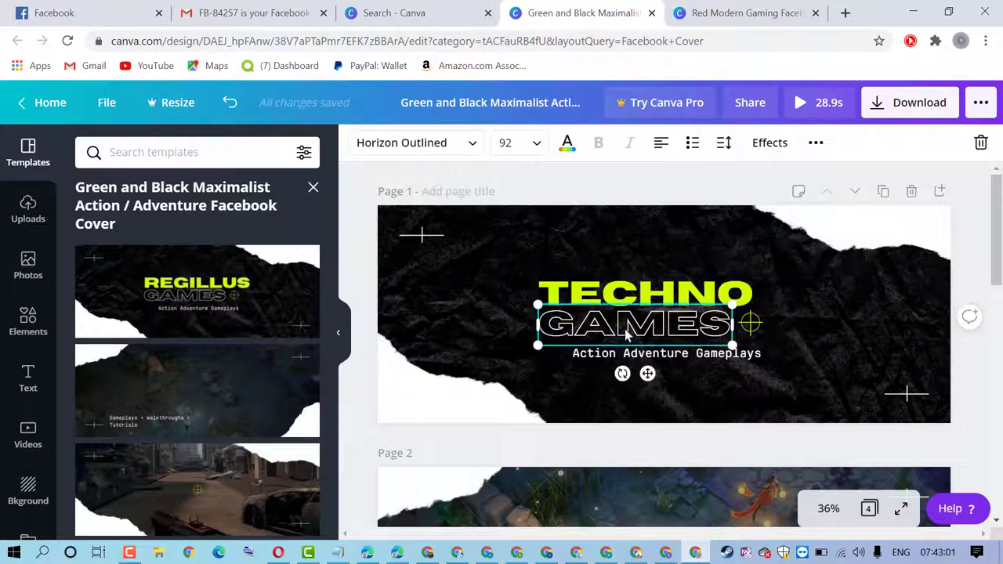
Change GAMES to PRO and delete the Action Adventure Gameplays tagline
double_click(626, 333)
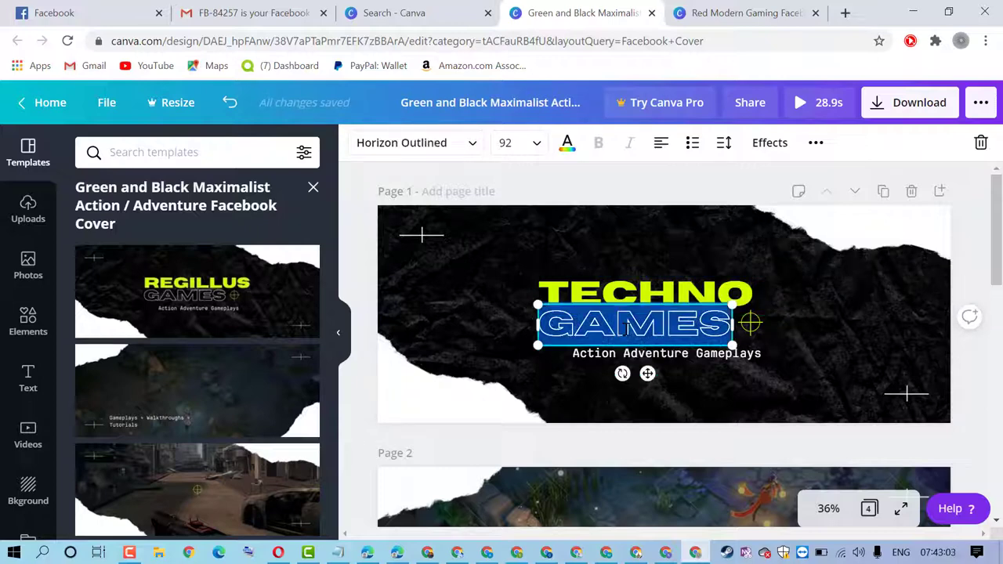
type("PRO")
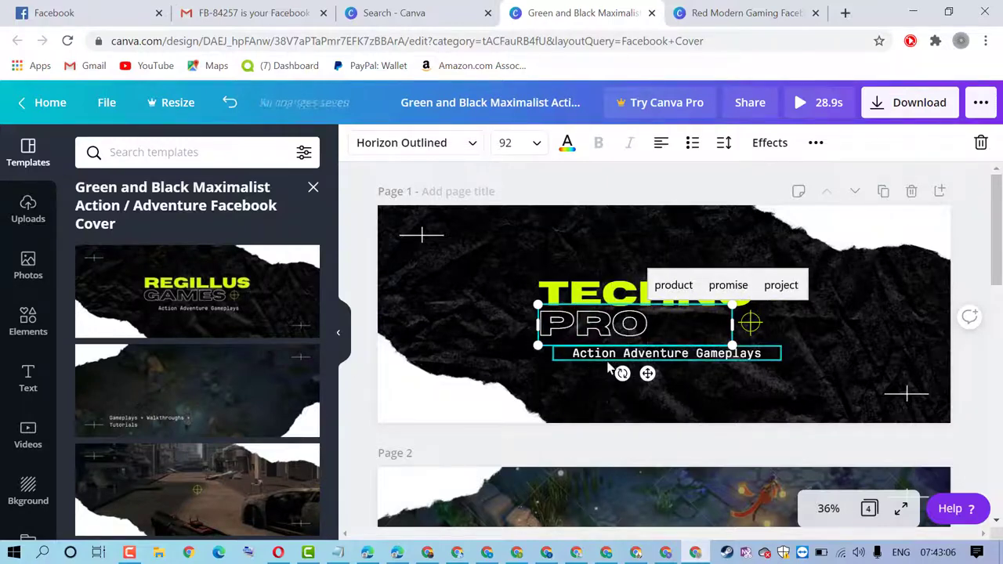
left_click(414, 304)
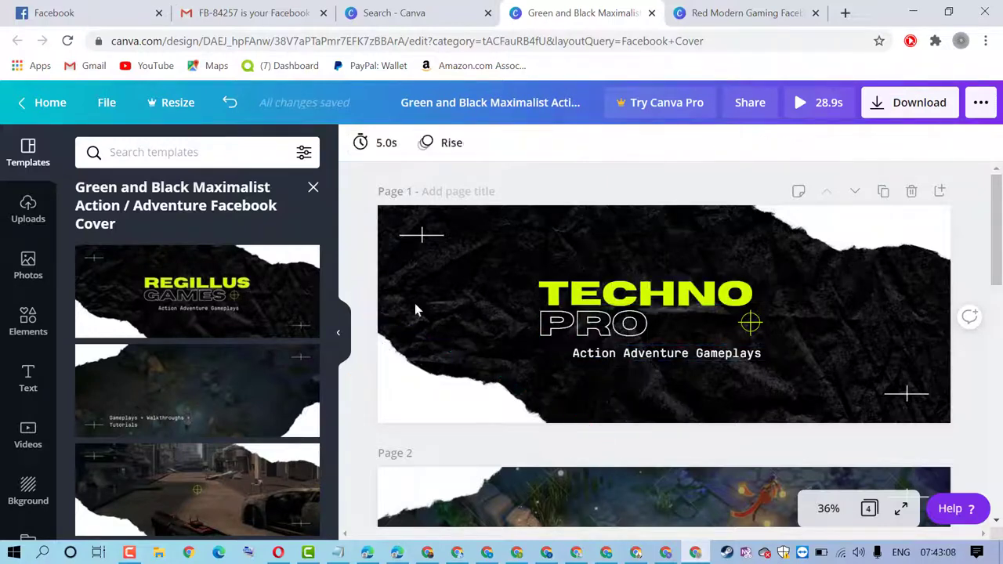
left_click(630, 355)
triple_click(633, 354)
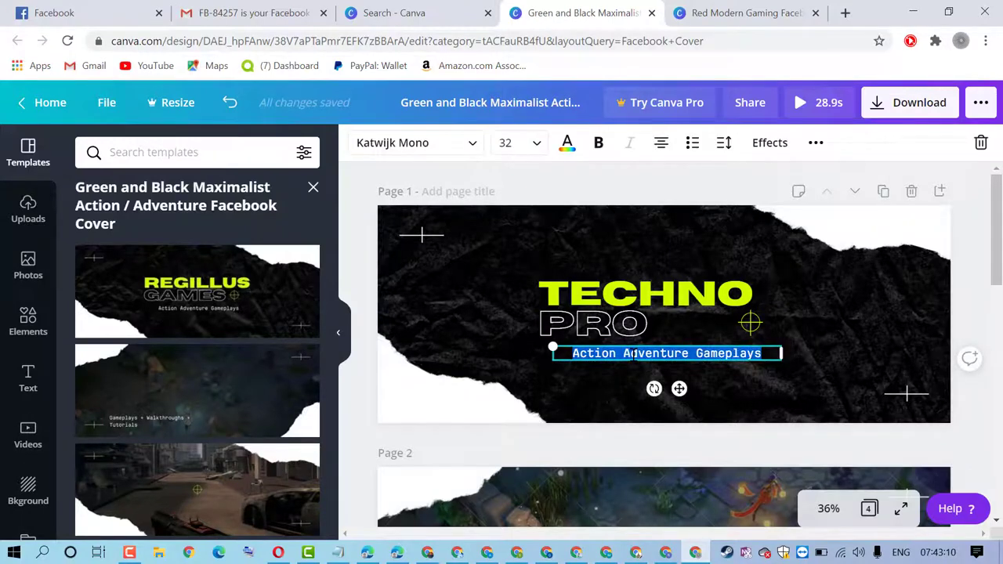
key("BackSpace")
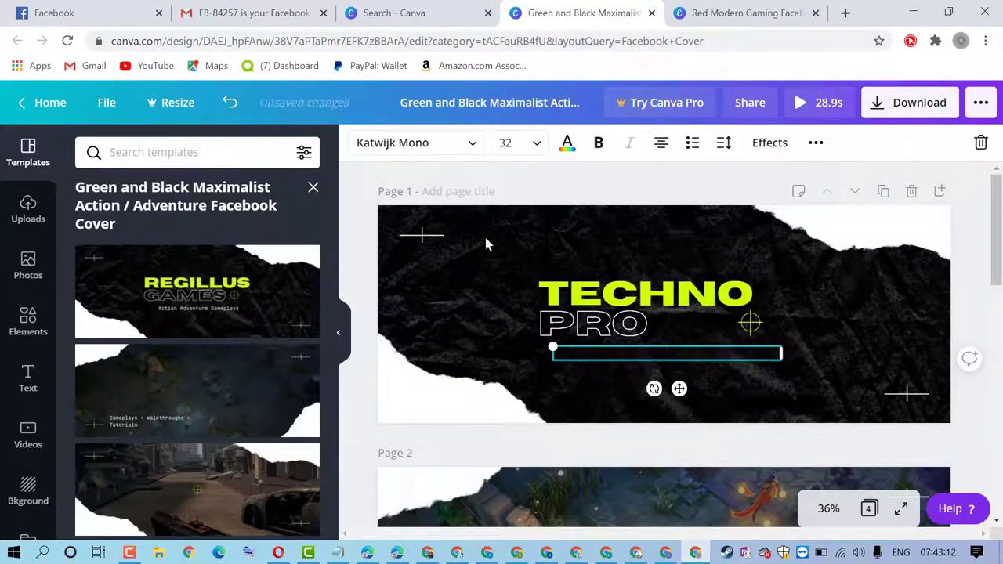
Copy the word TECHNO and paste it as the design title, renaming the design techno
left_click(347, 197)
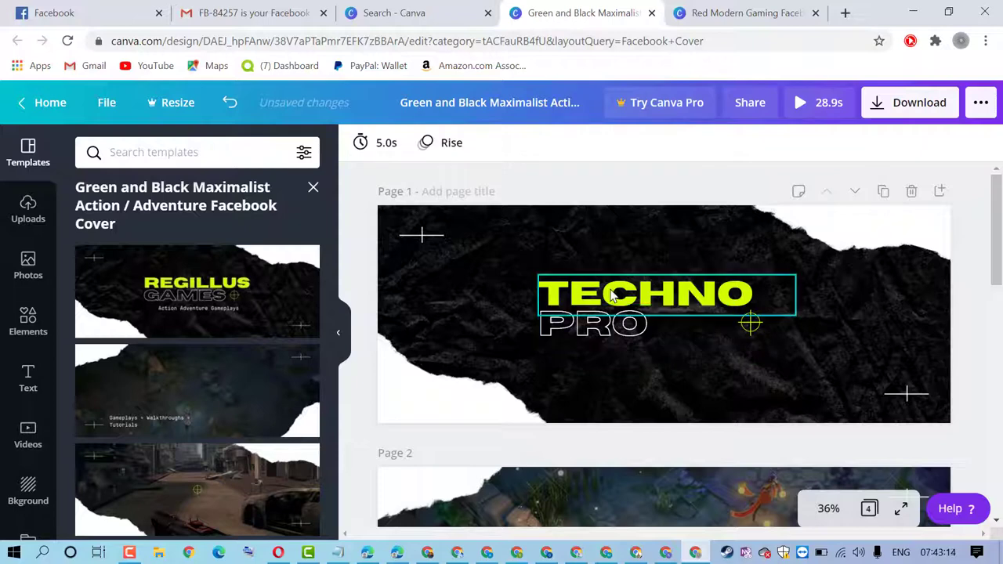
double_click(613, 290)
right_click(613, 290)
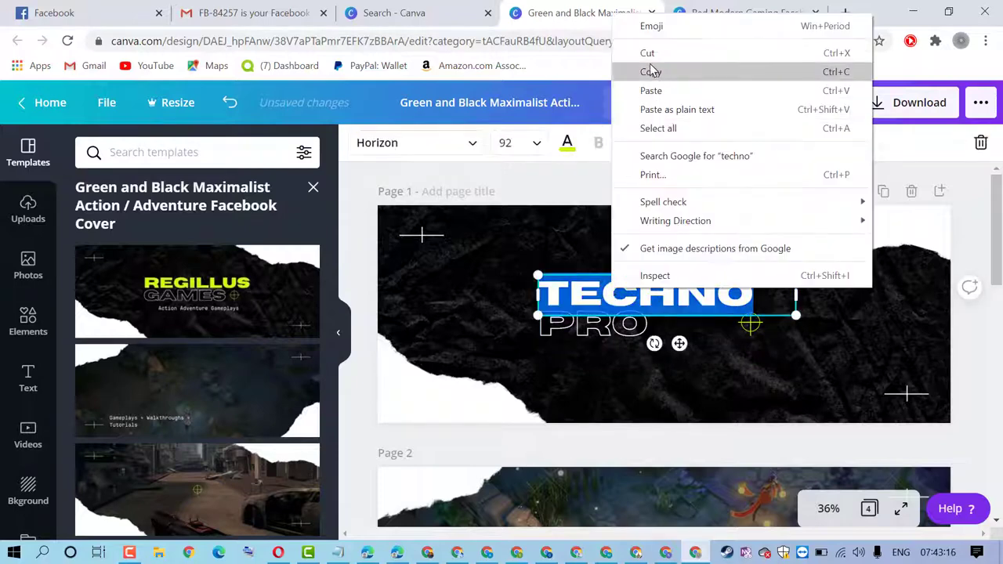
left_click(619, 70)
left_click(534, 108)
right_click(533, 109)
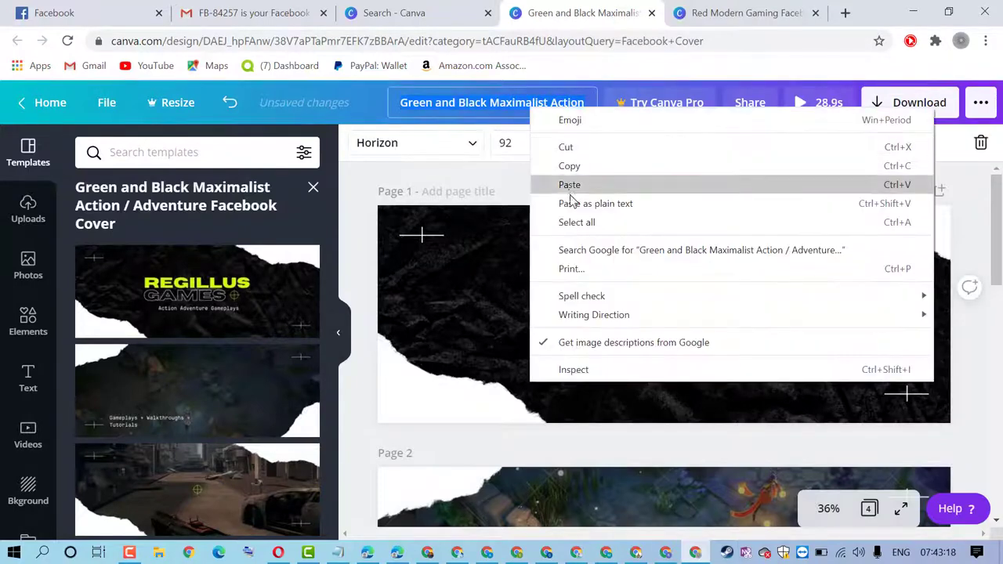
left_click(565, 184)
key("Return")
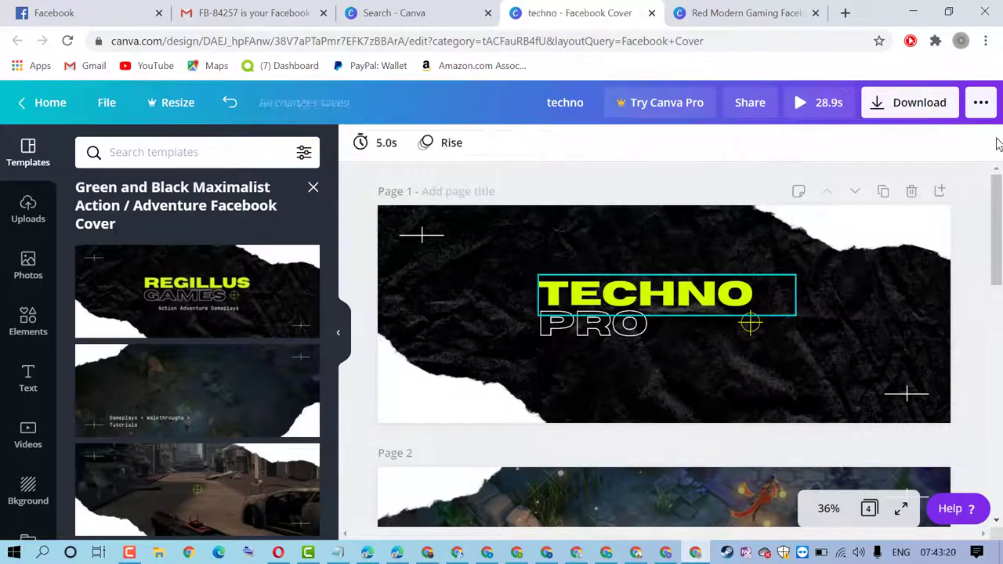
Download only Page 1 of the cover as a PNG file, techno.png
left_click(907, 107)
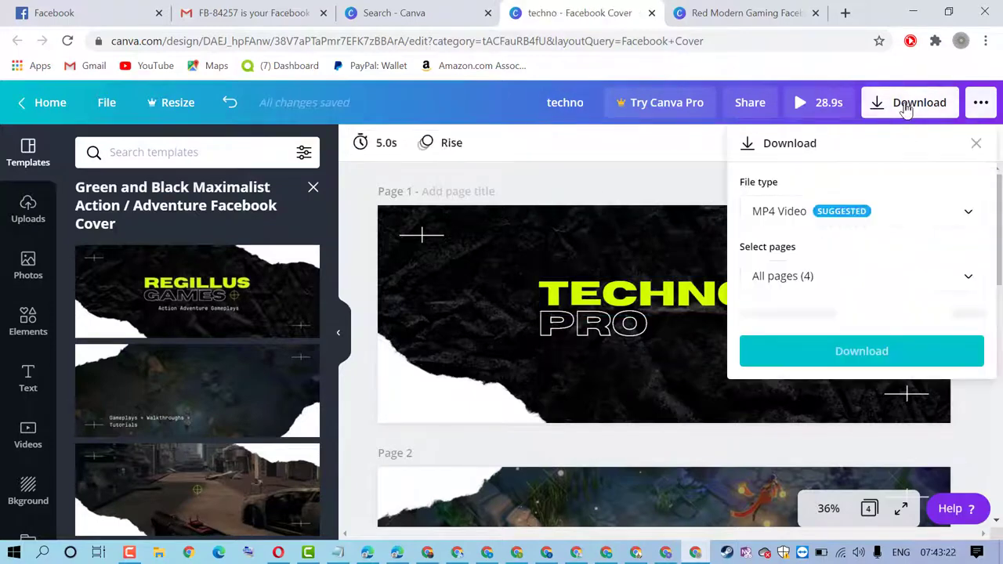
left_click(887, 217)
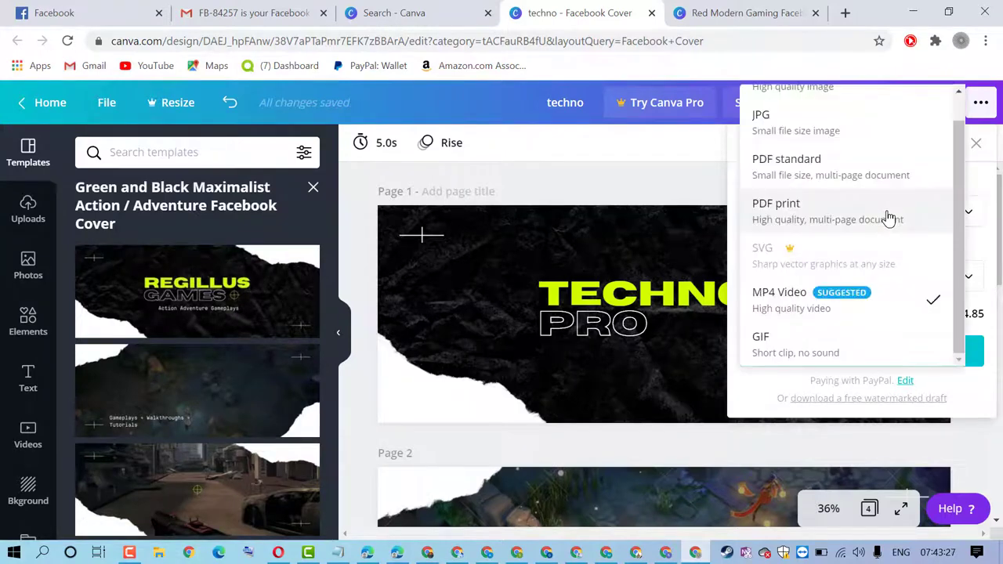
scroll(875, 224, "up", 1)
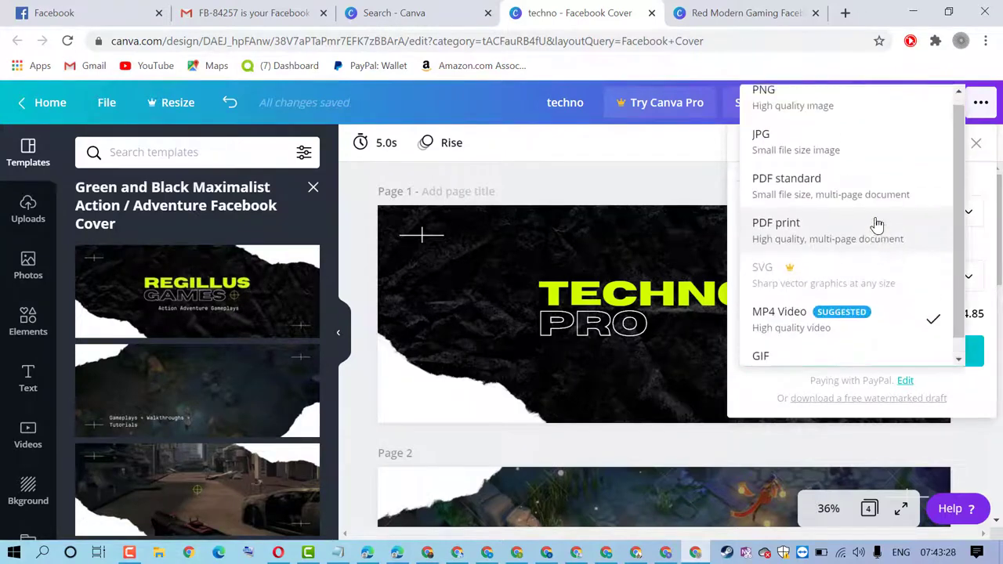
left_click(793, 116)
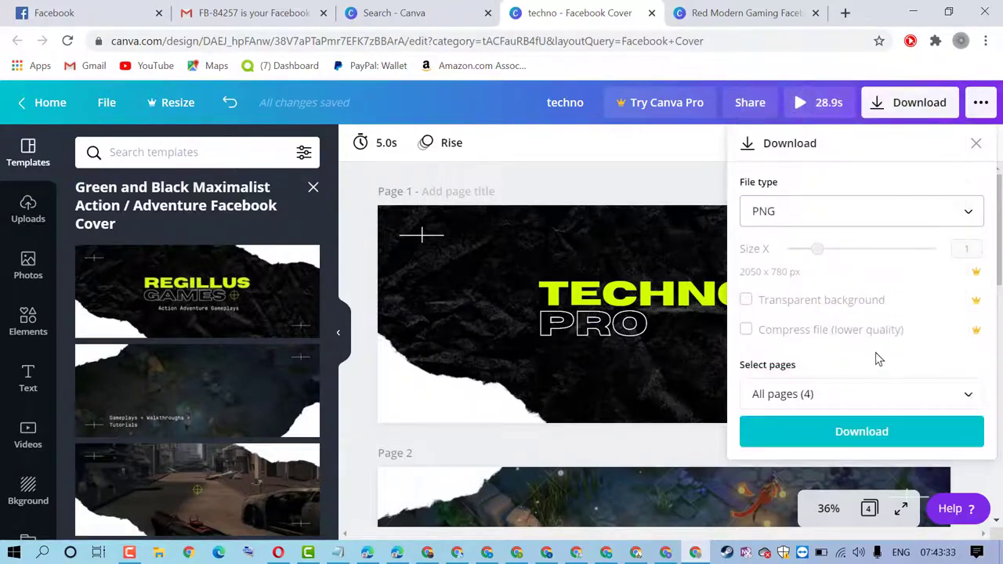
left_click(846, 394)
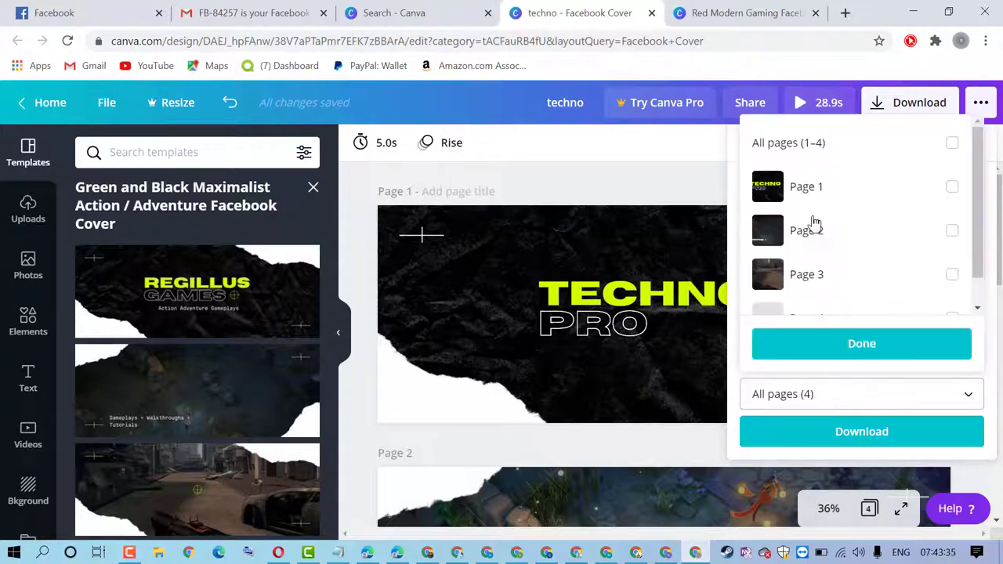
left_click(940, 191)
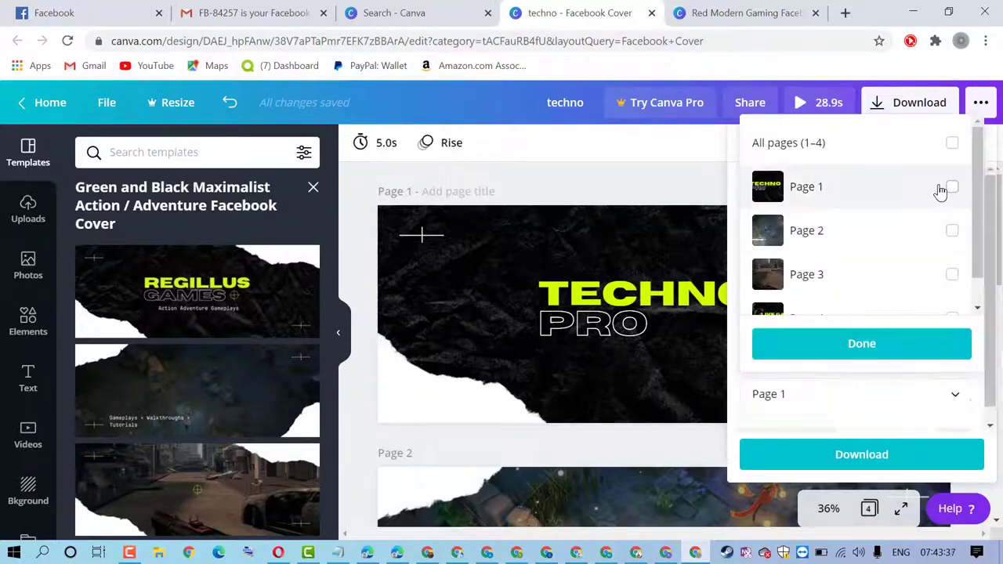
left_click(851, 343)
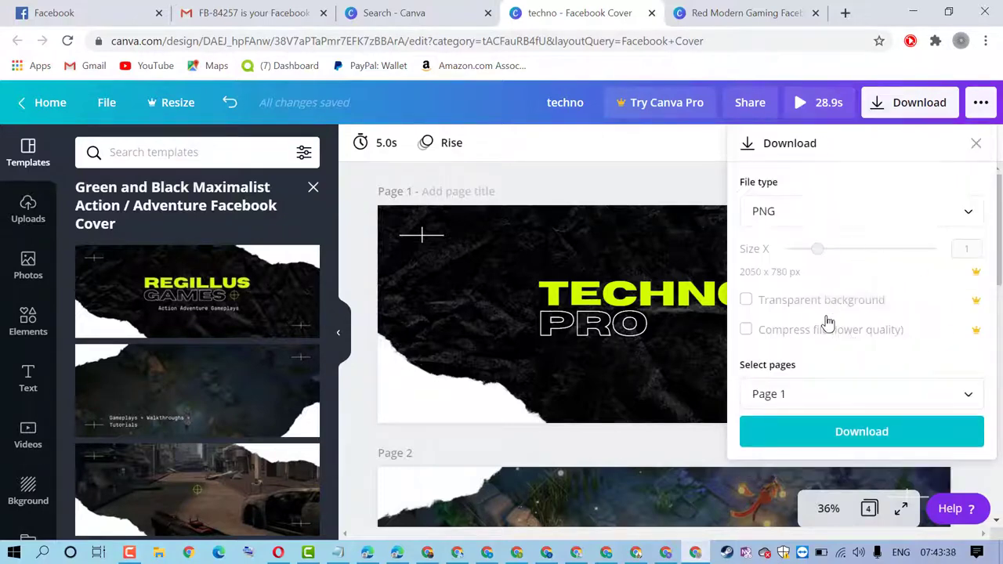
left_click(835, 435)
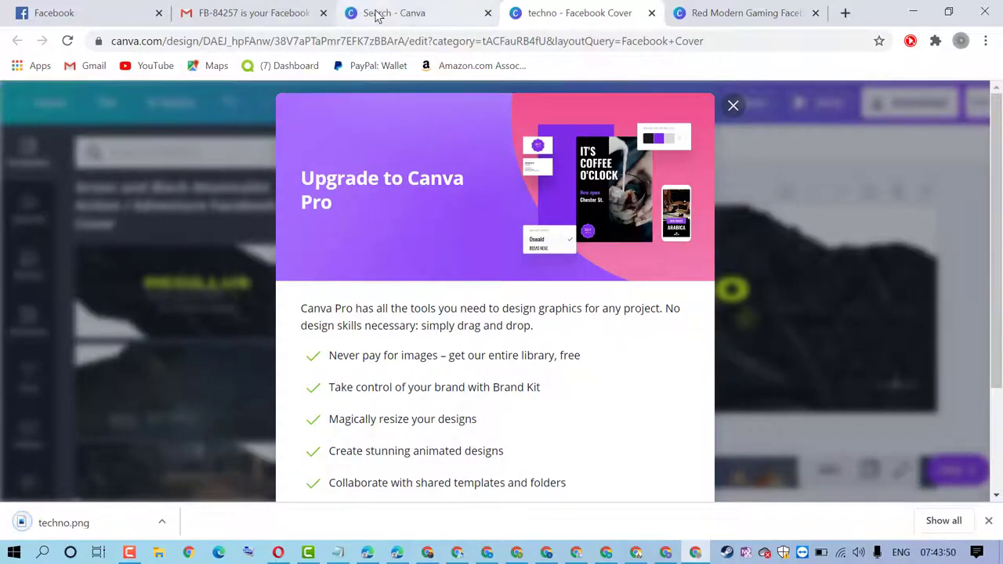
left_click(55, 13)
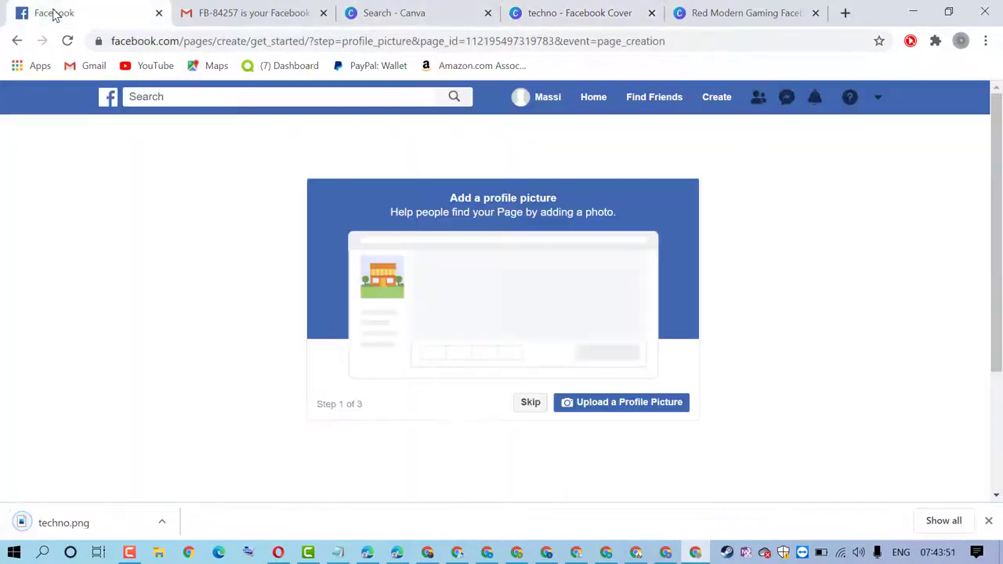
left_click(601, 407)
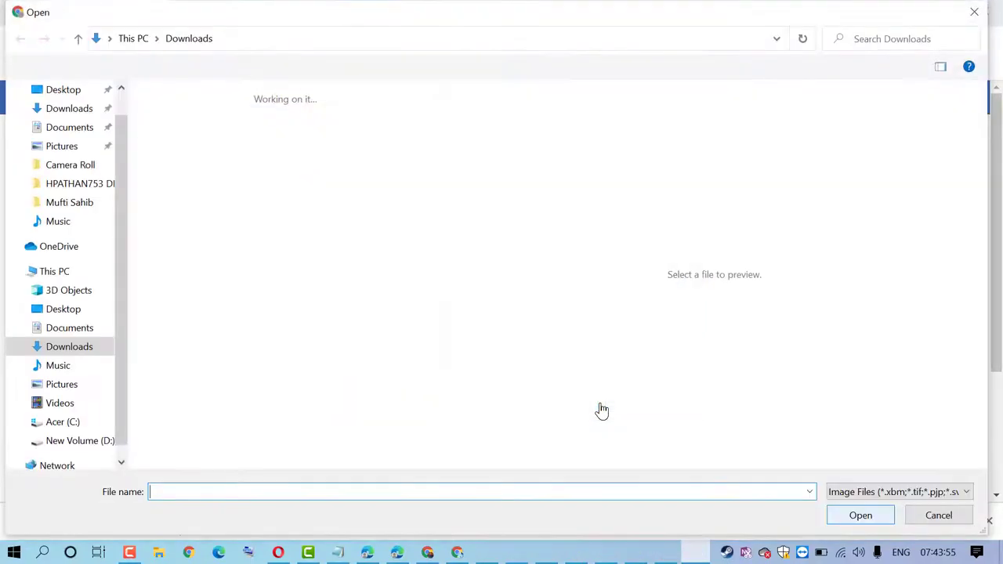
left_click(185, 160)
double_click(188, 163)
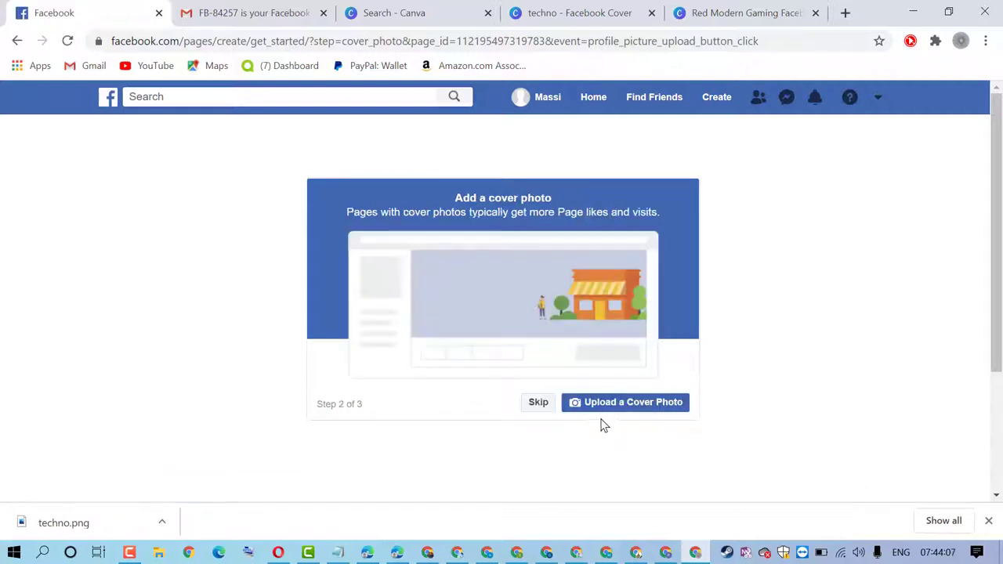
Set techno.png from Downloads as the cover photo and add online booking to the Page
left_click(642, 409)
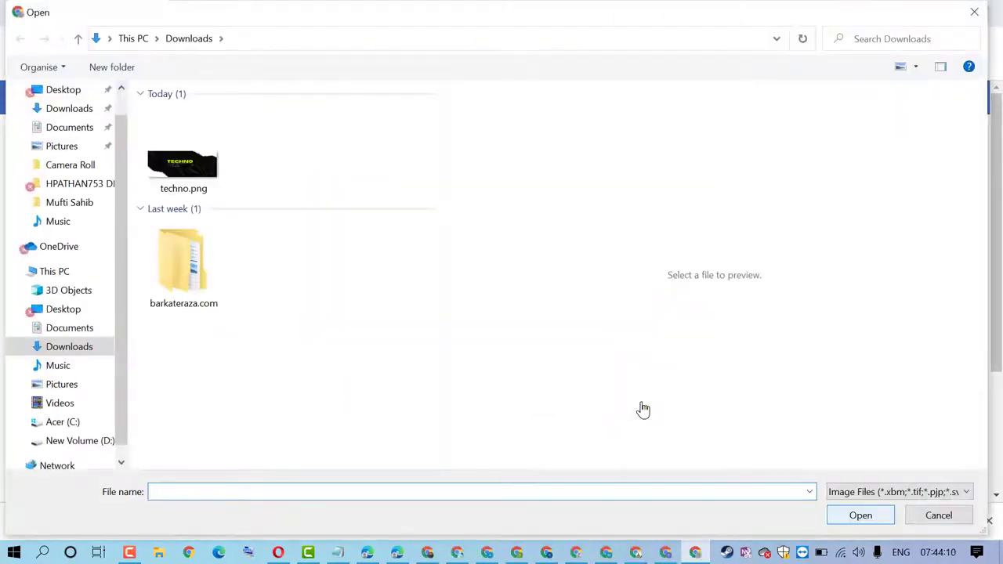
double_click(198, 166)
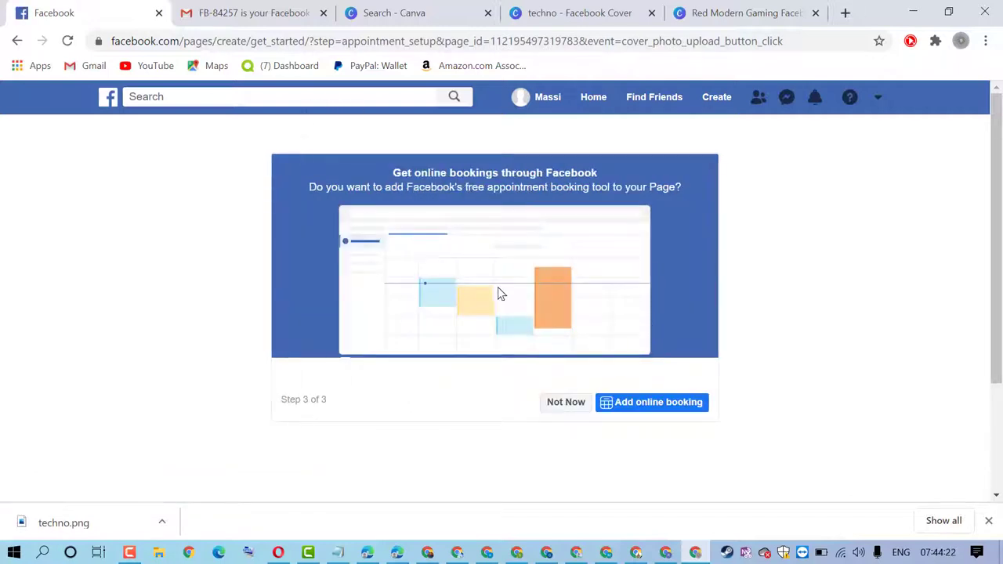
scroll(492, 397, "down", 1)
scroll(492, 395, "up", 1)
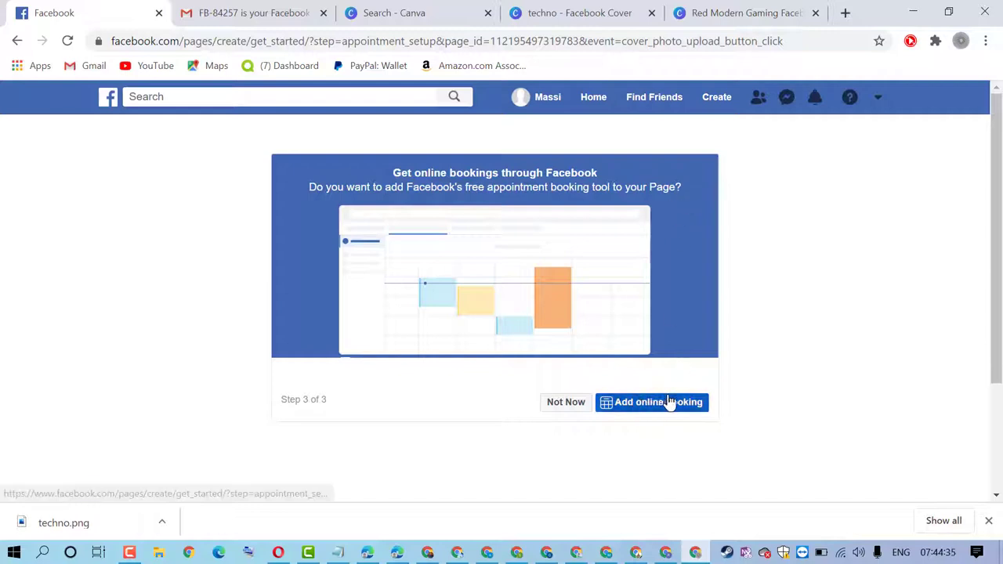
left_click(644, 406)
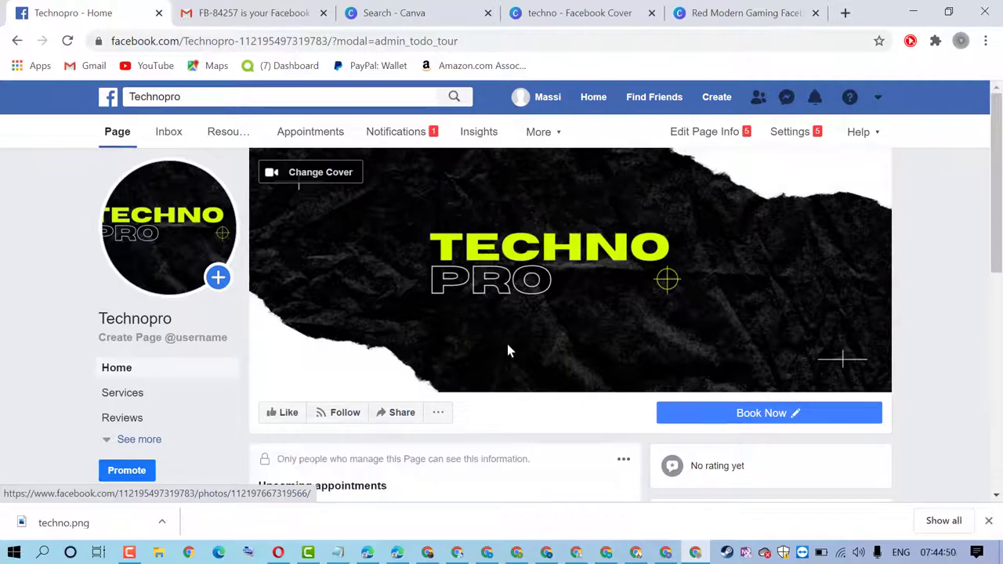
Scroll the finished Technopro Page to review its TECHNO PRO cover, profile picture and Book Now button
scroll(510, 351, "down", 3)
scroll(501, 335, "up", 3)
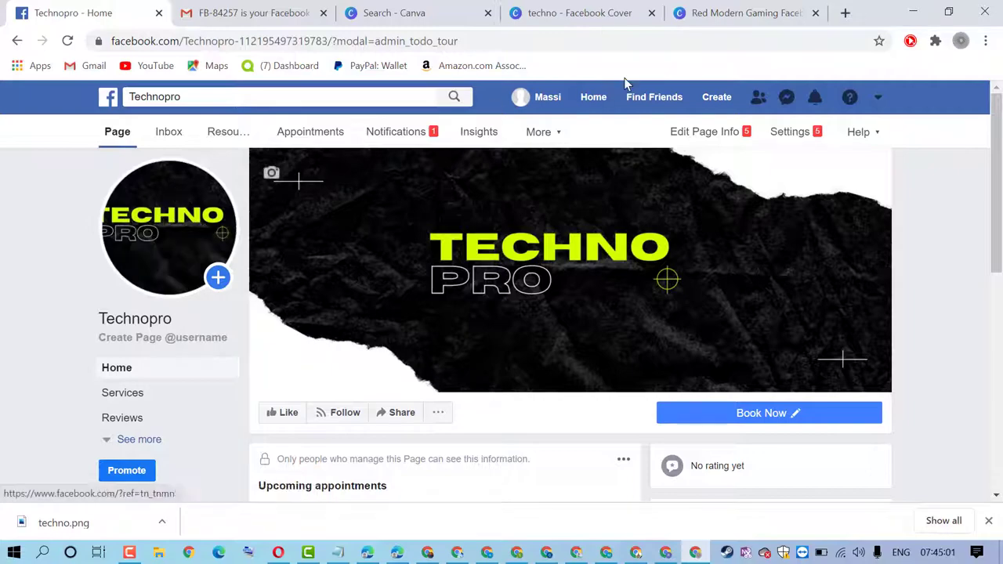
Return to Canva and scroll the logos template results down to the Chuckle Circle kids logo
left_click(392, 13)
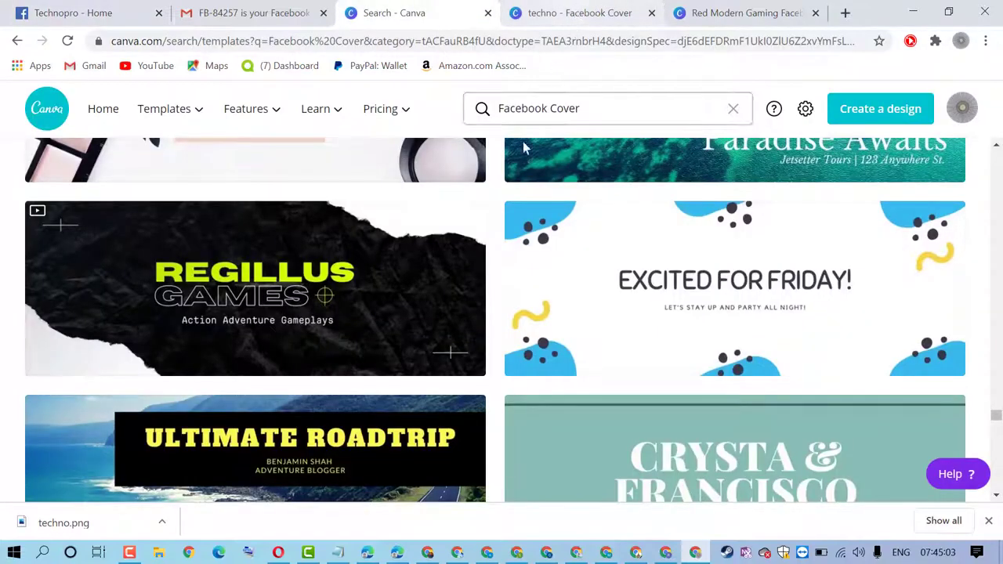
scroll(450, 309, "down", 6)
scroll(450, 301, "up", 9)
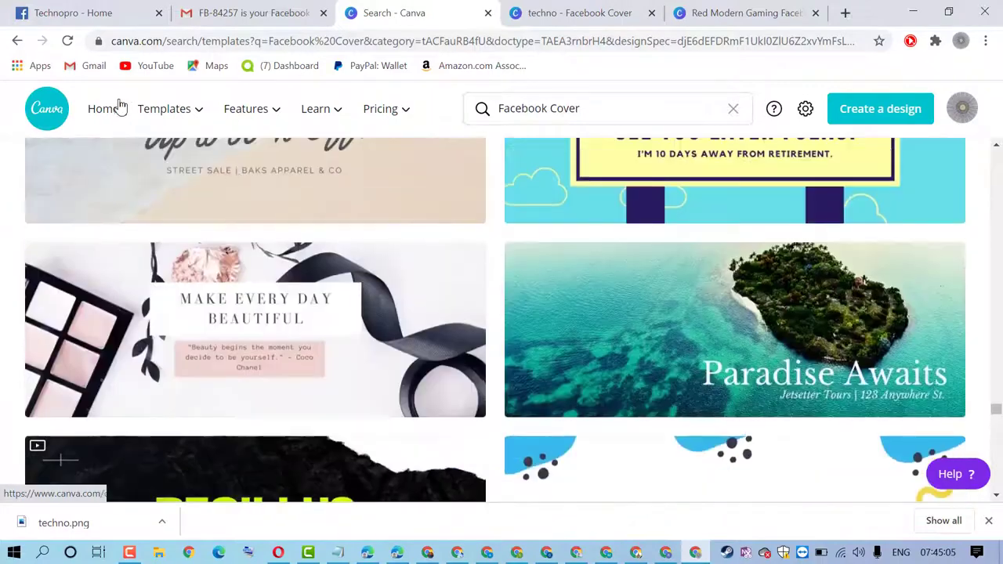
mouse_move(172, 114)
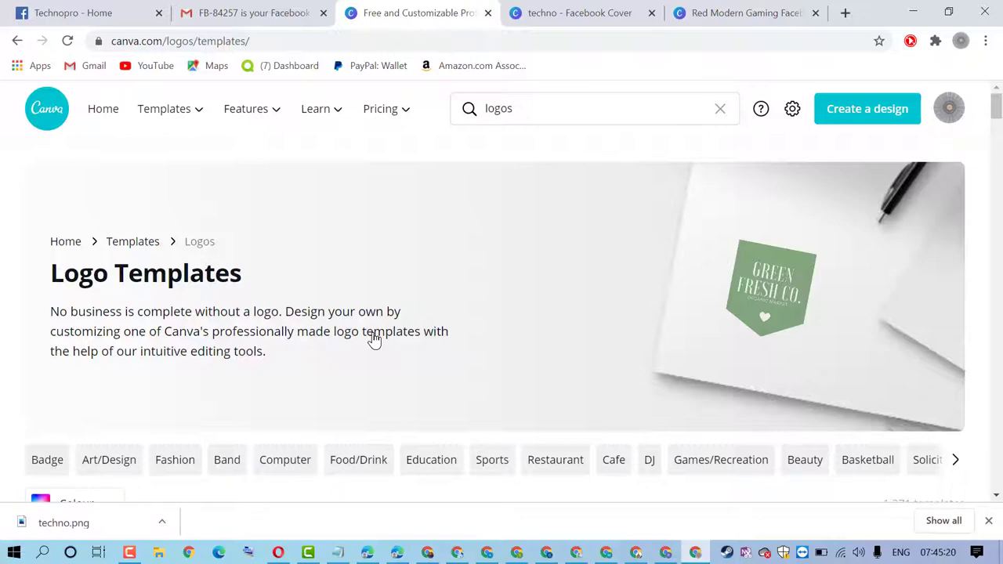
scroll(369, 326, "down", 6)
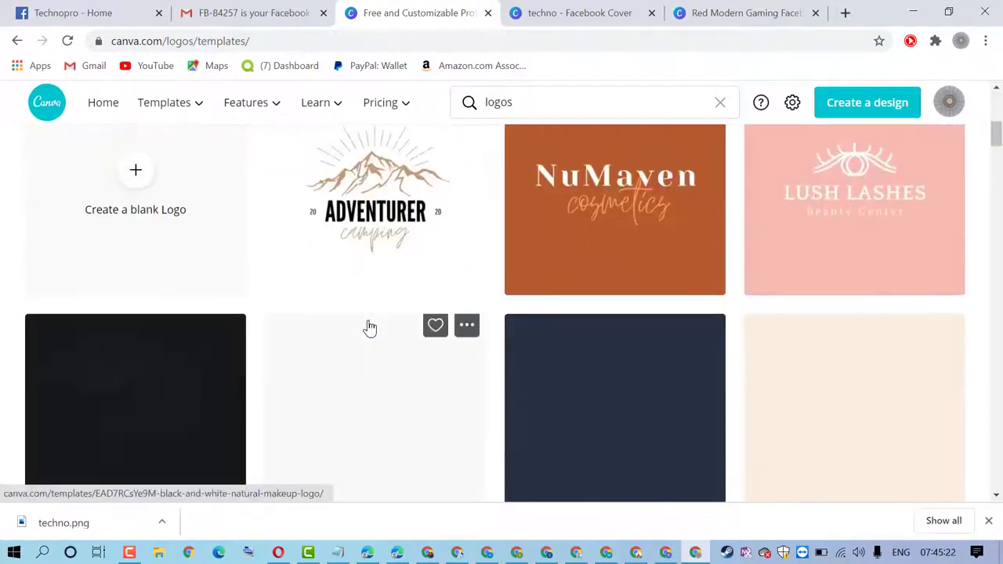
scroll(453, 201, "down", 5)
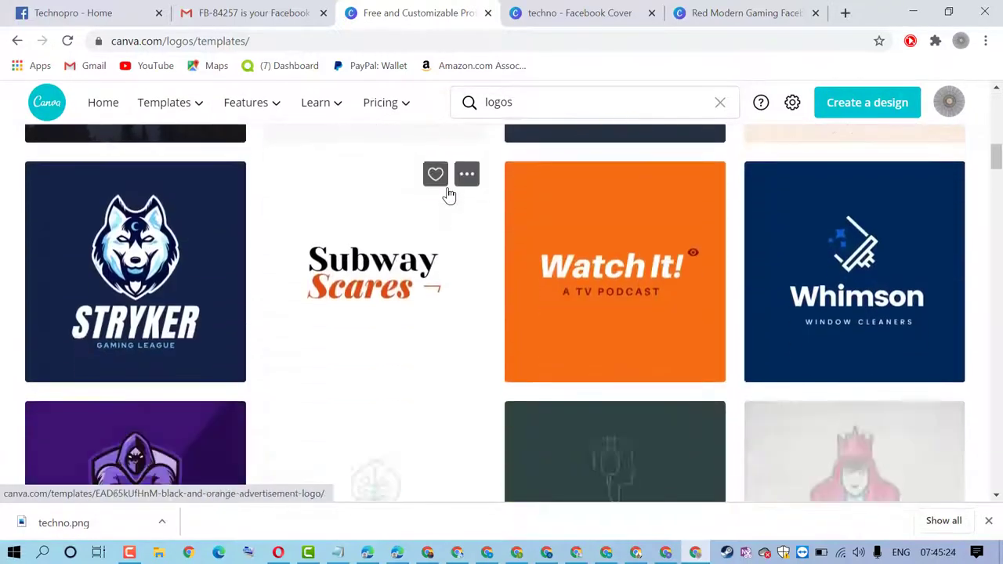
scroll(446, 194, "down", 3)
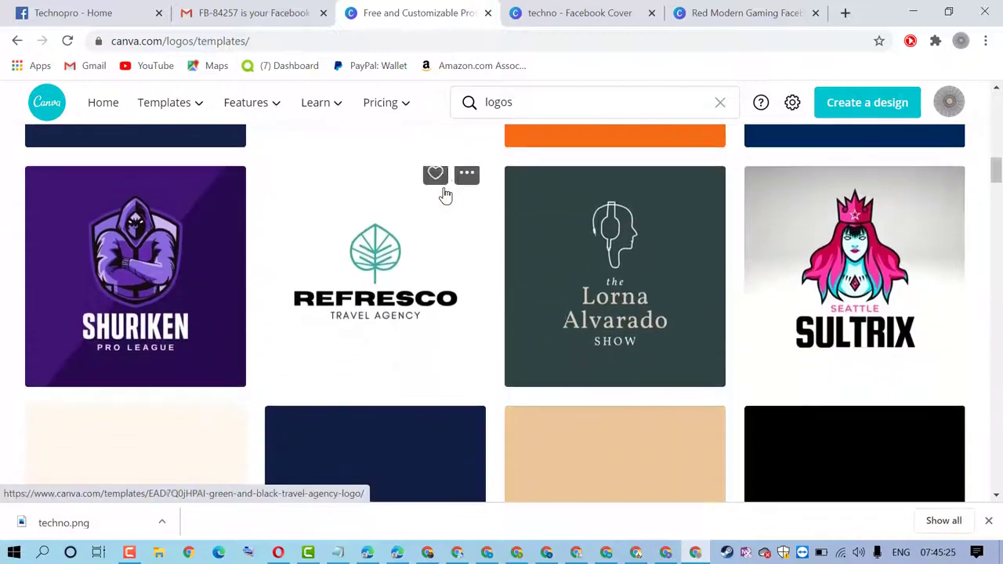
scroll(444, 194, "down", 1)
scroll(444, 194, "down", 5)
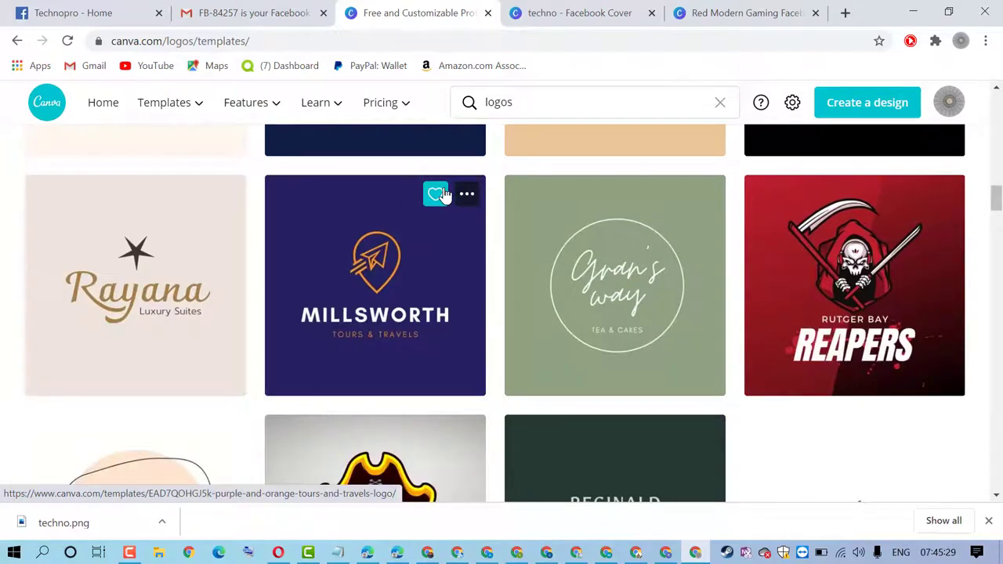
scroll(444, 194, "down", 9)
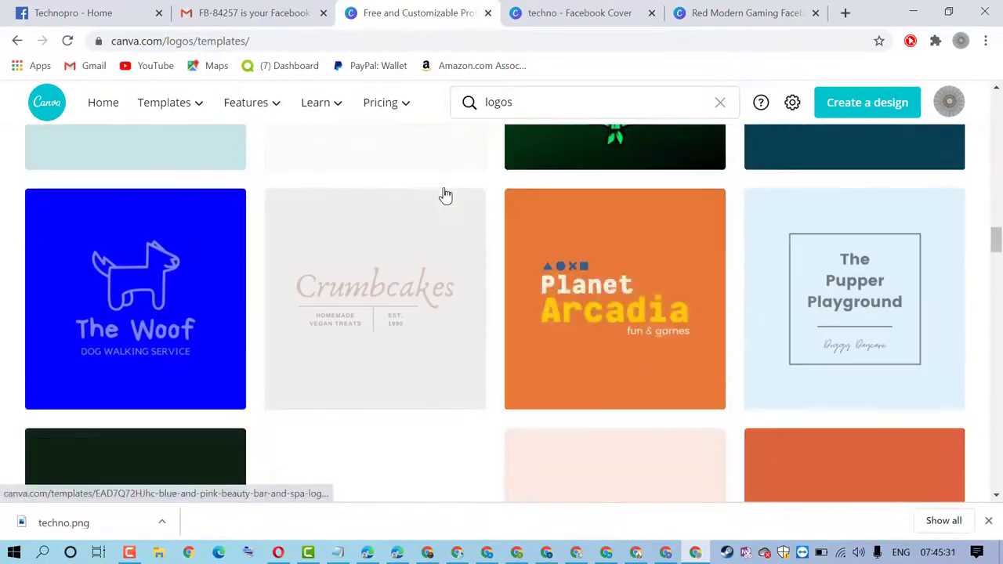
scroll(444, 194, "down", 5)
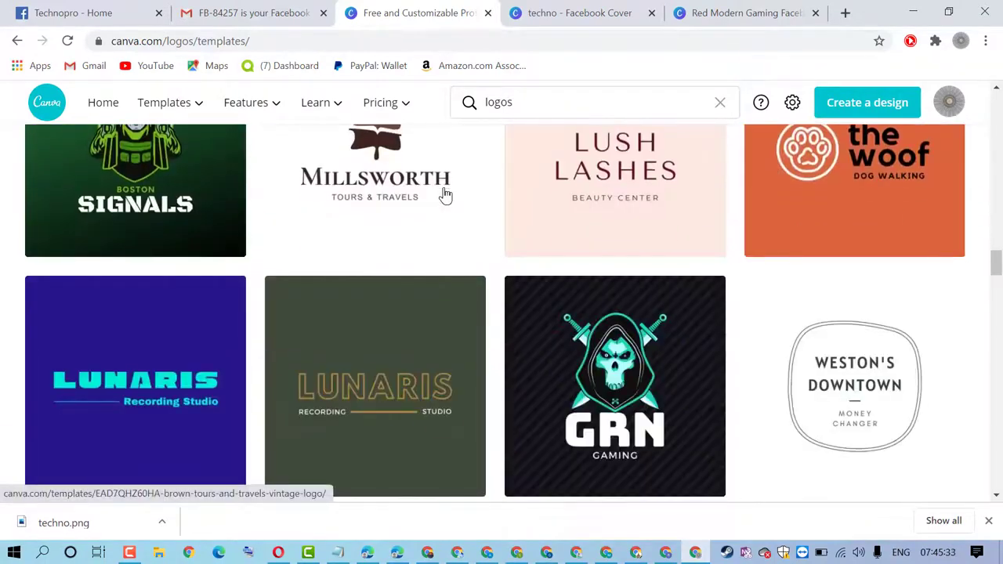
scroll(444, 195, "down", 7)
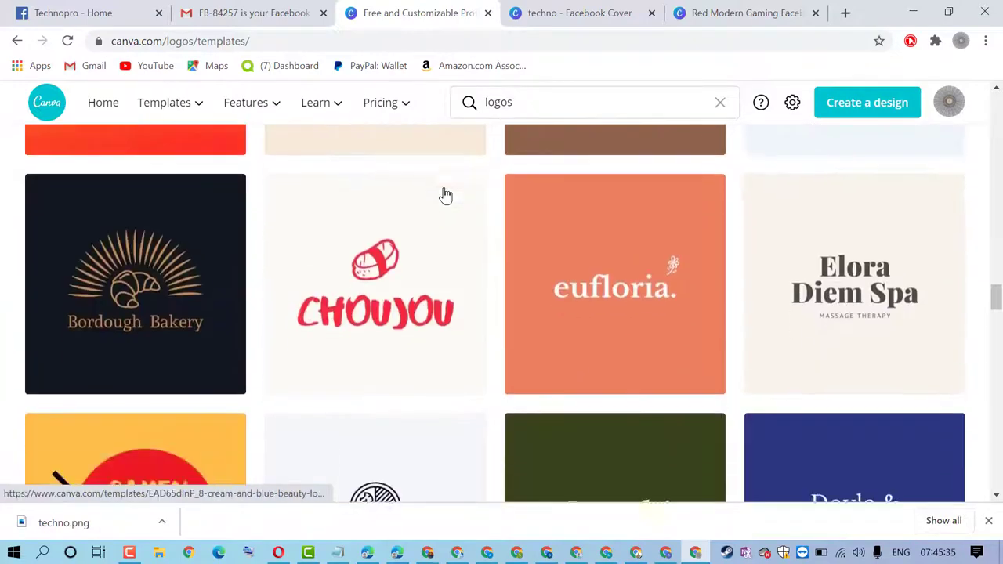
scroll(444, 188, "down", 6)
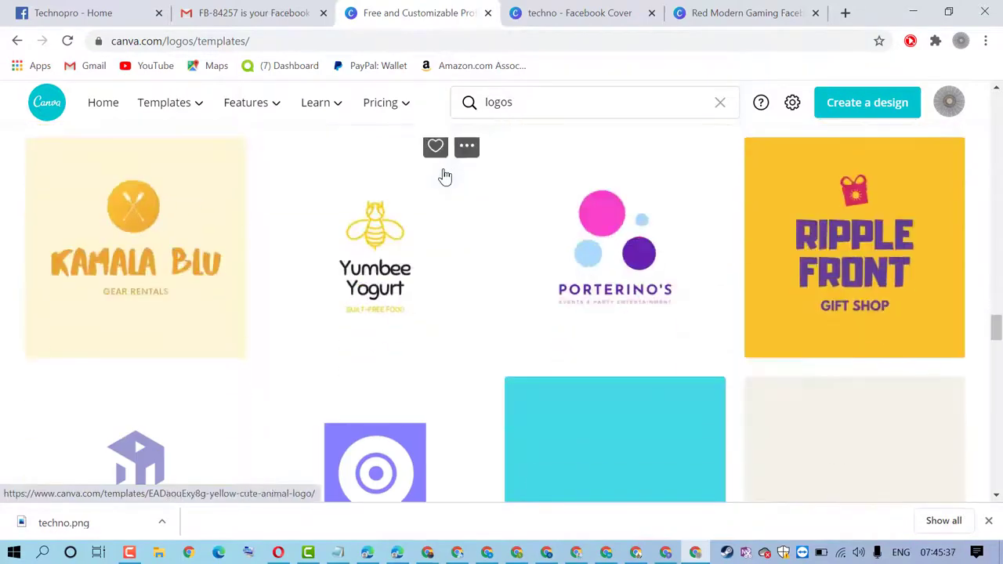
scroll(444, 174, "down", 3)
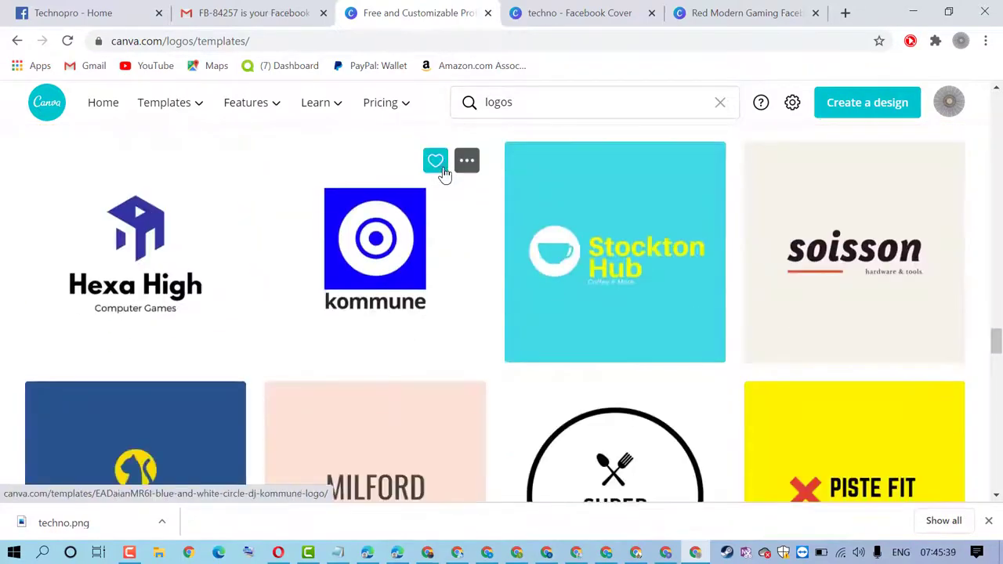
scroll(445, 174, "down", 3)
scroll(444, 173, "down", 3)
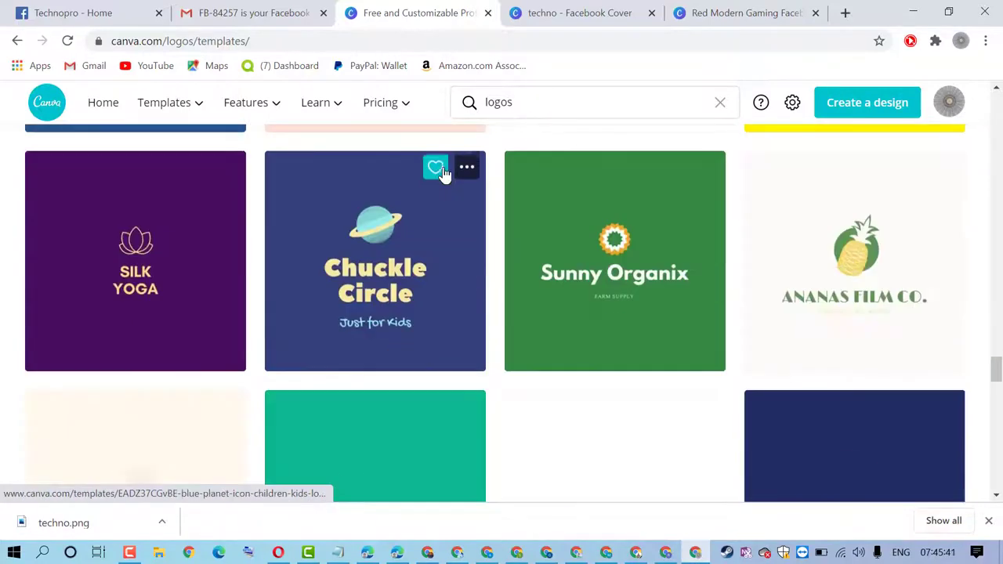
Start a design from the Chuckle Circle template and apply the Radtek Infinity animated logo
left_click(374, 238)
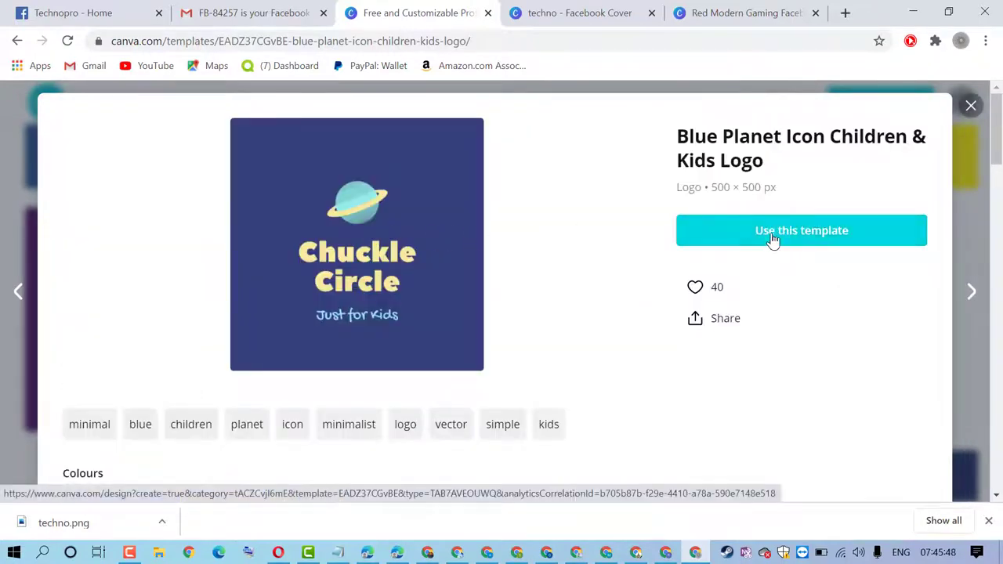
left_click(772, 238)
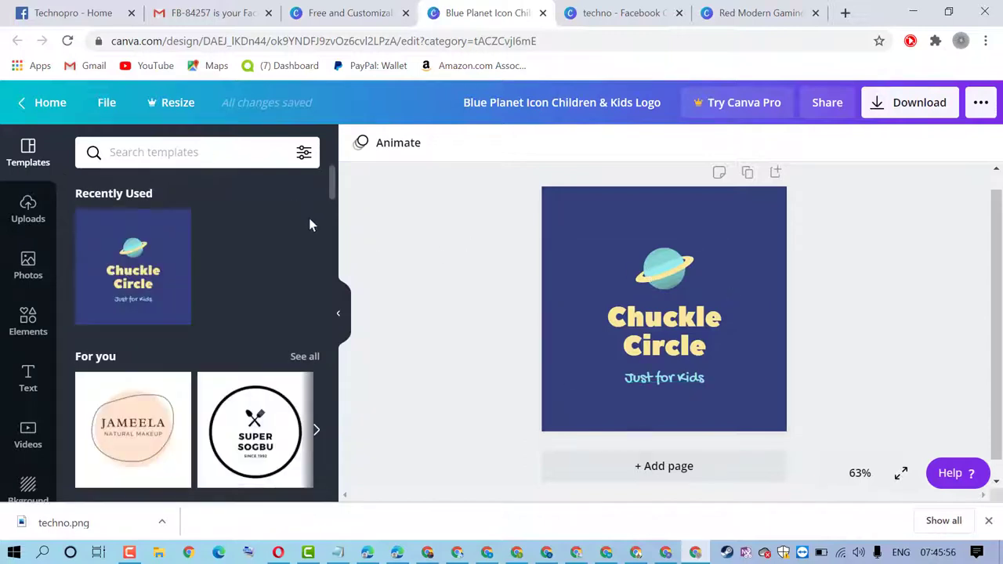
scroll(266, 215, "down", 6)
mouse_move(252, 285)
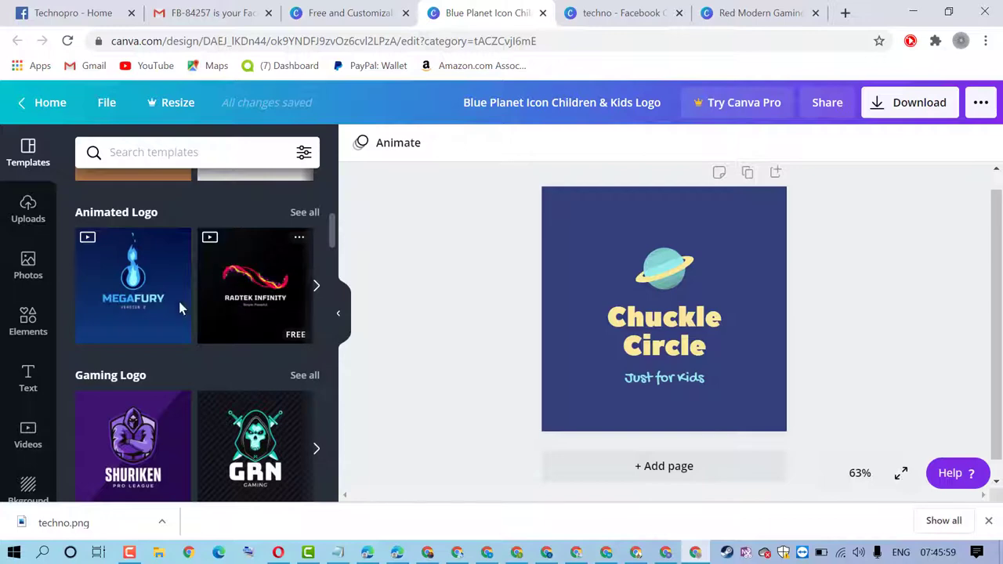
scroll(218, 286, "down", 3)
scroll(218, 282, "down", 2)
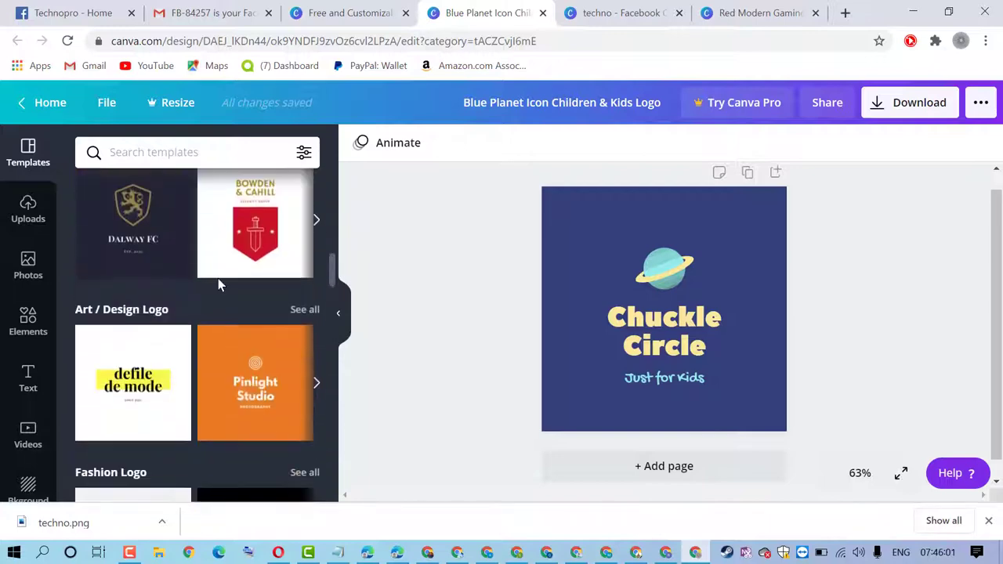
scroll(218, 274, "up", 4)
scroll(189, 275, "up", 1)
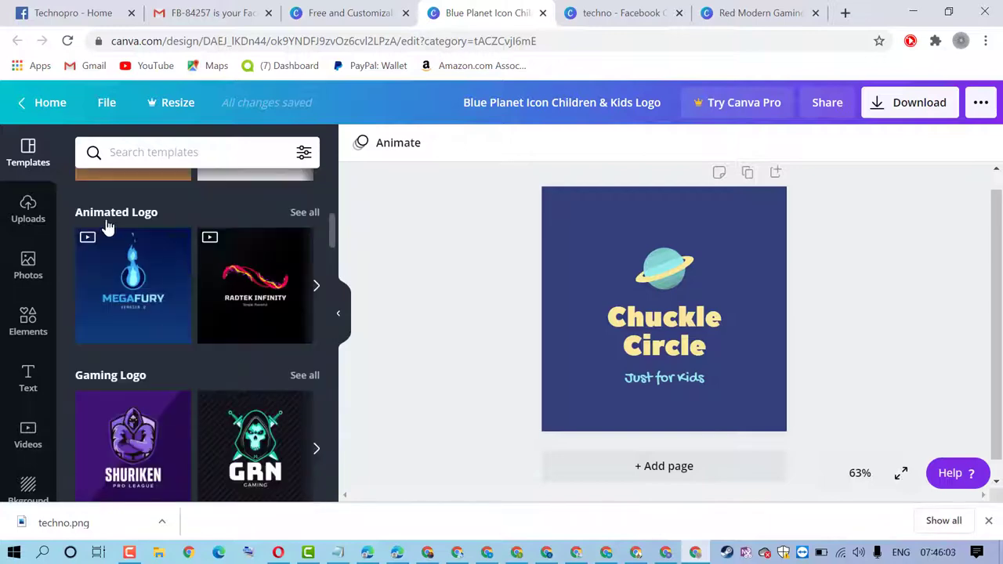
left_click(239, 283)
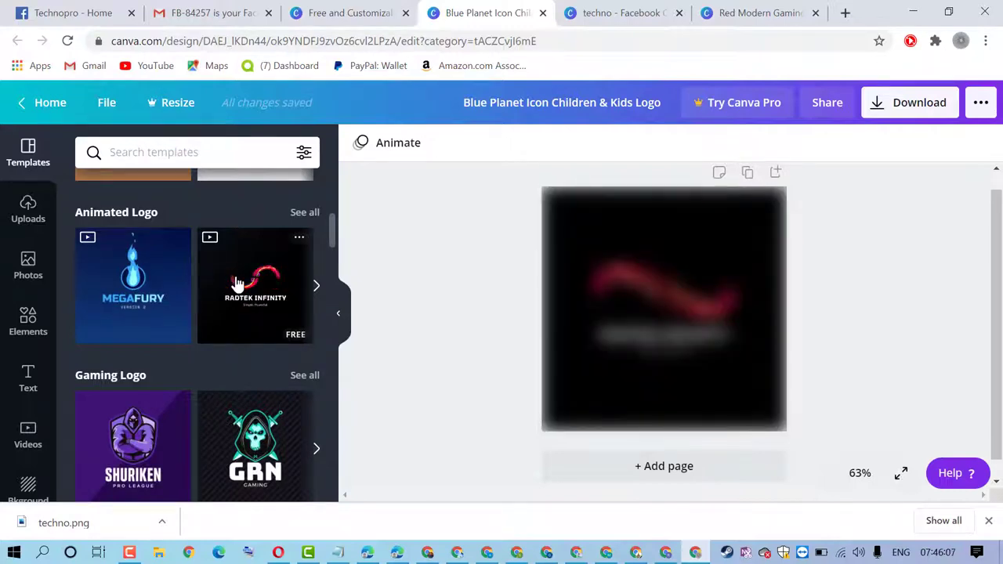
Select the TECHNO logo group and look through the ••• publish and sharing options
left_click(644, 335)
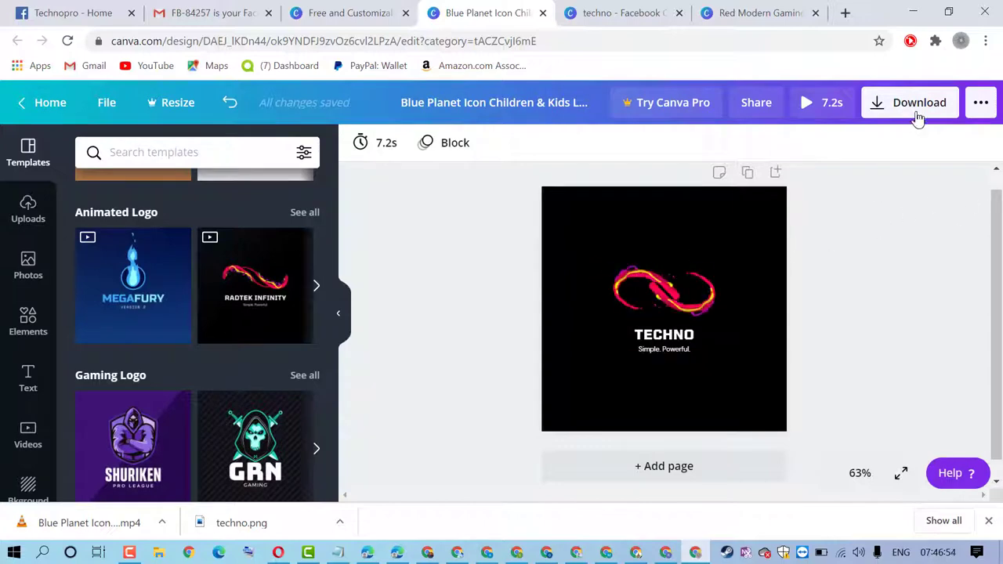
left_click(980, 103)
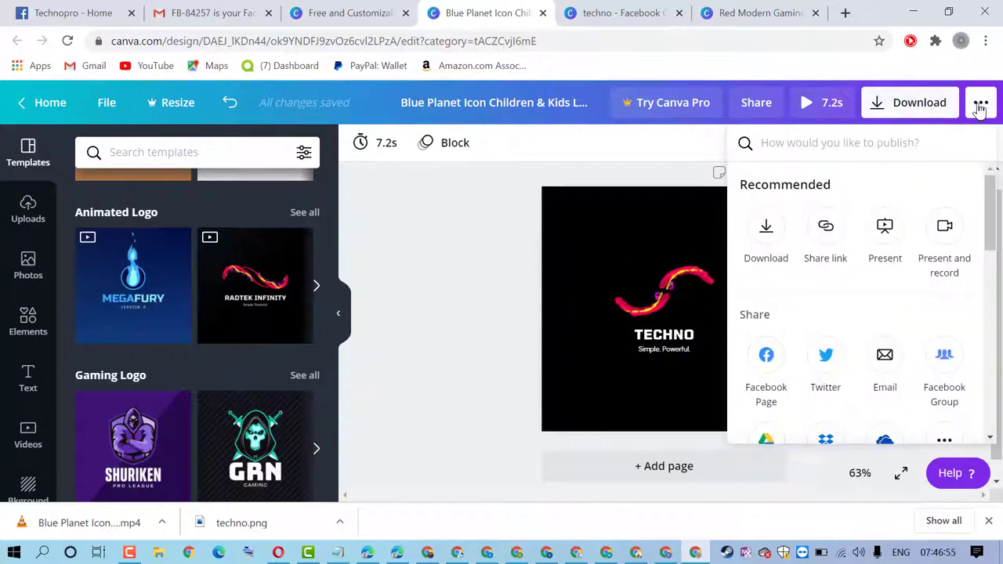
scroll(918, 313, "down", 2)
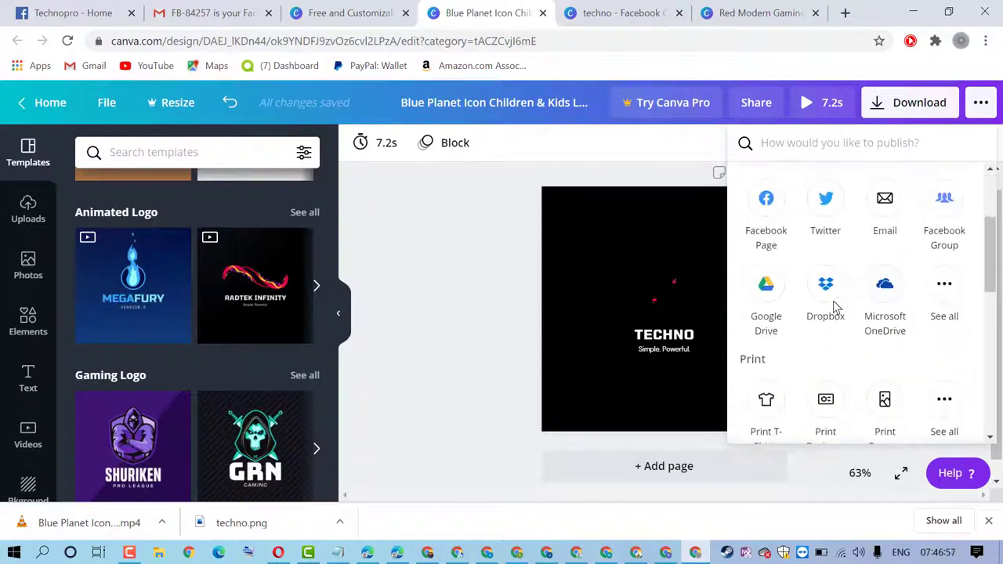
scroll(830, 310, "up", 2)
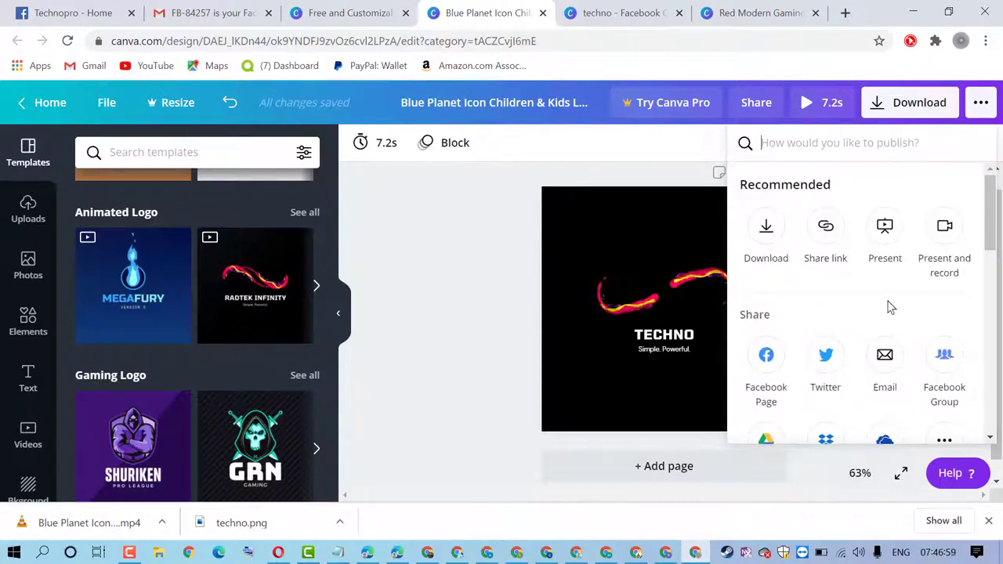
scroll(889, 307, "down", 3)
scroll(895, 365, "down", 2)
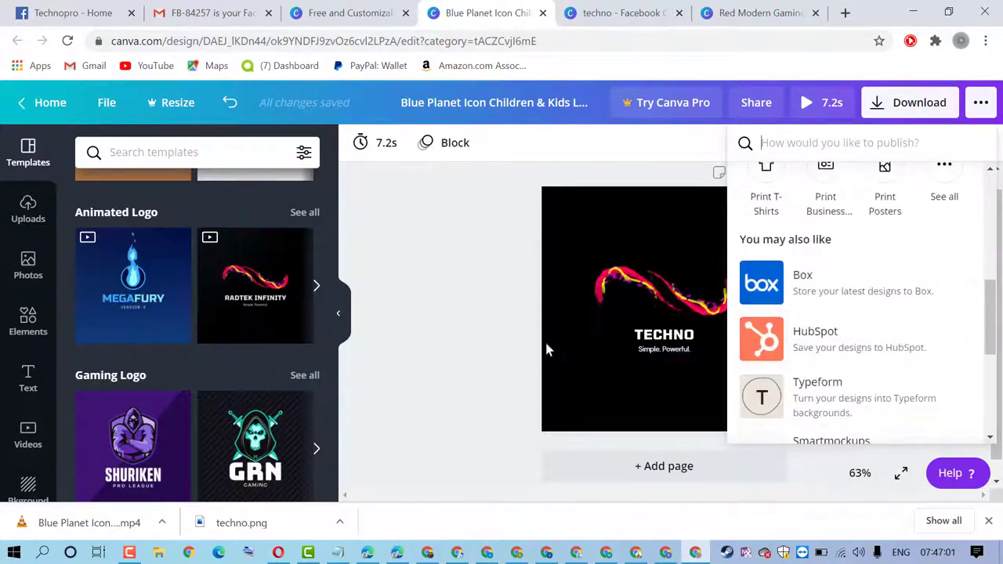
Download the TECHNO logo as a PNG image instead of the suggested MP4 Video
left_click(459, 246)
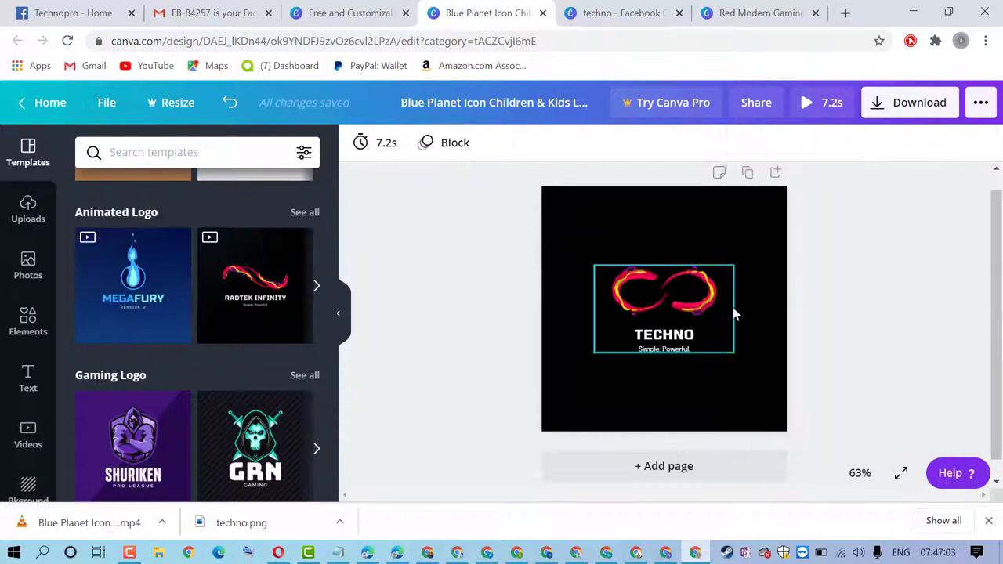
left_click(917, 106)
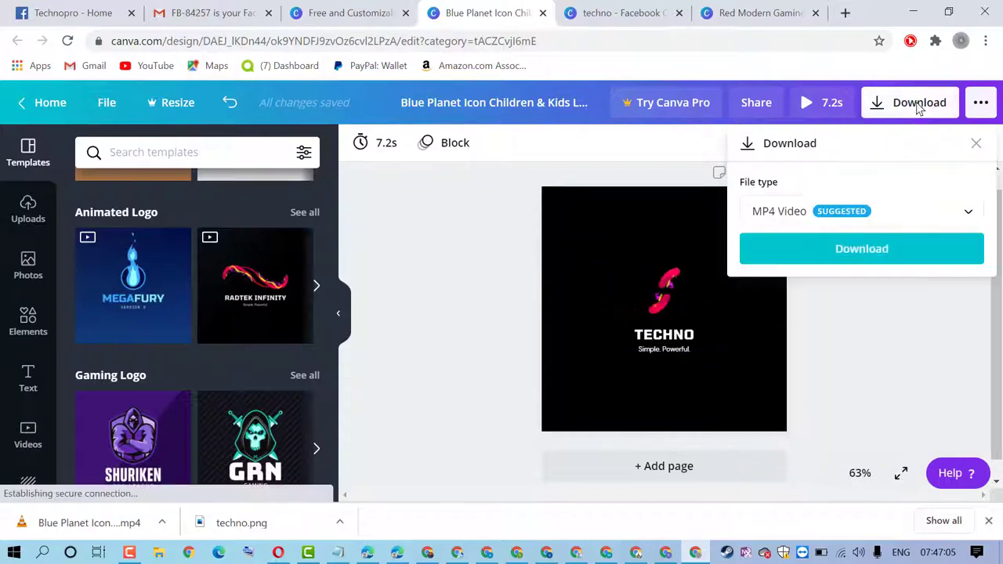
left_click(928, 221)
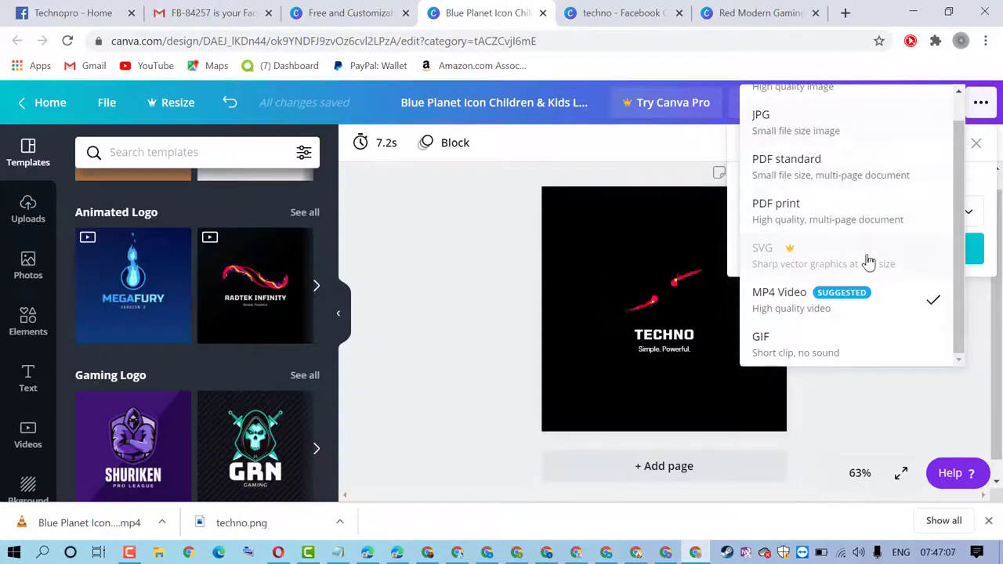
scroll(868, 261, "up", 2)
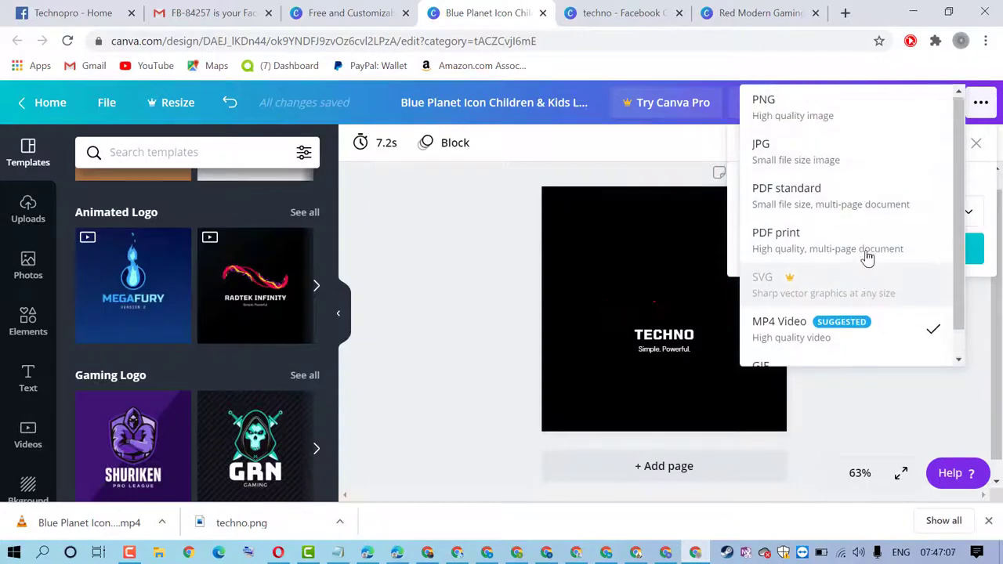
left_click(830, 116)
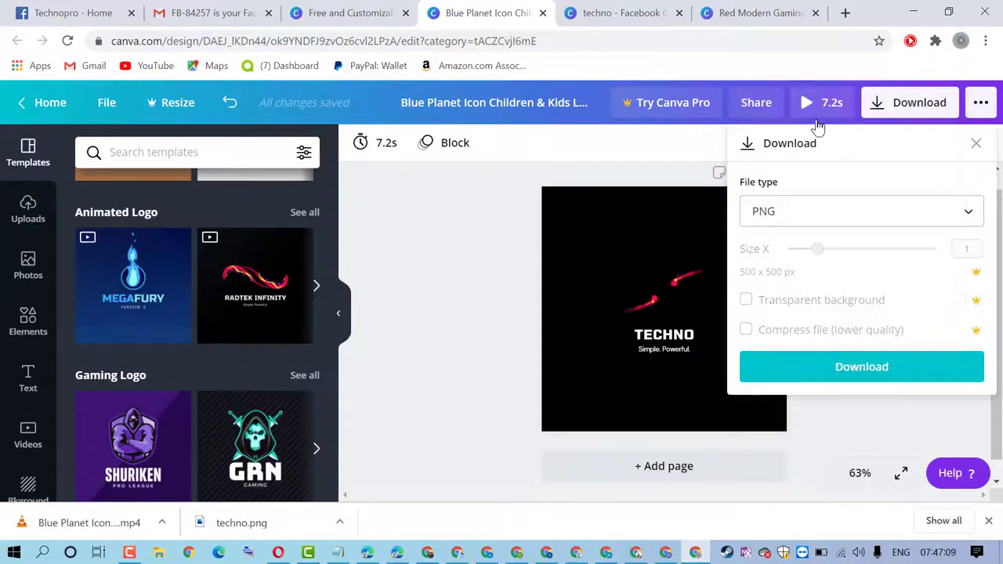
left_click(863, 369)
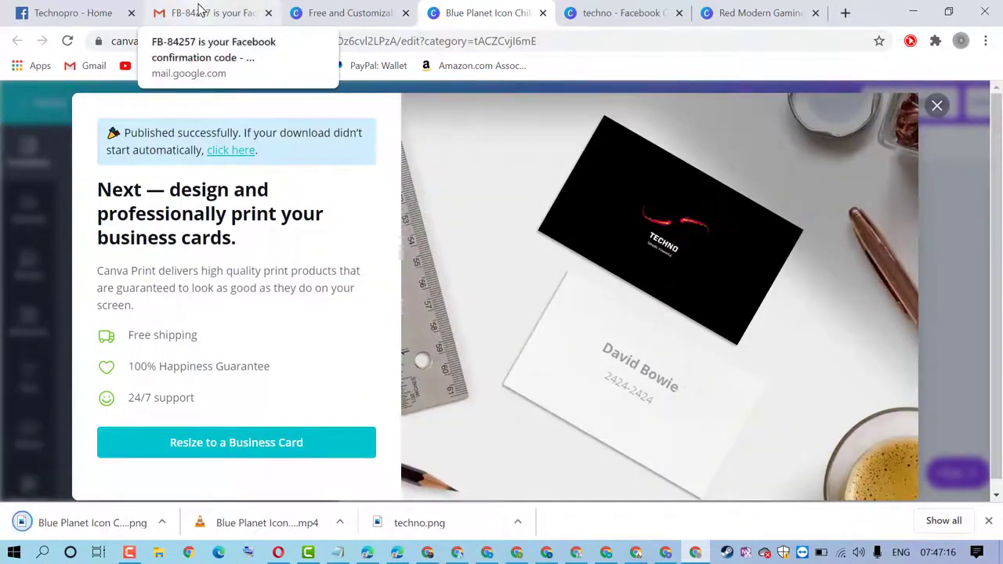
On the Technopro page, try repositioning the profile thumbnail, discard it, and reopen profile picture options
left_click(21, 11)
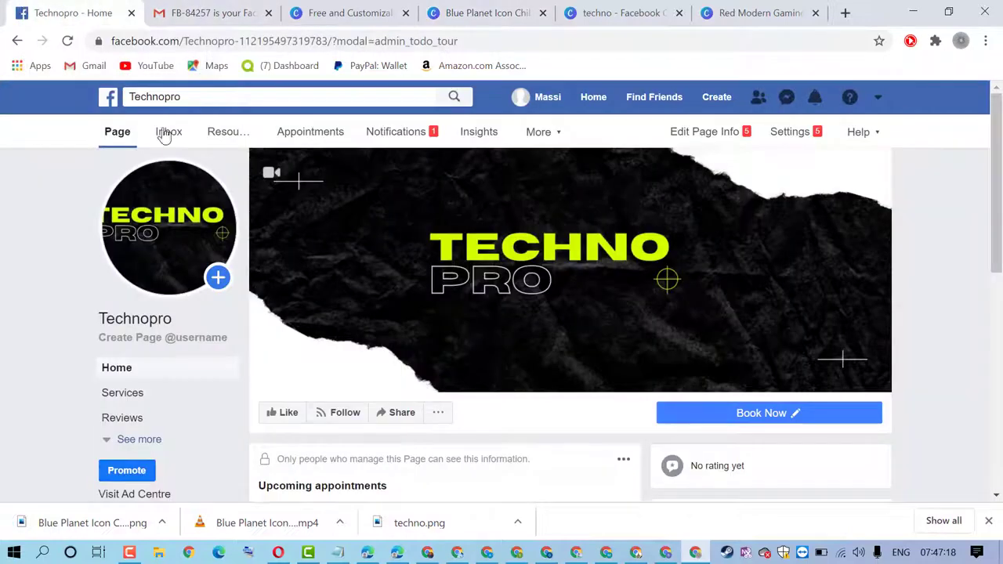
left_click(169, 268)
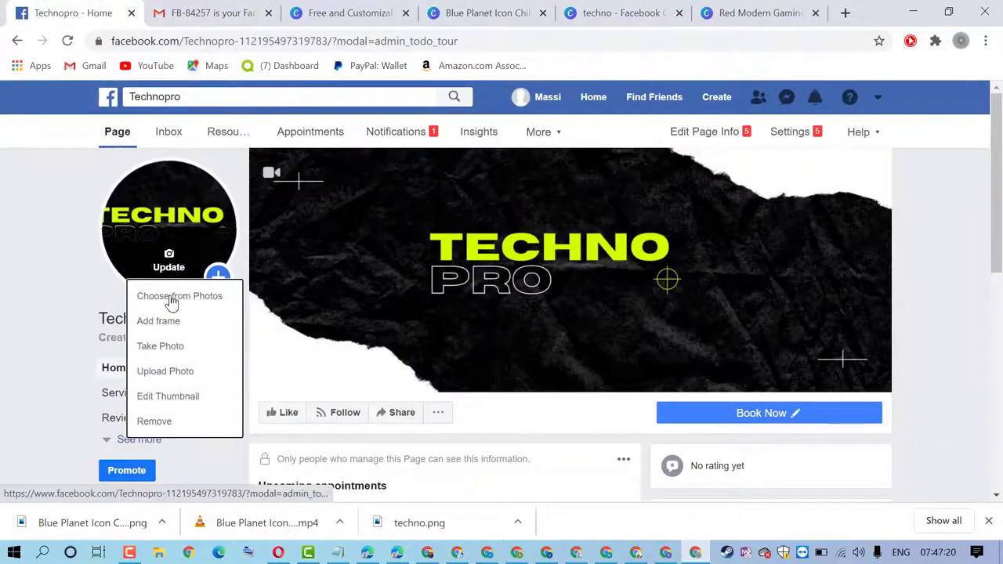
left_click(183, 405)
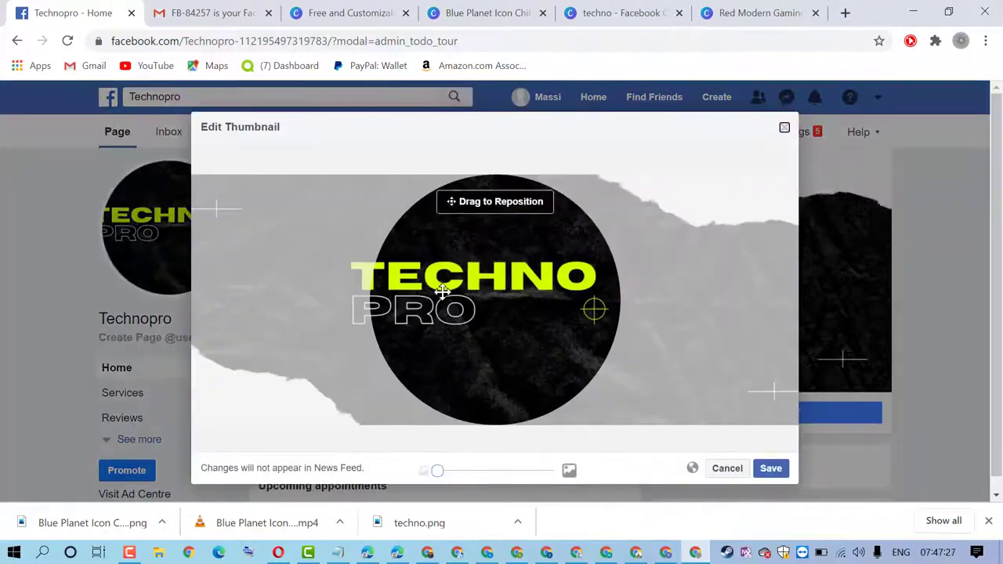
left_click_drag(443, 291, 456, 315)
left_click_drag(764, 335, 584, 358)
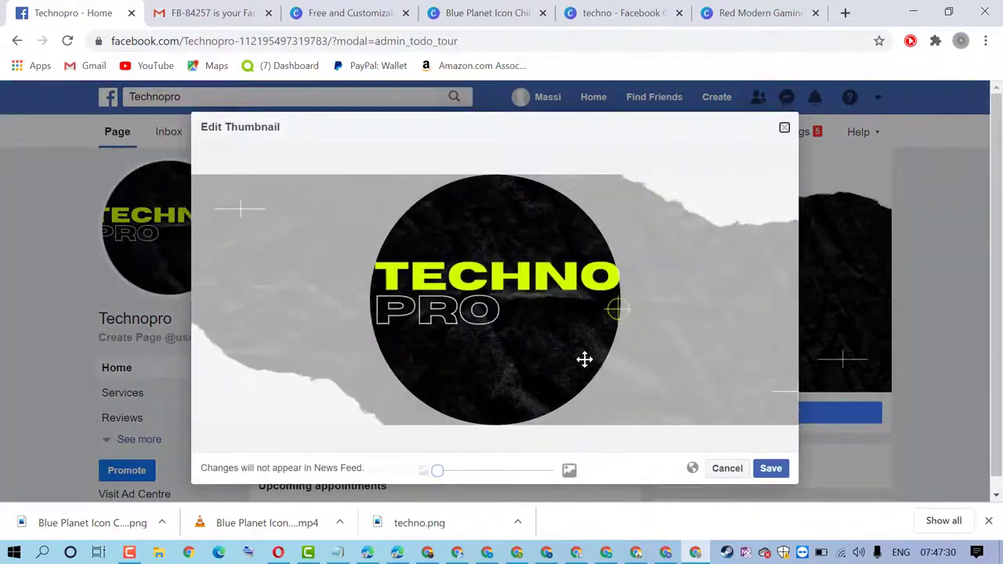
left_click(726, 469)
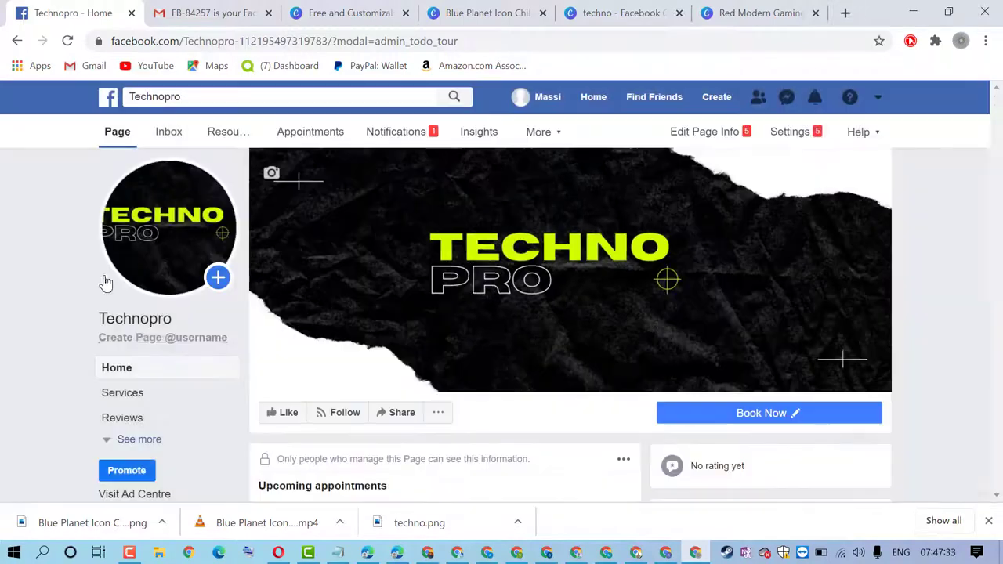
left_click(177, 272)
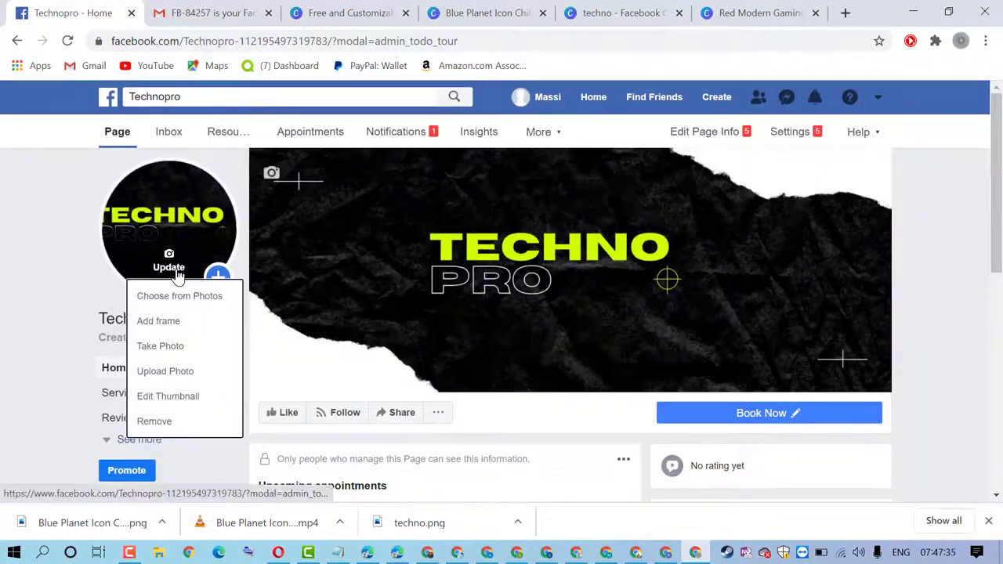
Upload the downloaded TECHNO logo as the profile picture, shift it higher in the circle, and save
left_click(166, 374)
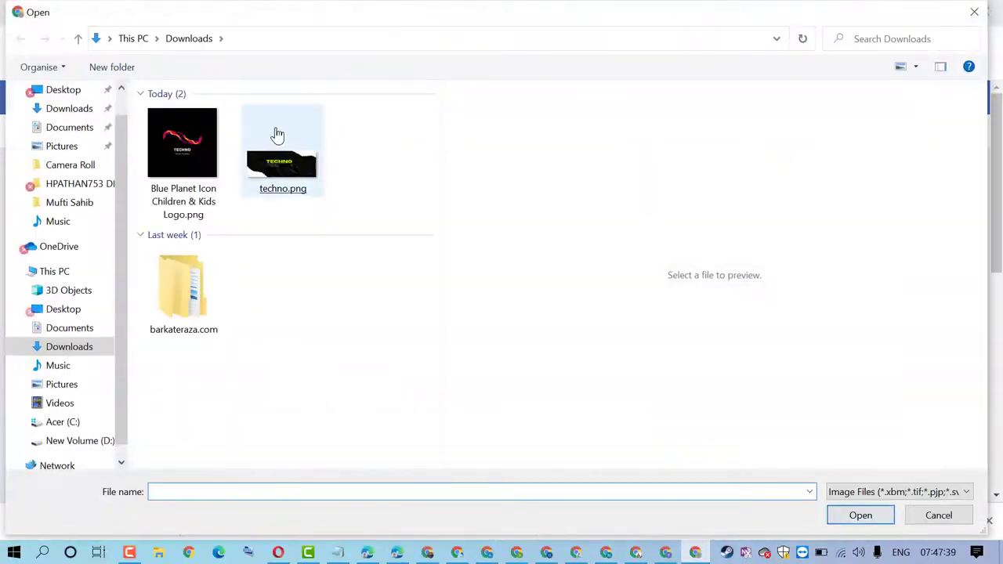
double_click(186, 151)
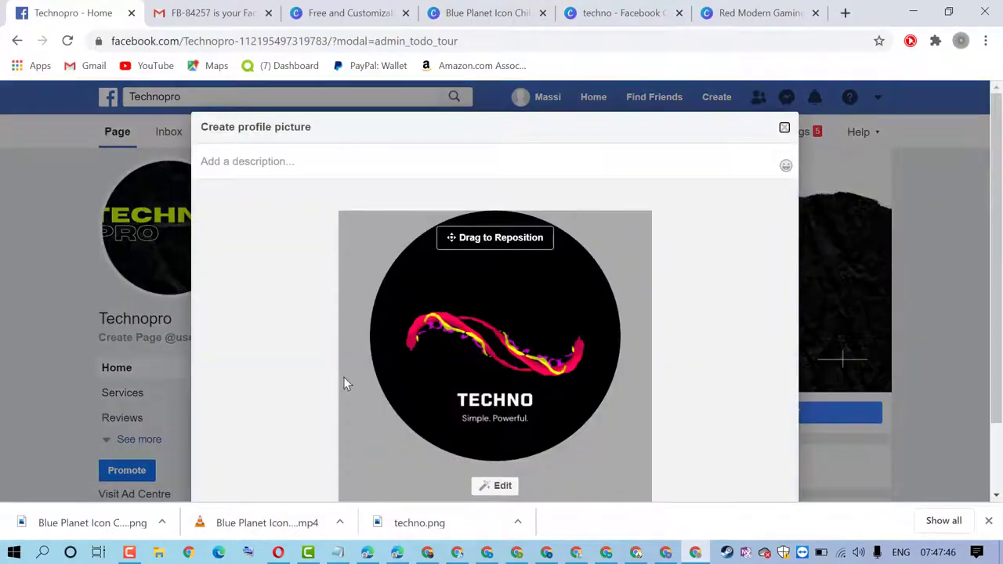
left_click_drag(512, 376, 553, 281)
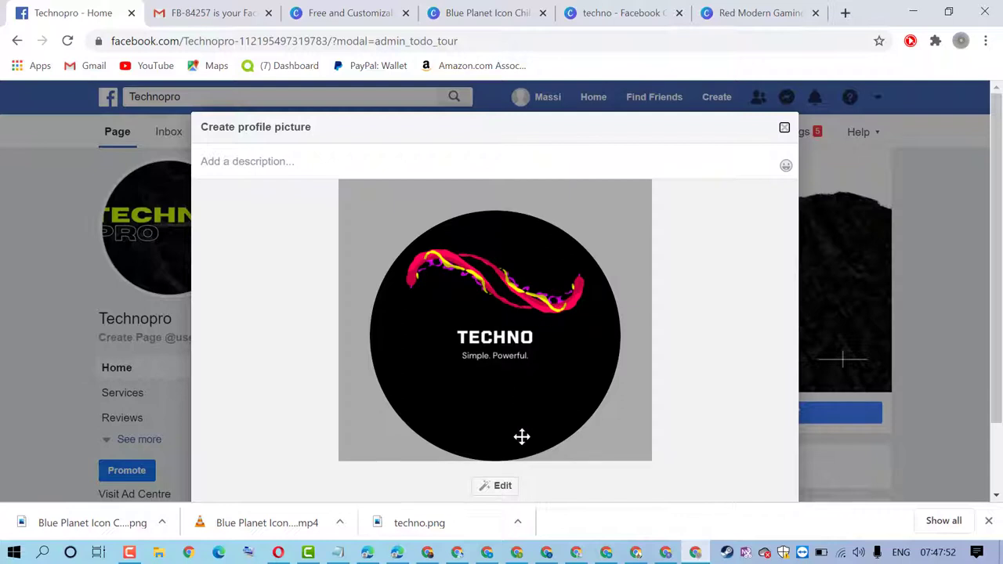
left_click(988, 520)
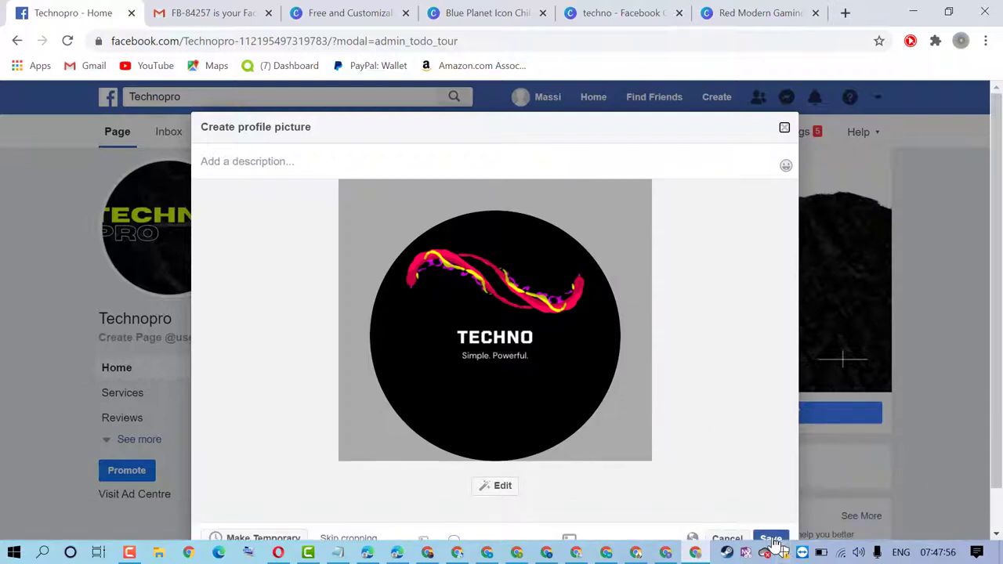
left_click(770, 539)
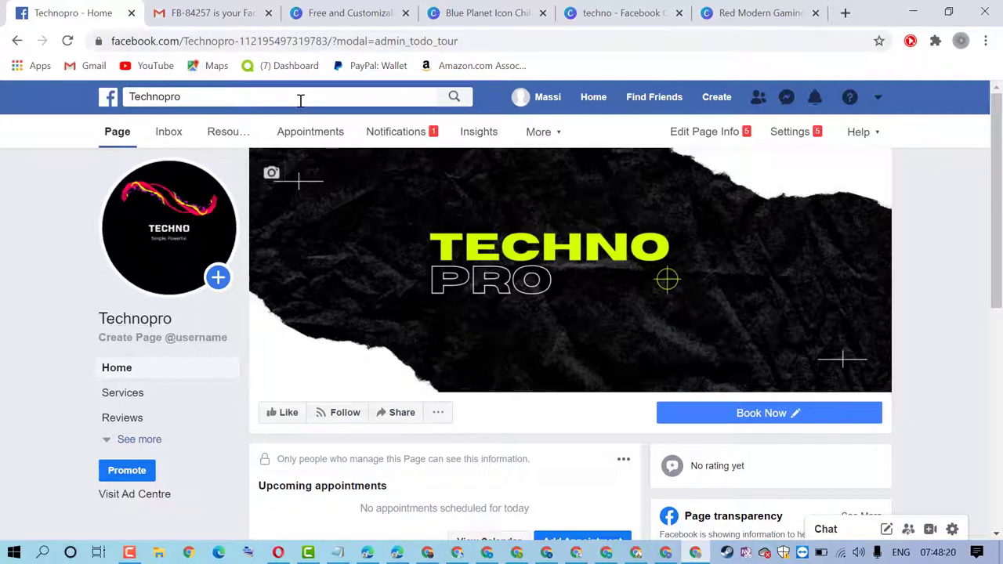
left_click_drag(178, 319, 108, 319)
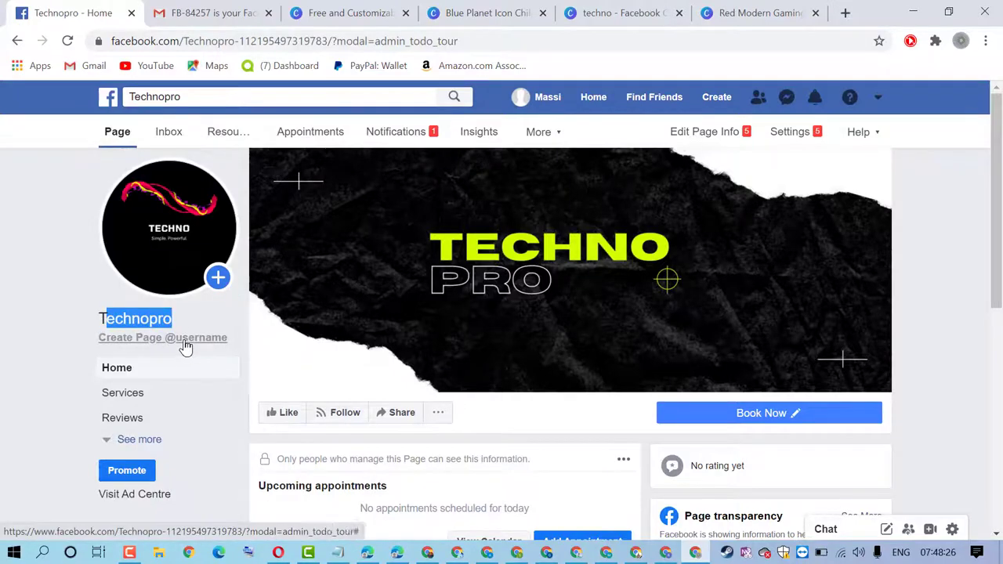
left_click(184, 343)
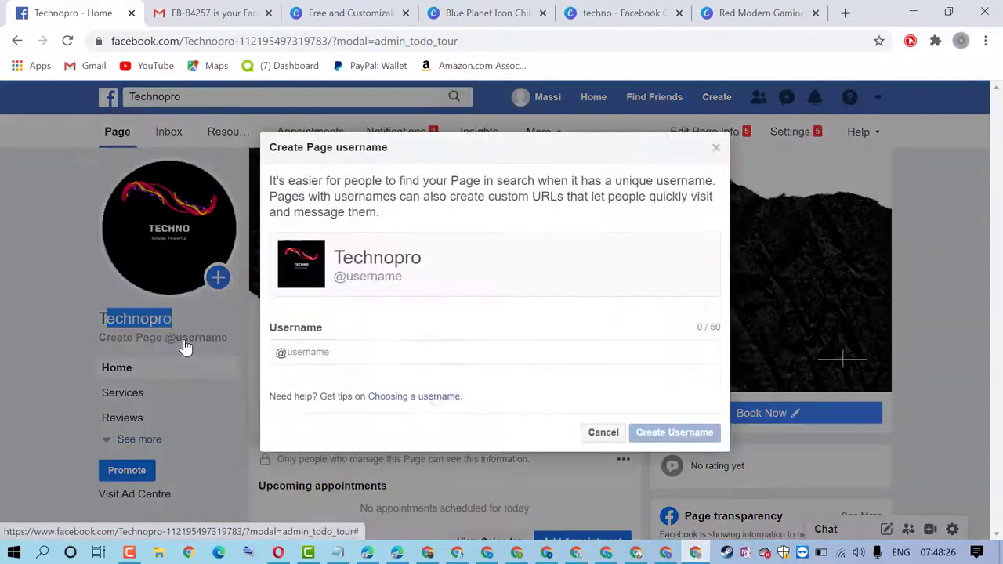
right_click(306, 356)
left_click(356, 208)
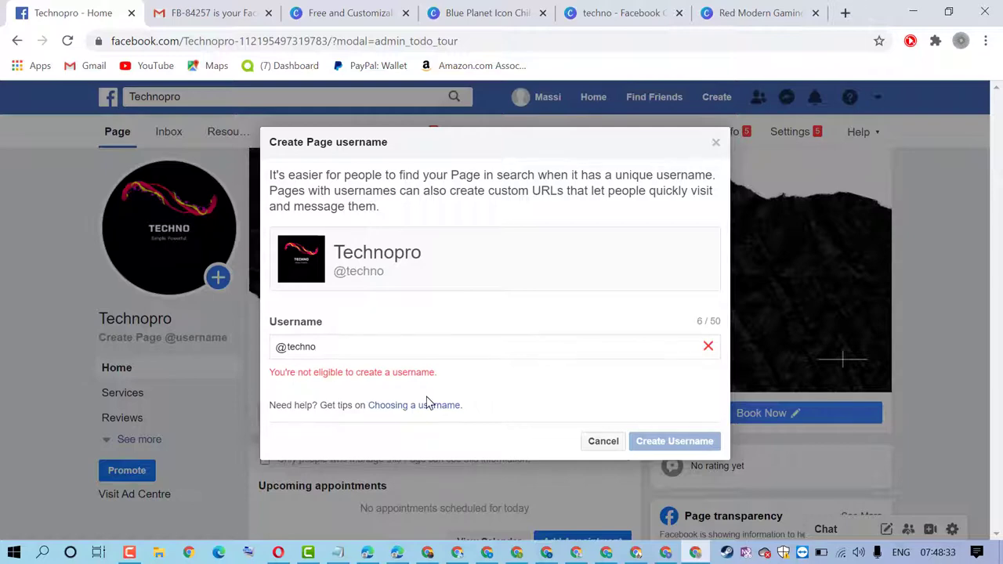
type("pro")
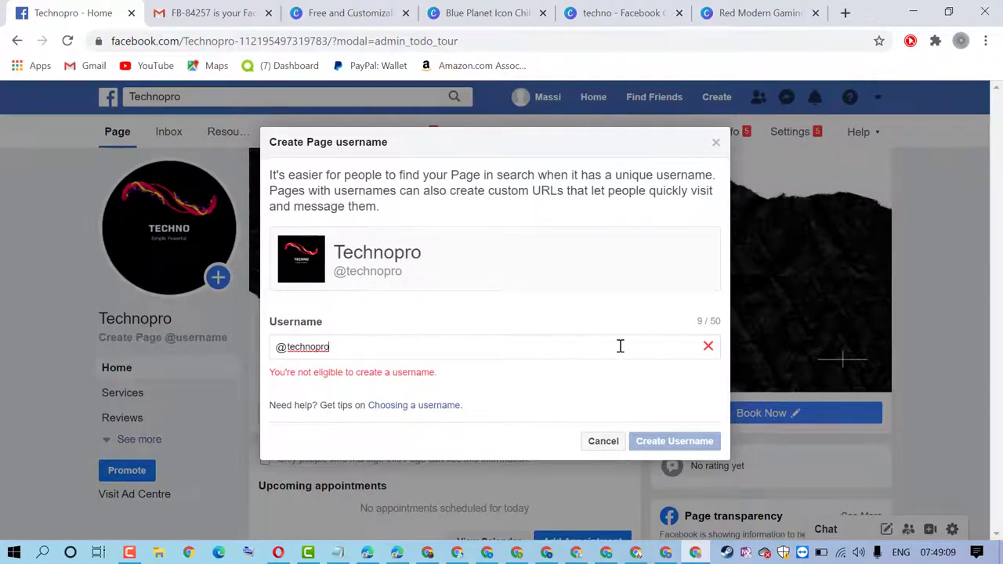
left_click(603, 443)
Scroll the Technopro page and expand the sidebar's See more to show Shop, Offers and Photos
scroll(266, 310, "down", 6)
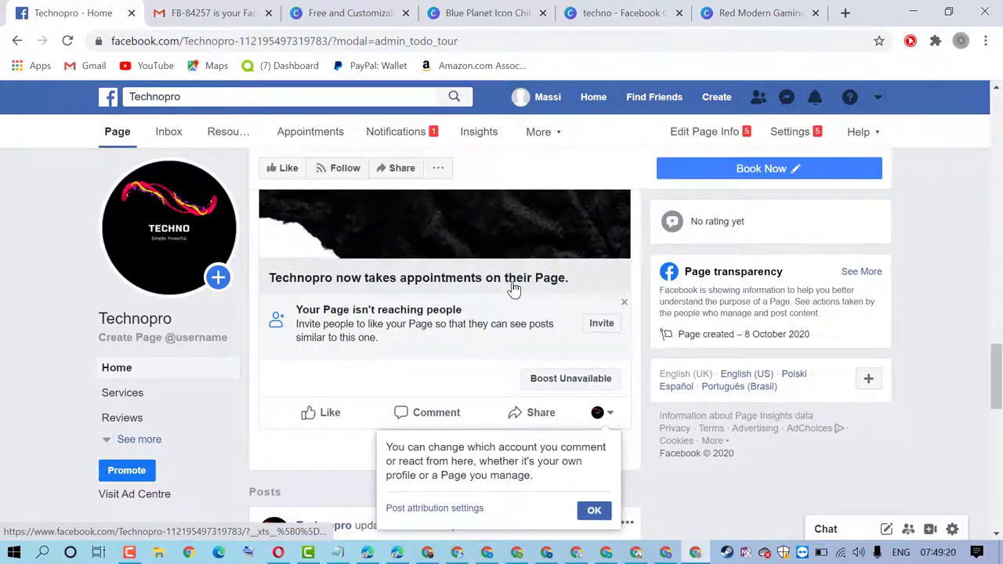
scroll(513, 288, "up", 10)
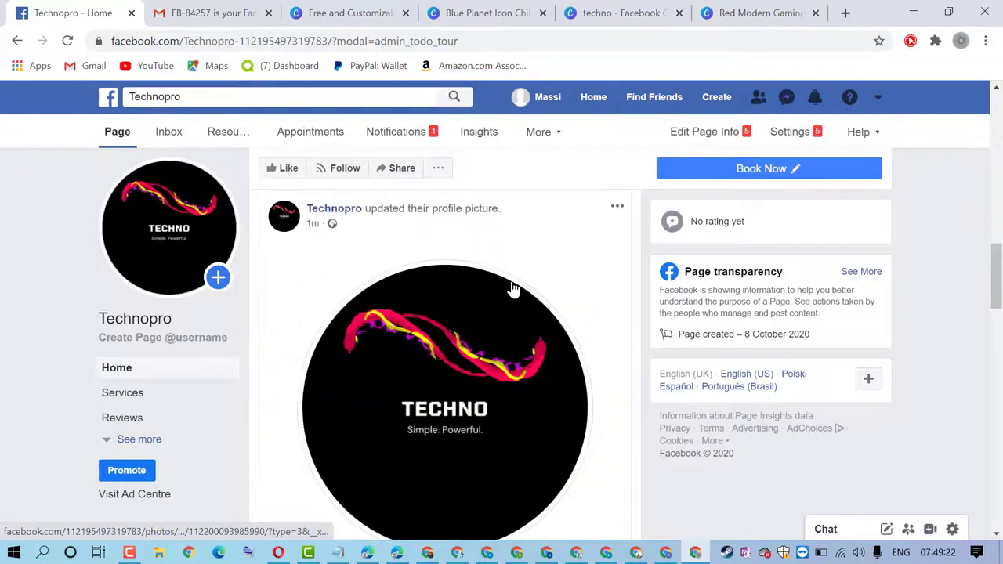
scroll(513, 289, "down", 4)
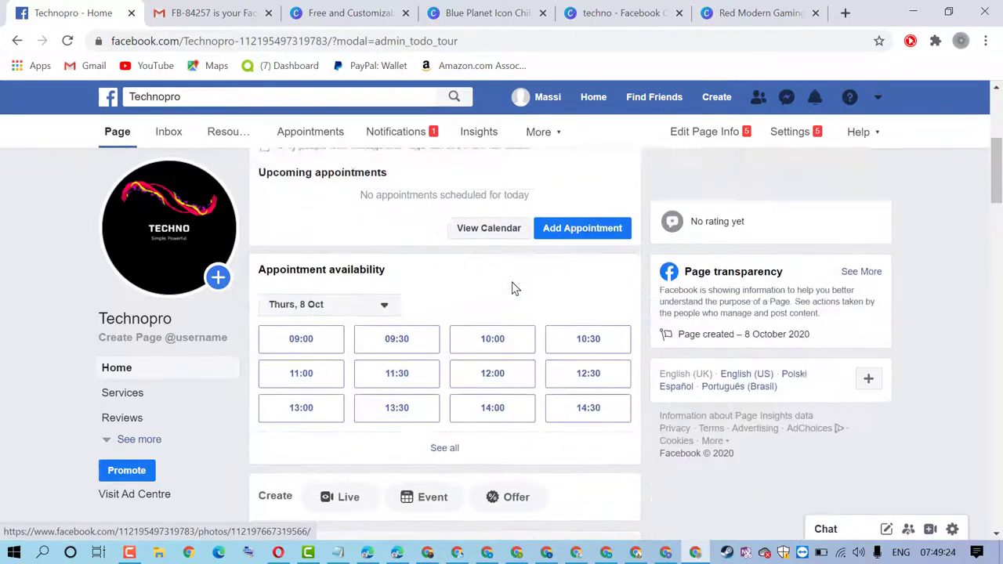
scroll(513, 288, "up", 4)
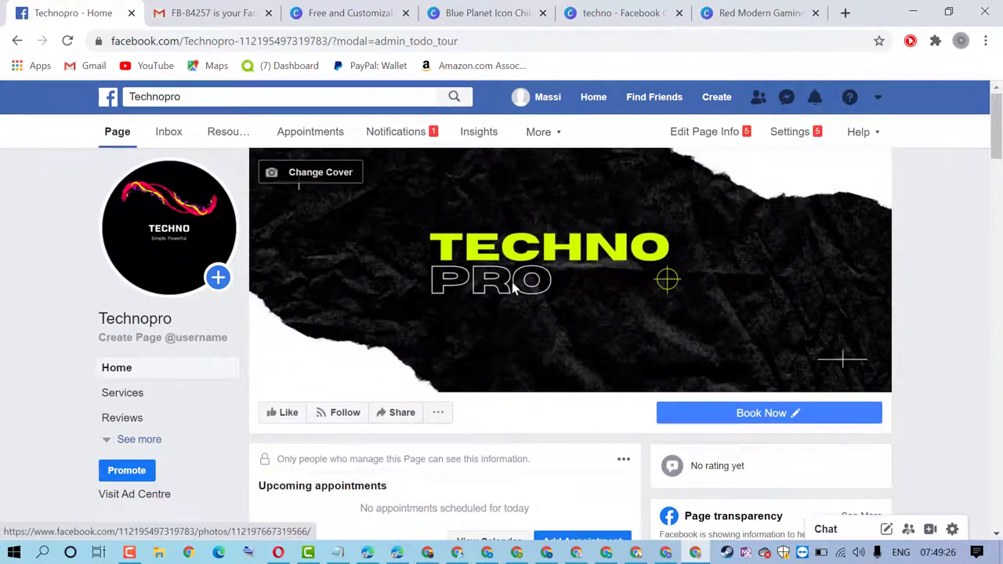
scroll(513, 288, "down", 3)
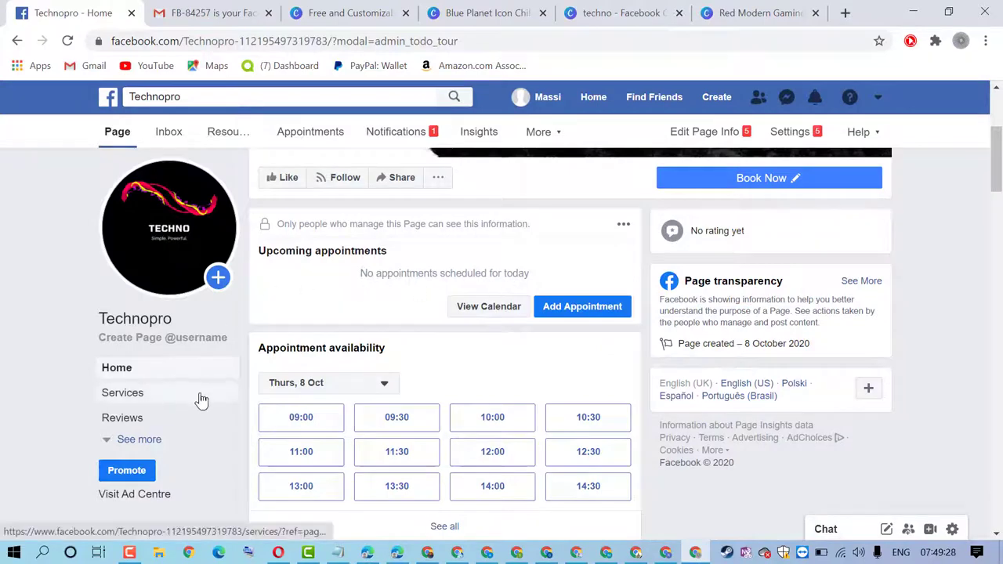
left_click(146, 442)
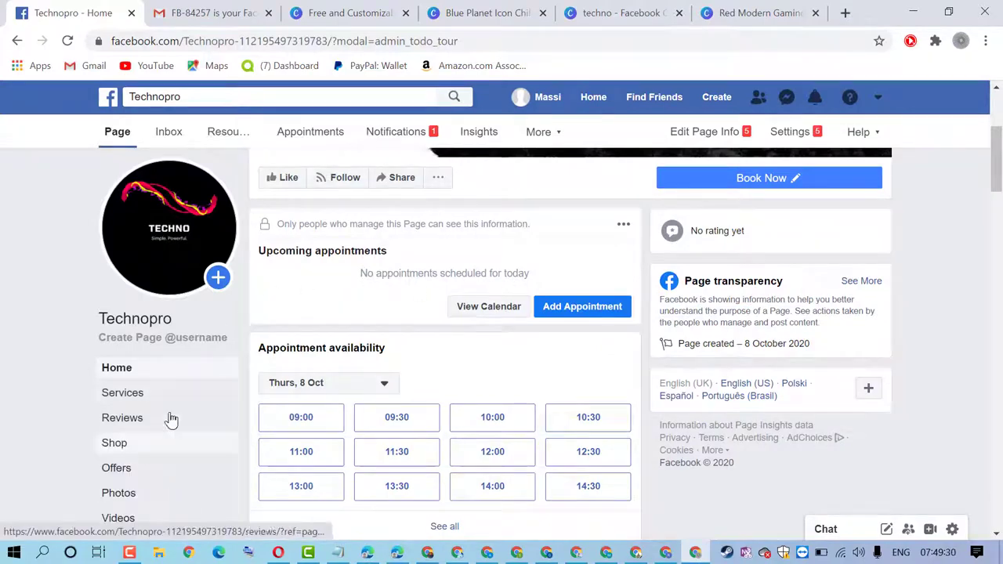
Scroll through the revealed sections and bring up the More list of additional page tools
scroll(184, 391, "down", 2)
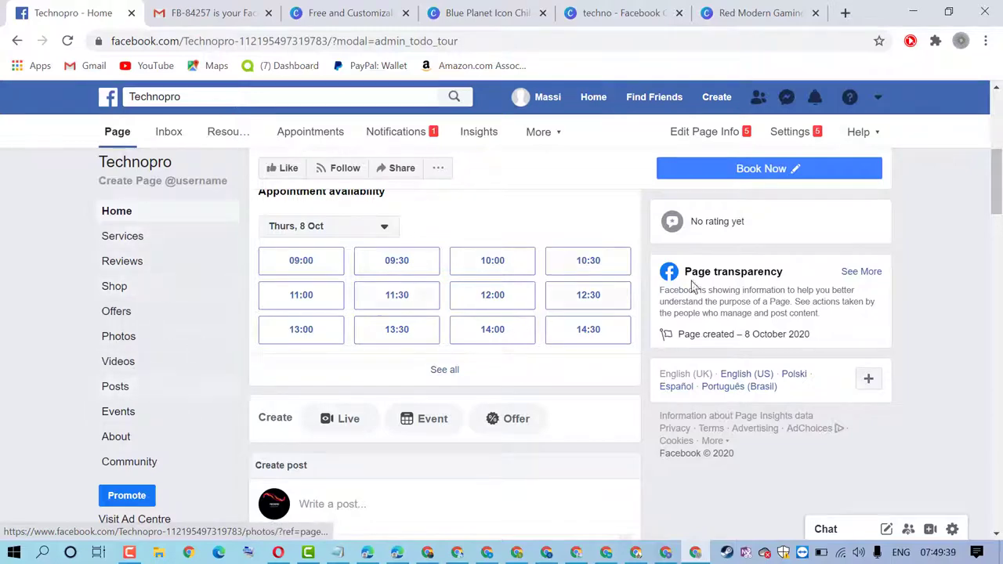
scroll(159, 284, "down", 6)
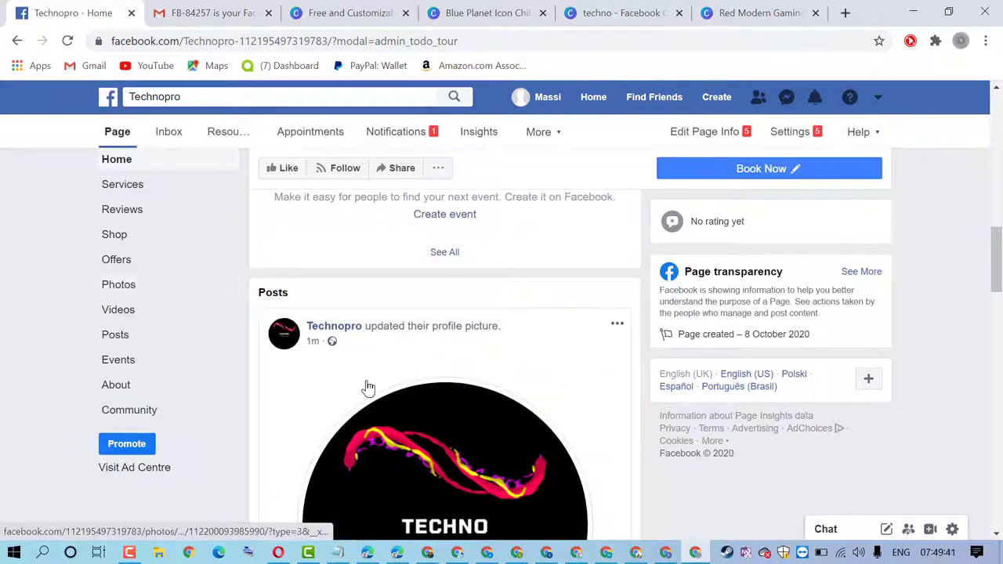
scroll(365, 384, "up", 10)
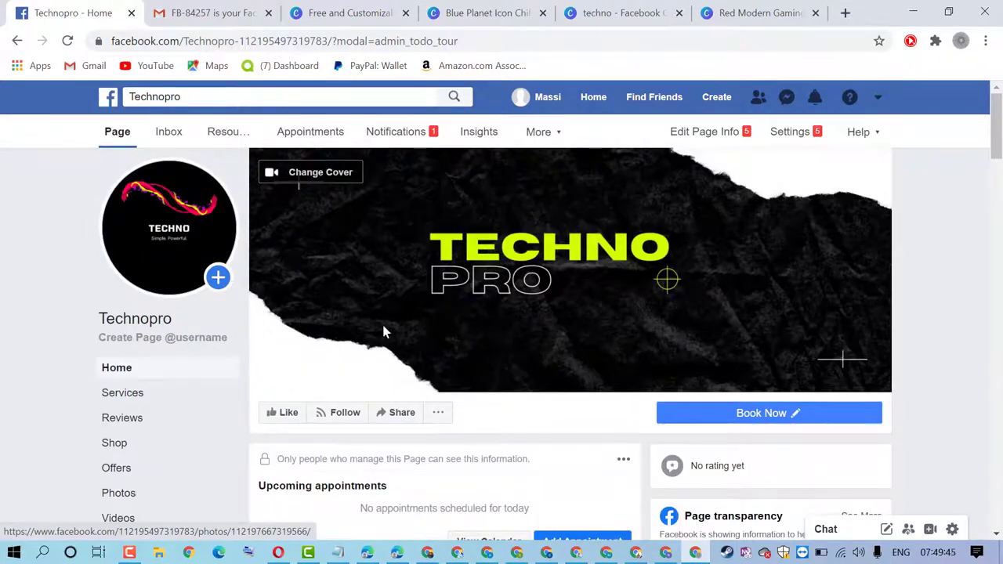
scroll(191, 365, "down", 4)
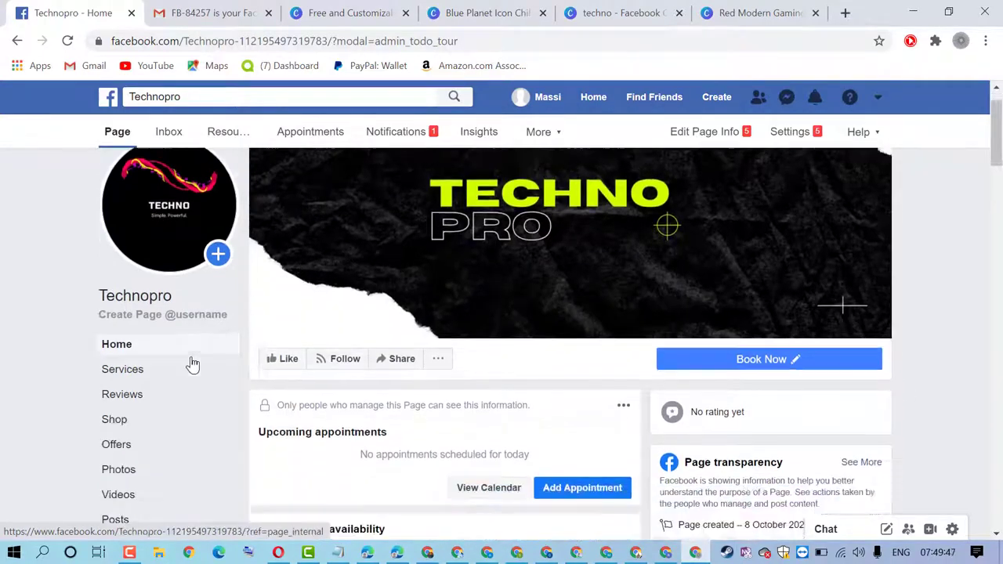
scroll(193, 364, "down", 2)
scroll(192, 364, "up", 6)
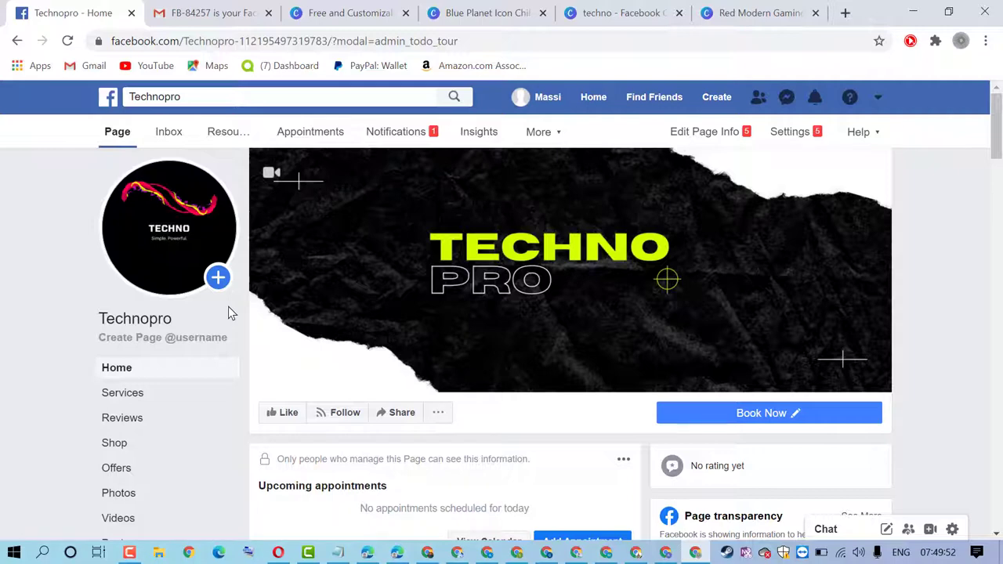
left_click(560, 135)
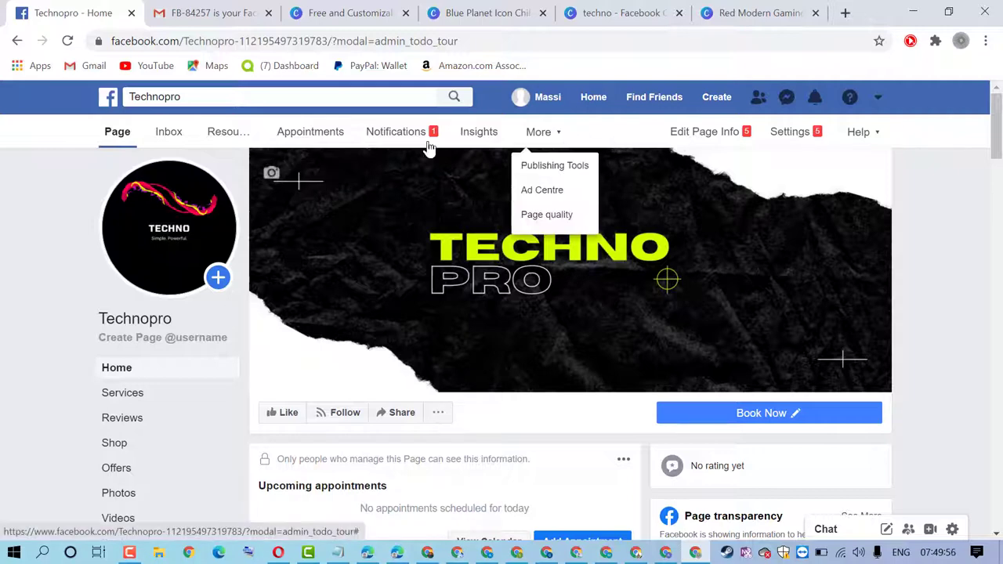
Review the Published posts table under More > Publishing Tools, then go to Edit Page Info
left_click(555, 168)
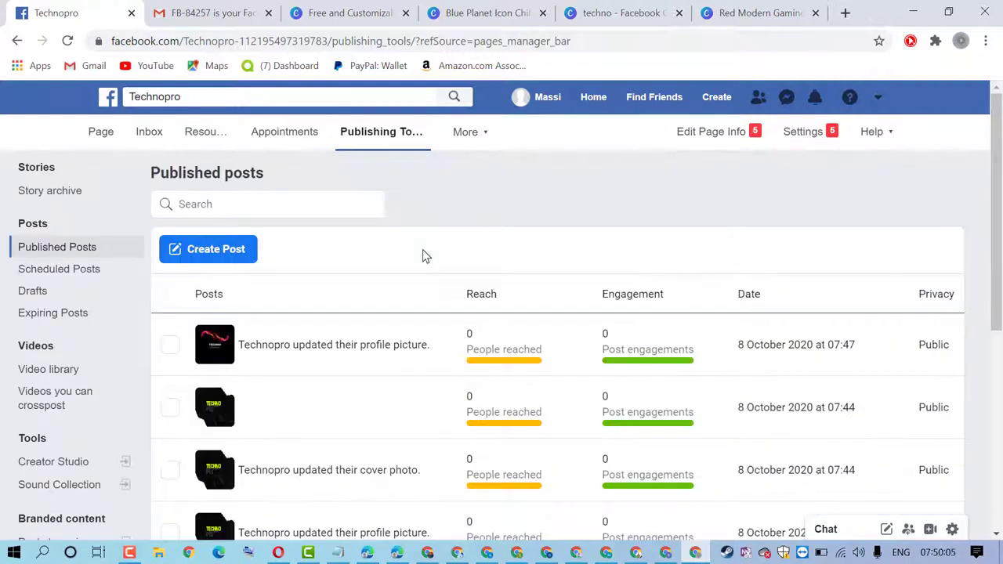
scroll(422, 249, "down", 3)
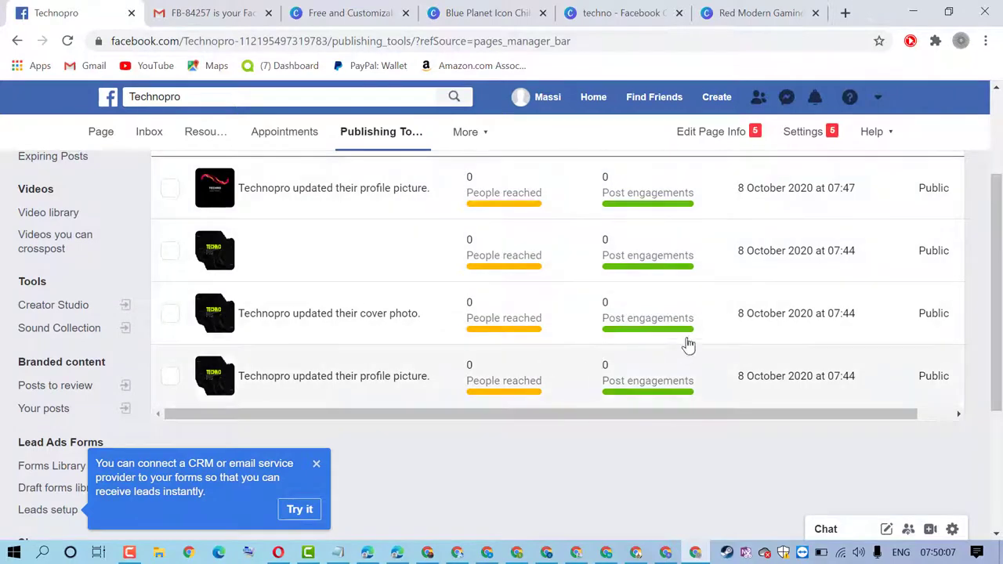
scroll(680, 321, "up", 3)
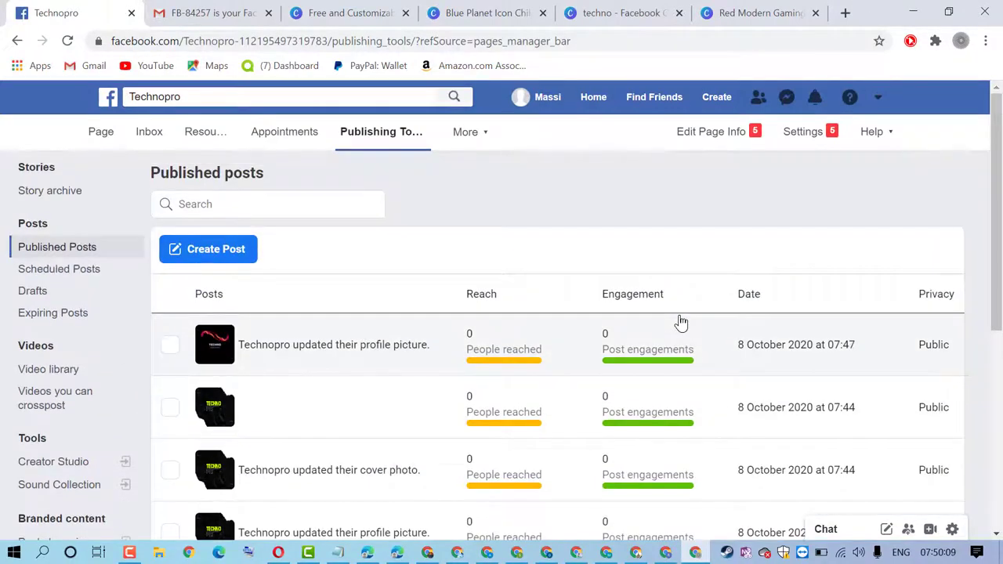
scroll(681, 321, "down", 3)
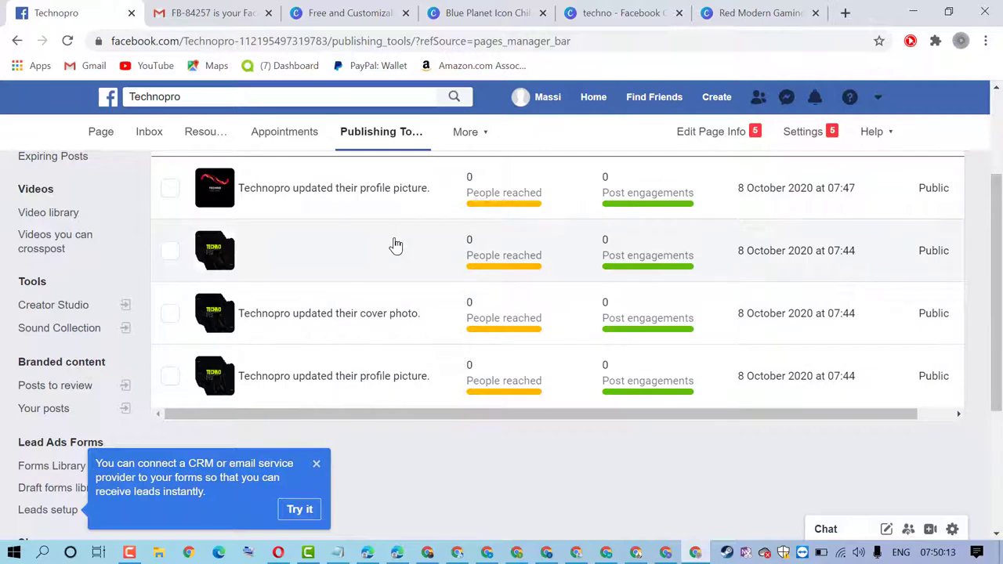
scroll(396, 246, "up", 3)
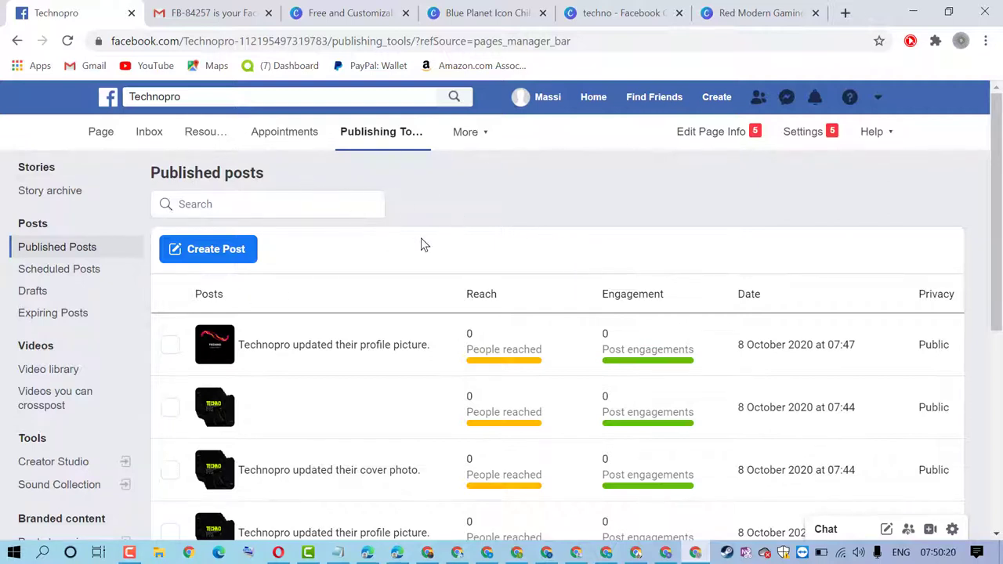
left_click(700, 139)
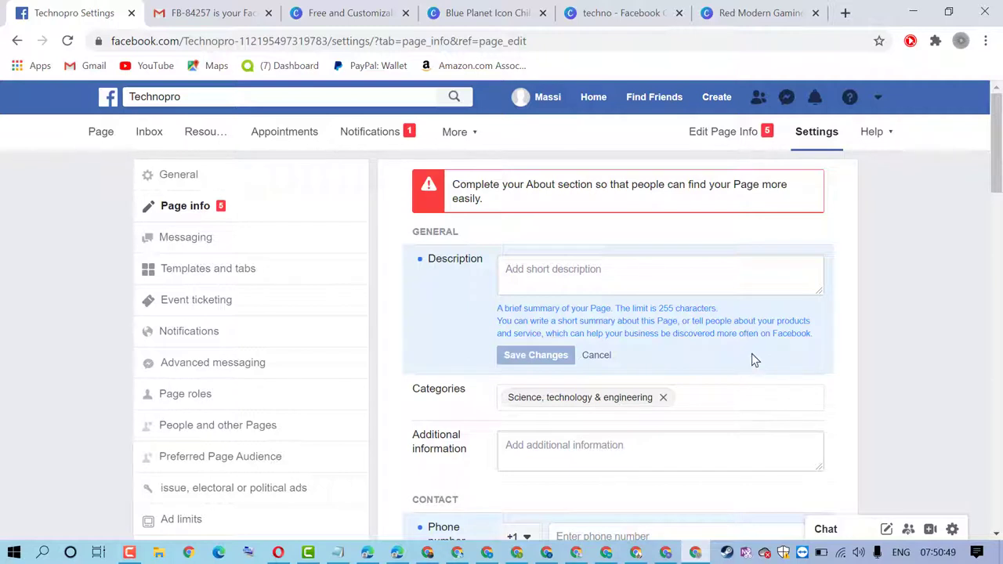
Paste 'techno' as the page Description, save it, and click into the Categories field
right_click(574, 261)
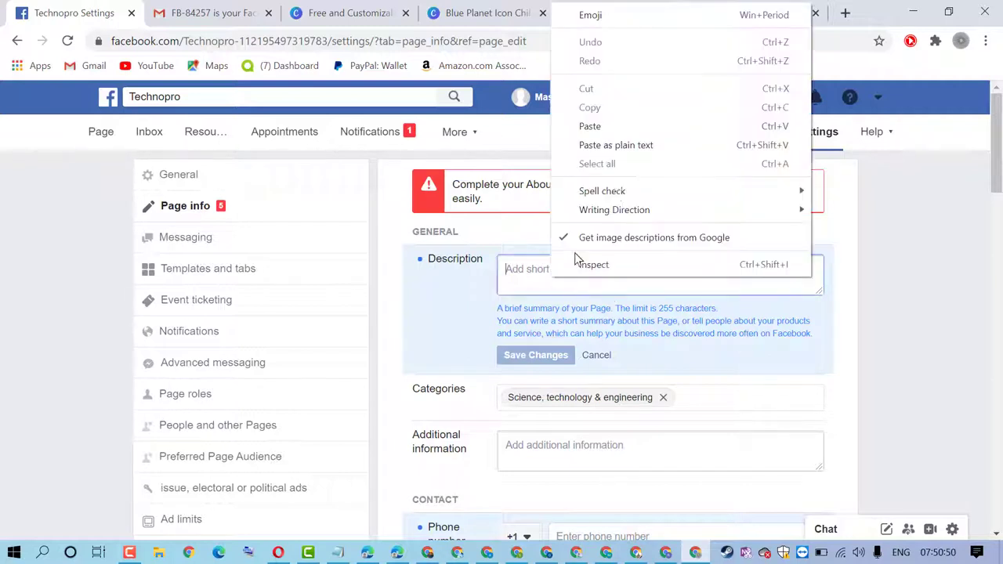
left_click(609, 127)
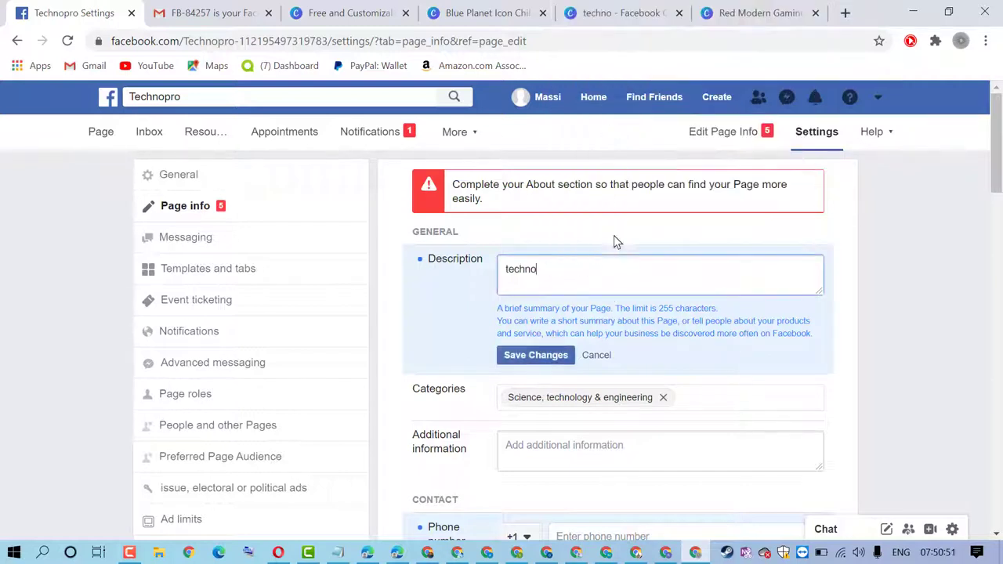
left_click(541, 355)
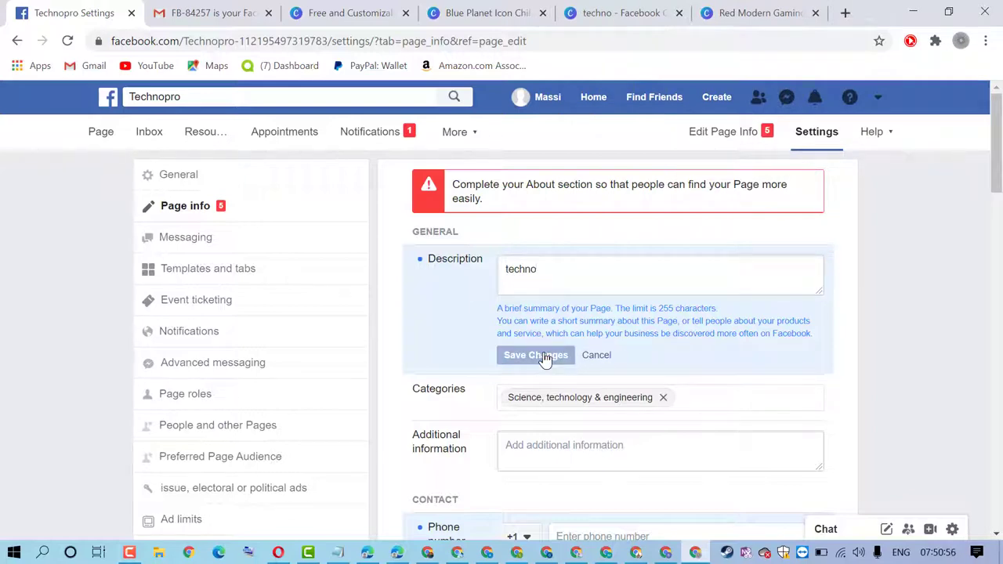
scroll(681, 273, "down", 1)
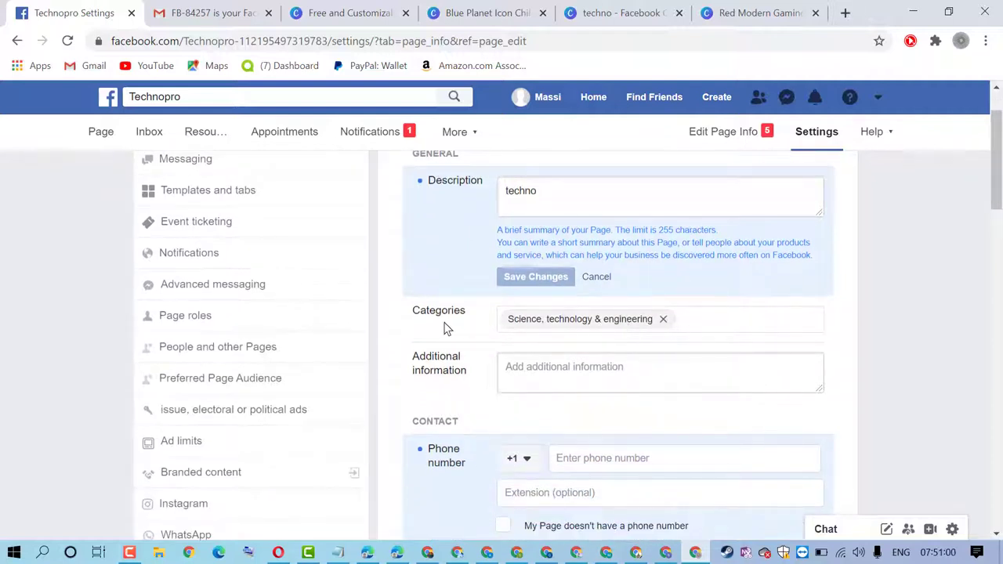
left_click(699, 317)
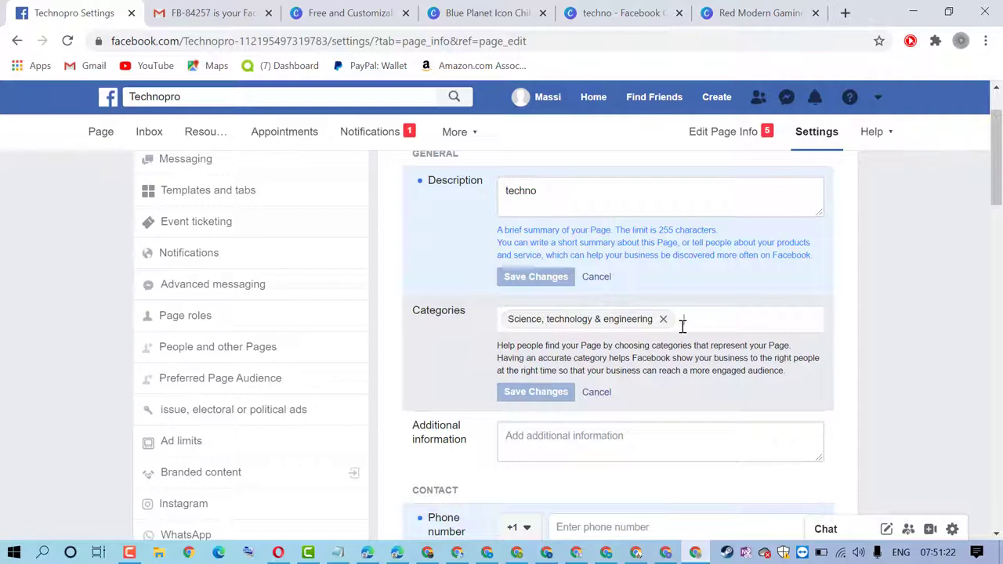
left_click(707, 319)
scroll(610, 320, "down", 2)
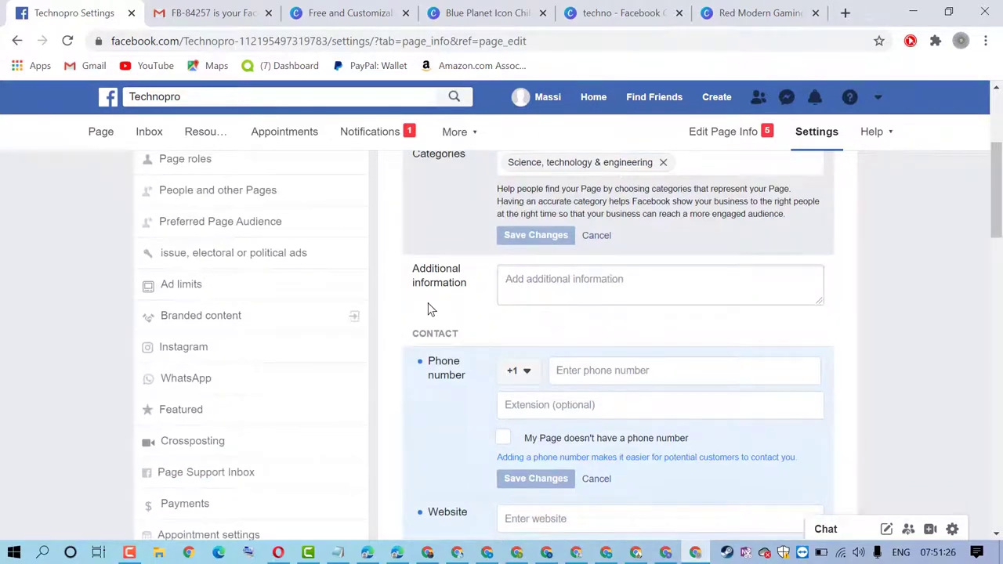
left_click(568, 288)
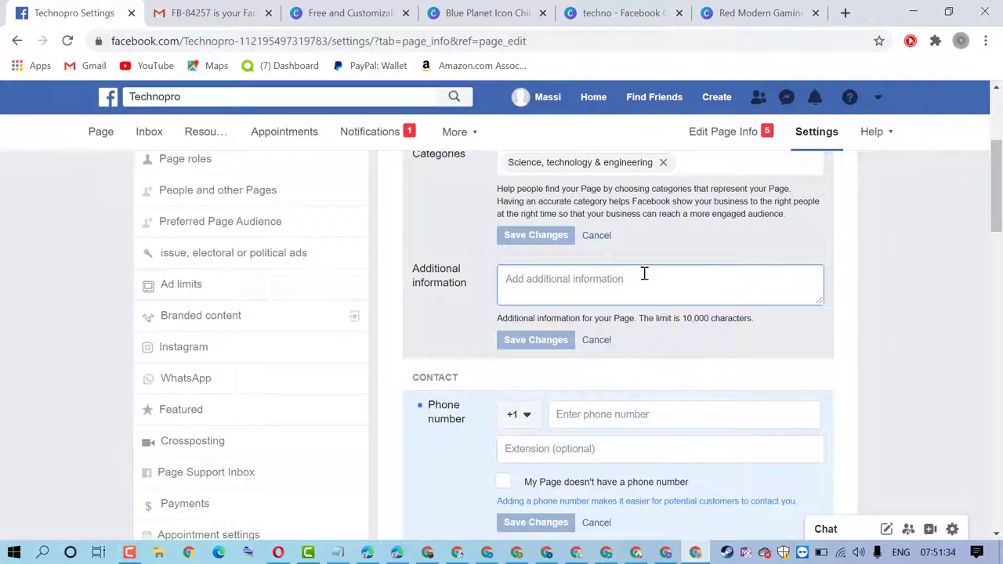
scroll(764, 267, "up", 3)
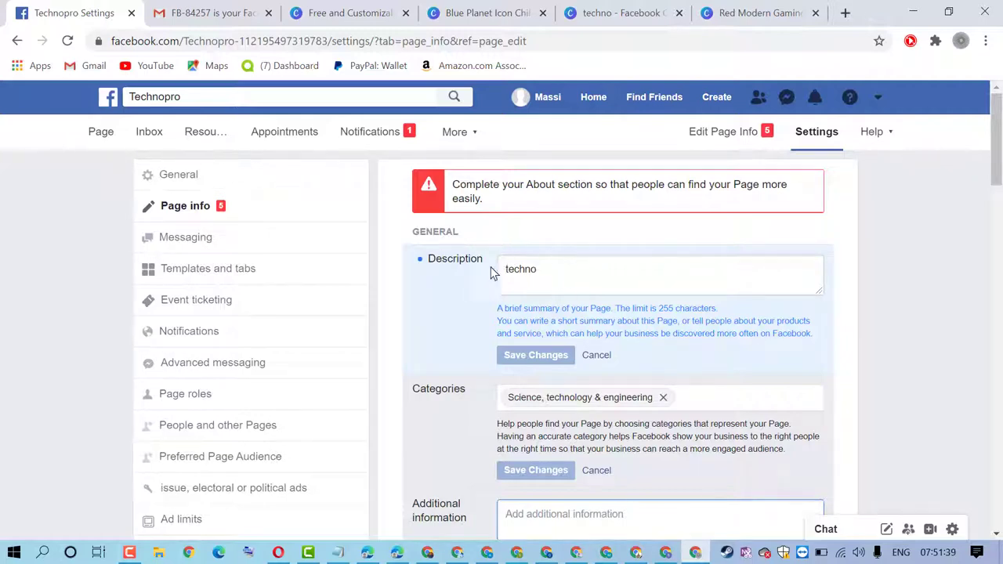
scroll(665, 291, "down", 2)
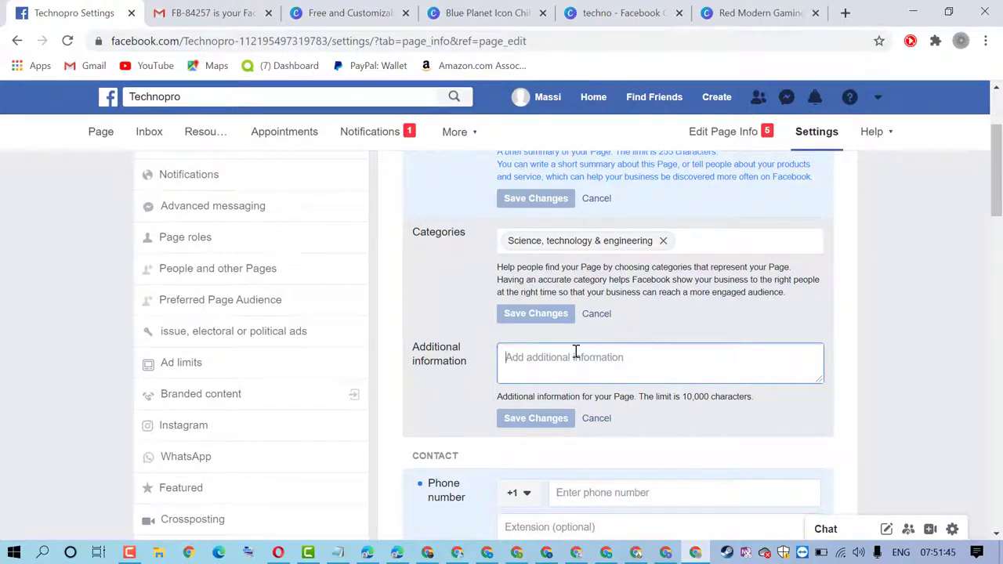
scroll(593, 329, "down", 3)
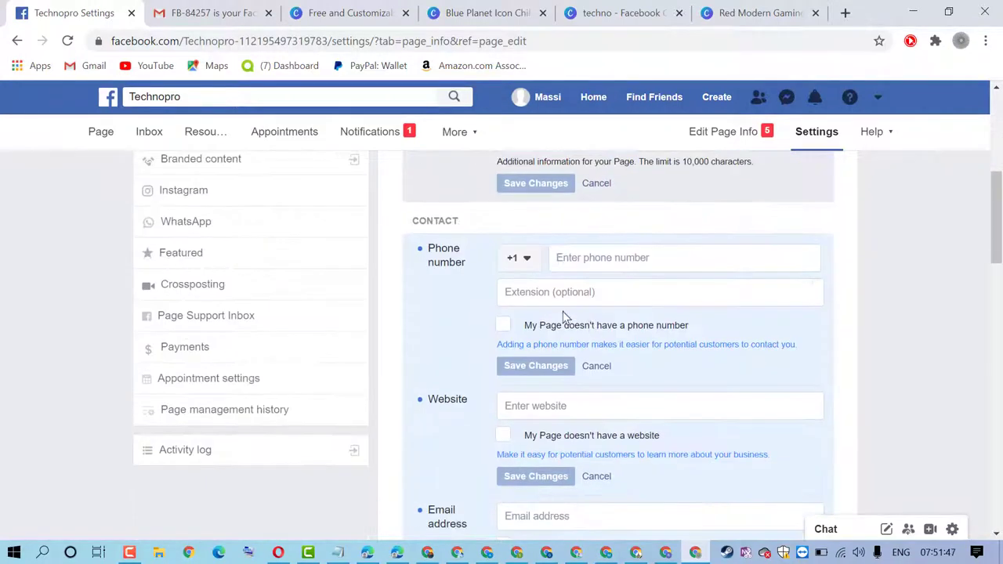
left_click(600, 255)
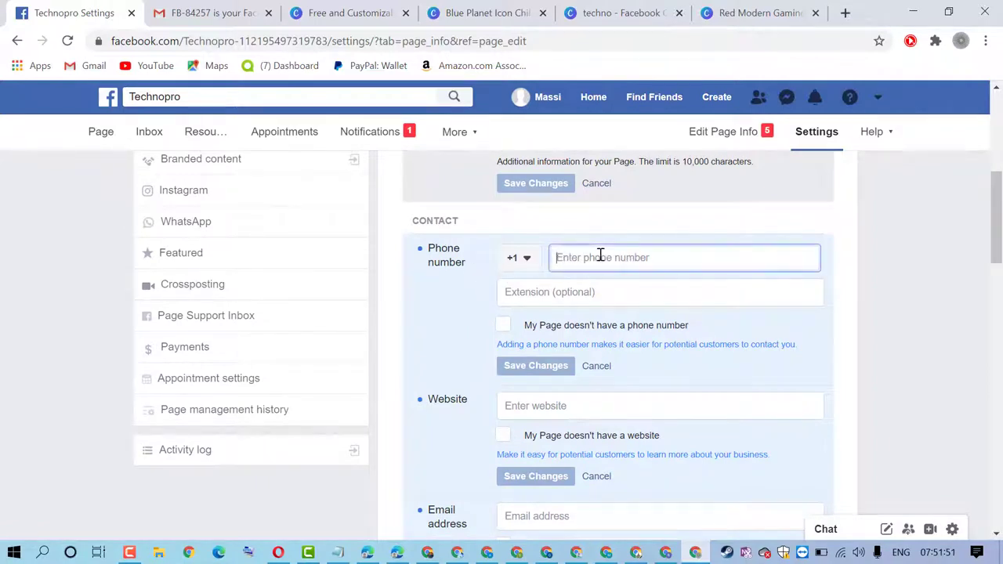
left_click(532, 268)
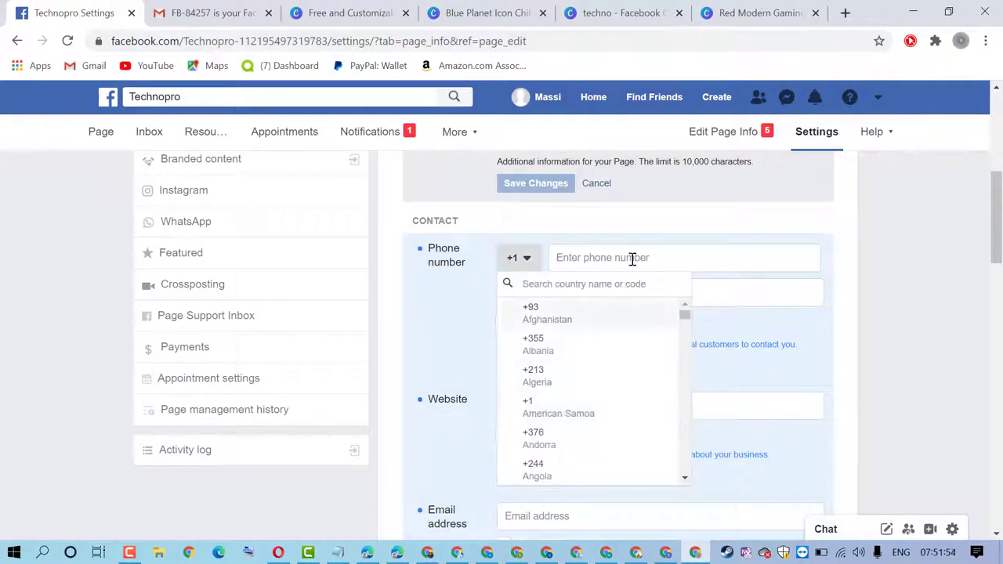
left_click(632, 259)
left_click(541, 292)
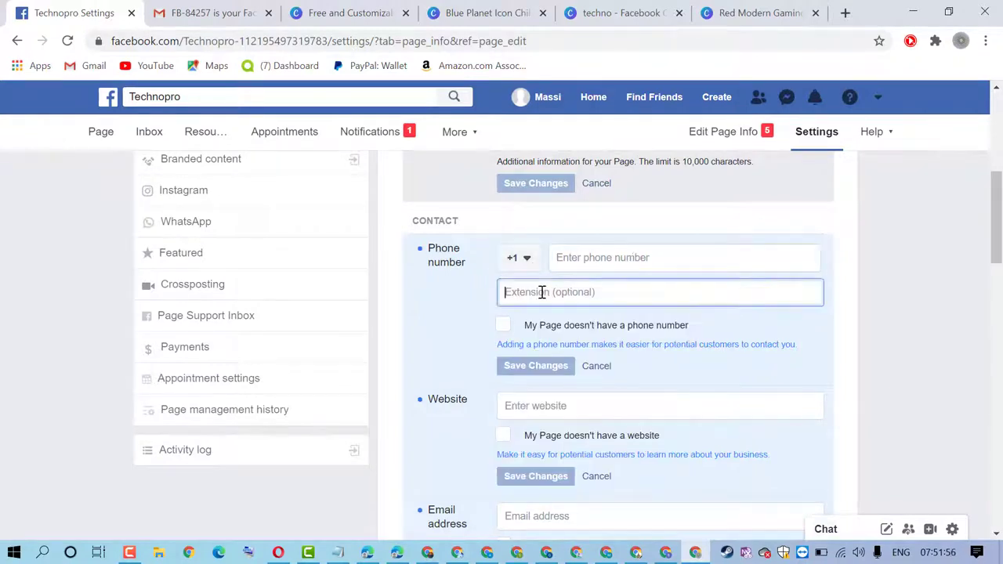
scroll(448, 329, "down", 2)
scroll(446, 325, "up", 2)
left_click(504, 329)
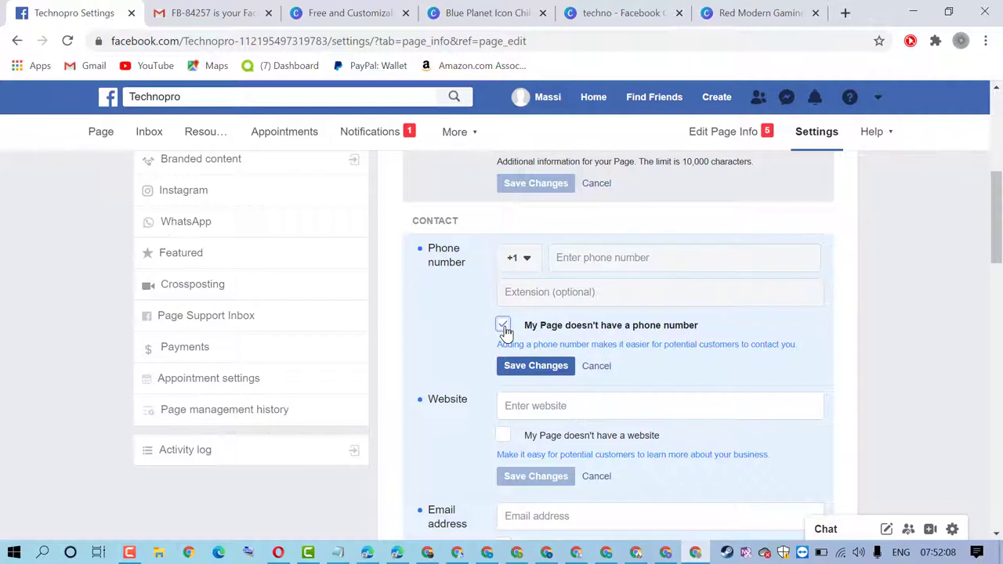
left_click(504, 327)
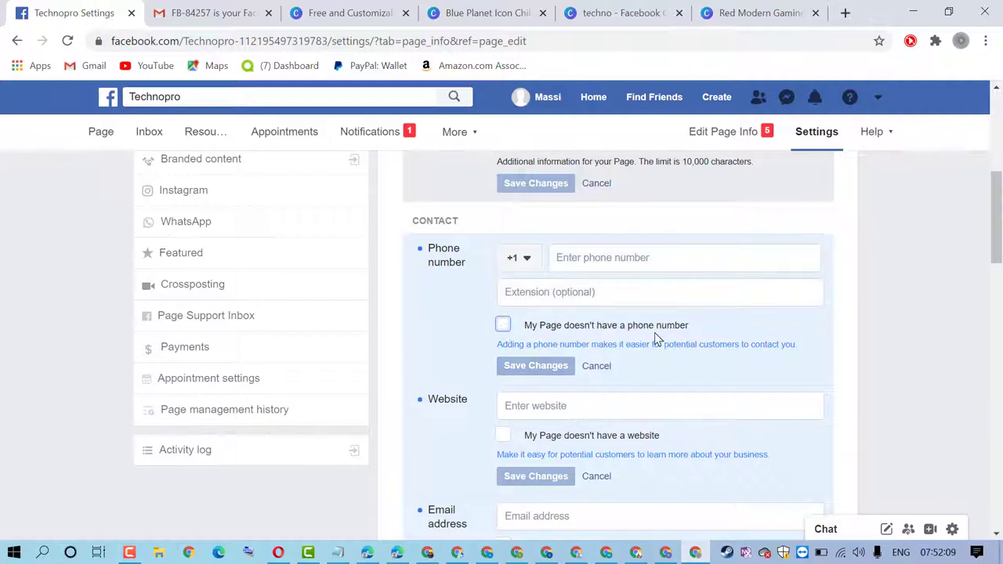
scroll(654, 333, "down", 2)
left_click(522, 249)
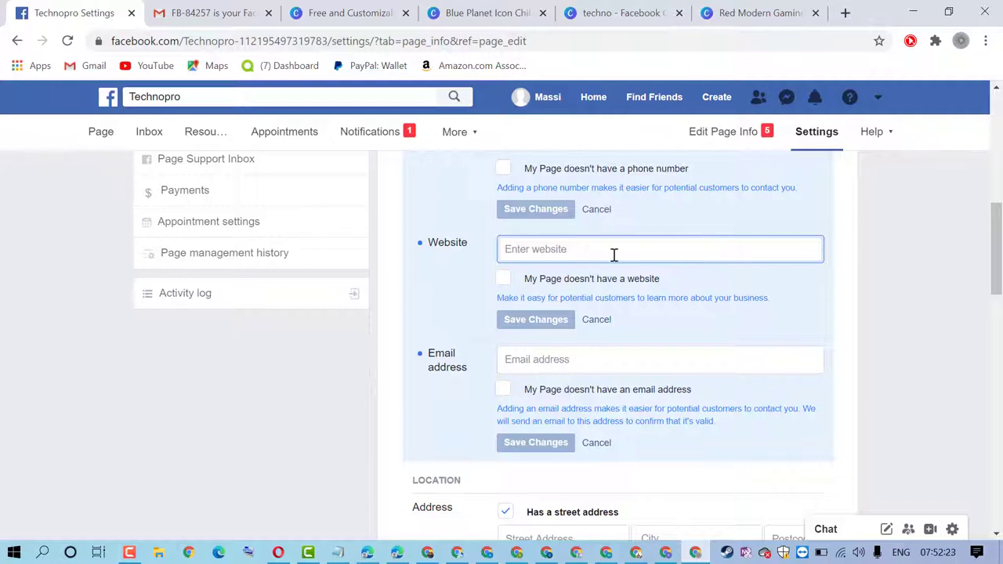
scroll(614, 255, "down", 1)
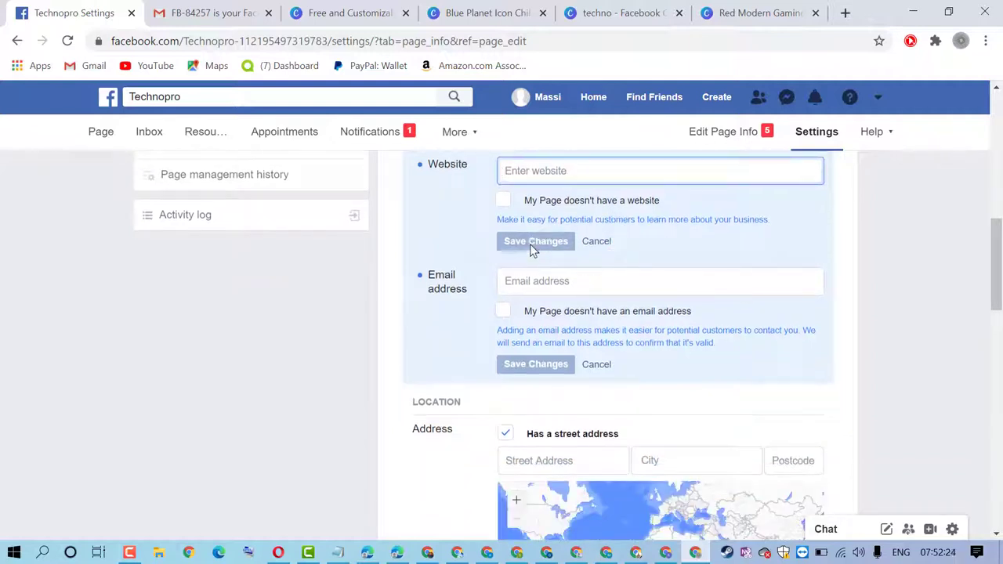
scroll(682, 327, "down", 1)
scroll(682, 328, "down", 1)
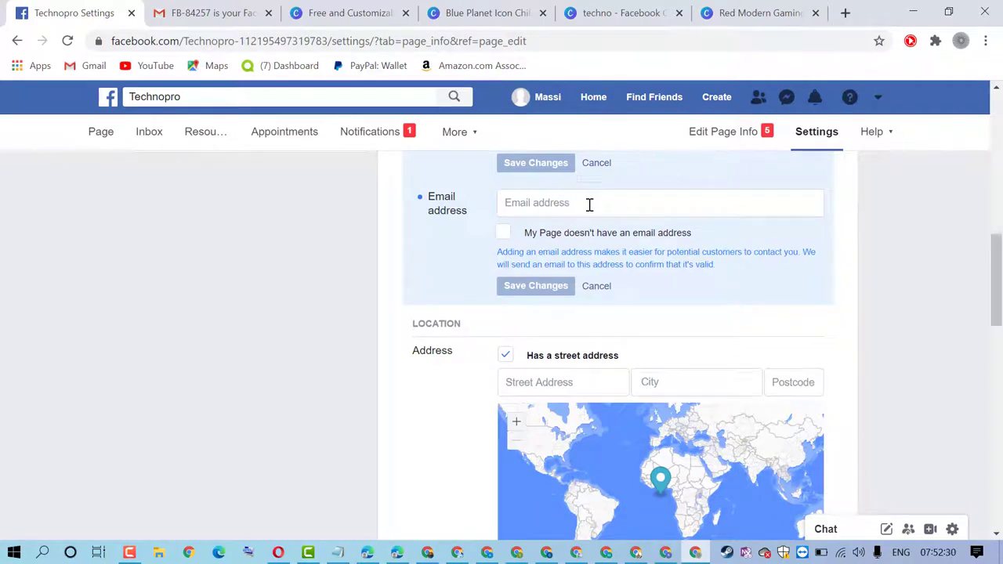
Drag the location pin and zoom and pan the address map from Africa to Spain
scroll(589, 203, "down", 2)
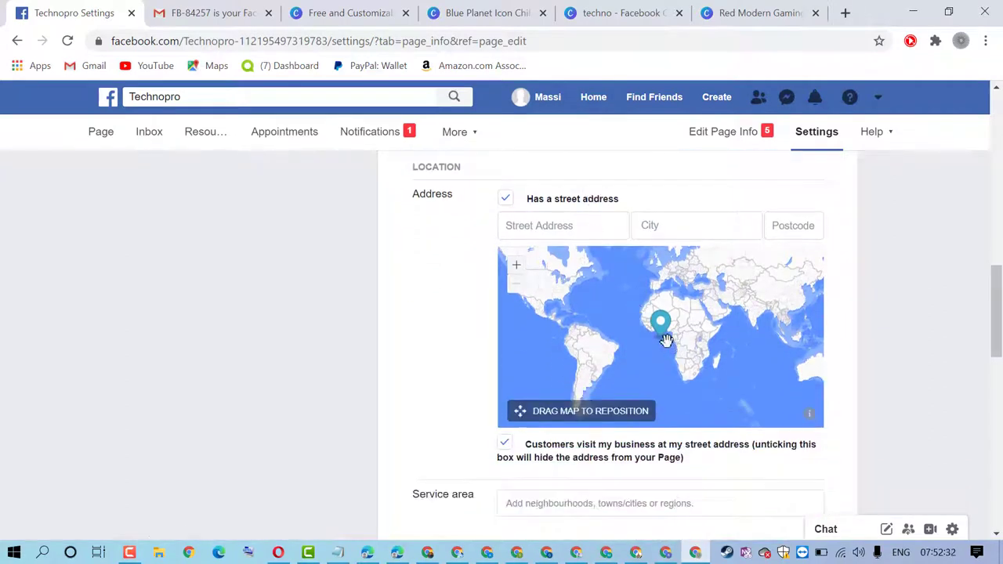
left_click_drag(665, 339, 684, 362)
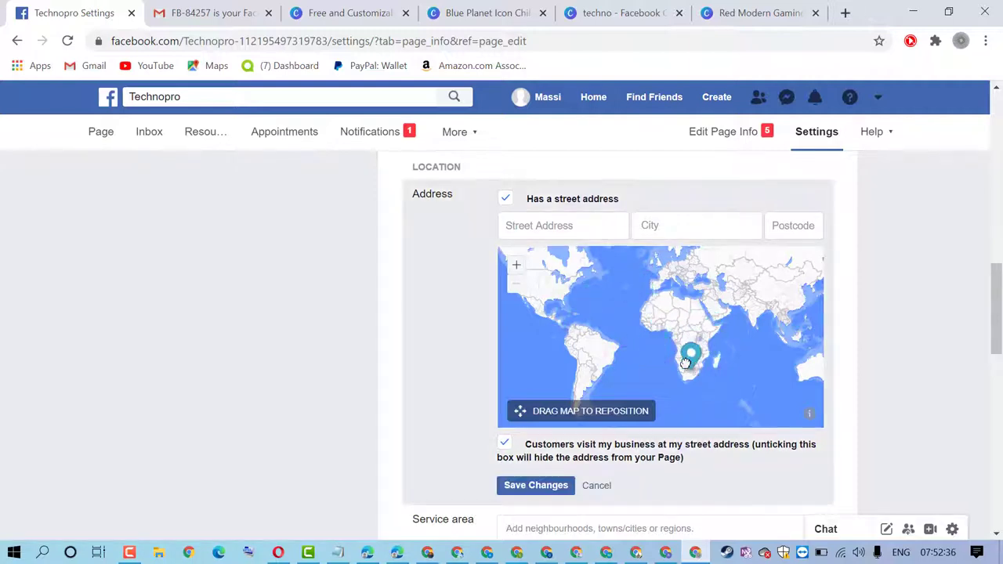
scroll(709, 369, "up", 1)
scroll(707, 365, "up", 1)
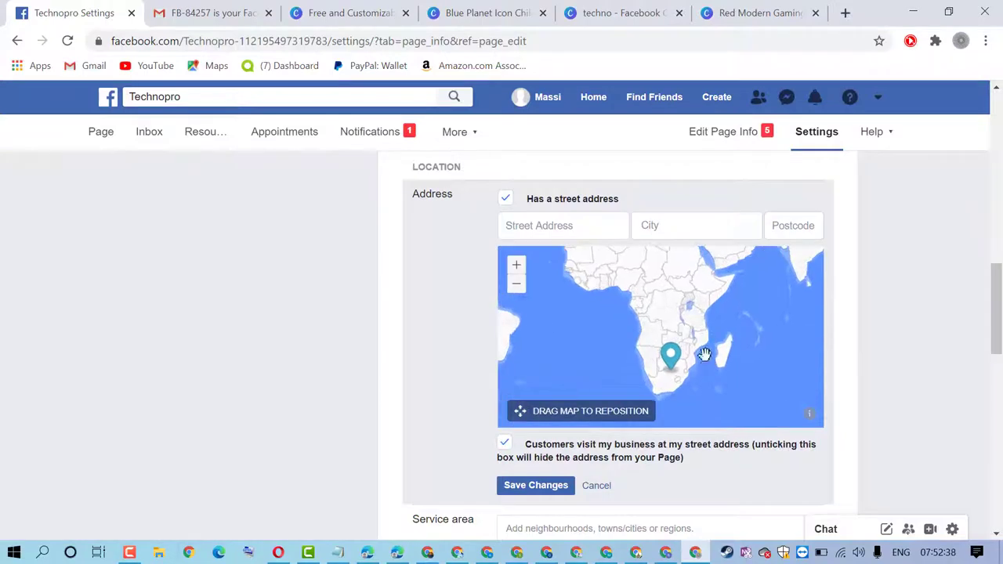
left_click_drag(600, 271, 650, 365)
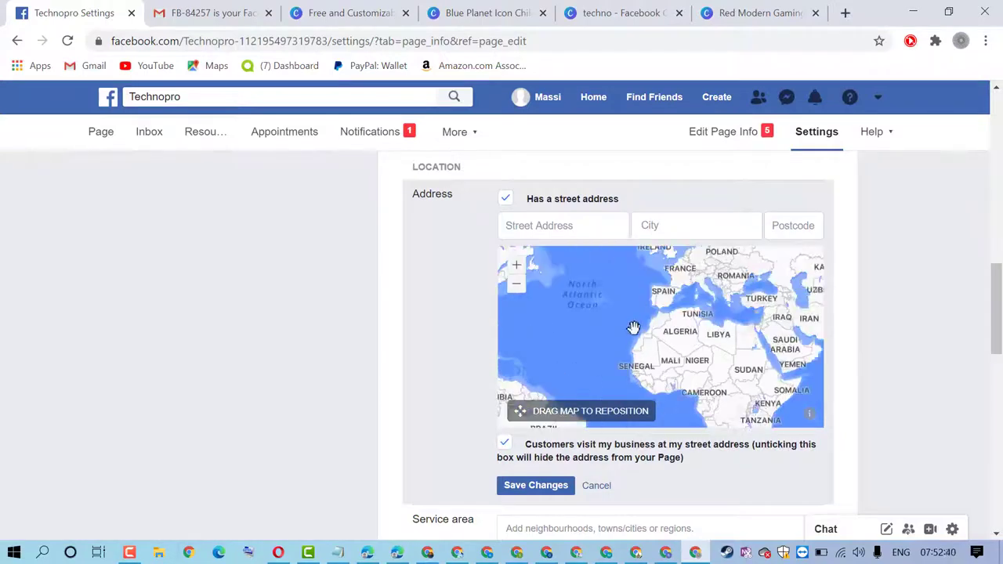
left_click_drag(633, 327, 637, 362)
scroll(665, 335, "up", 1)
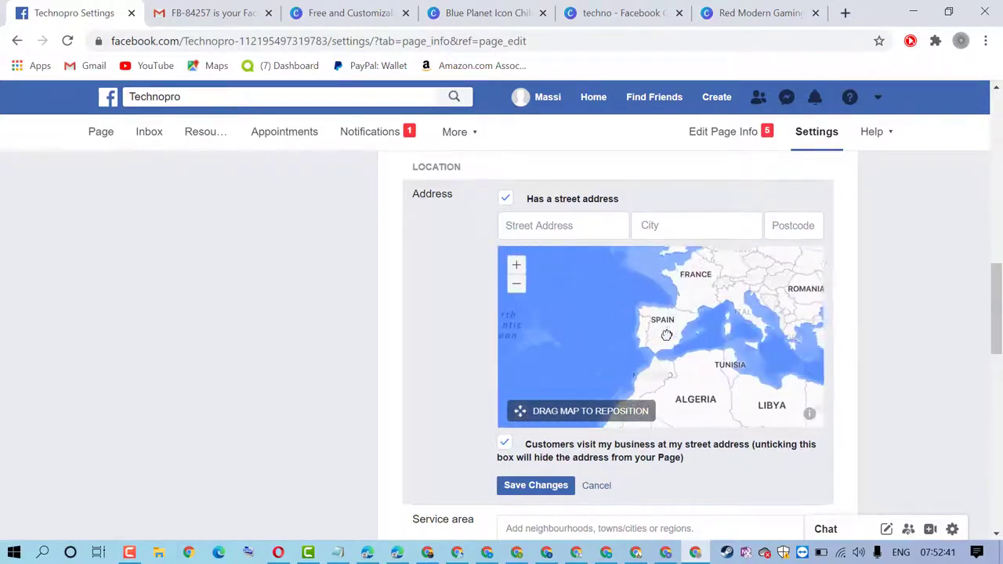
left_click(542, 226)
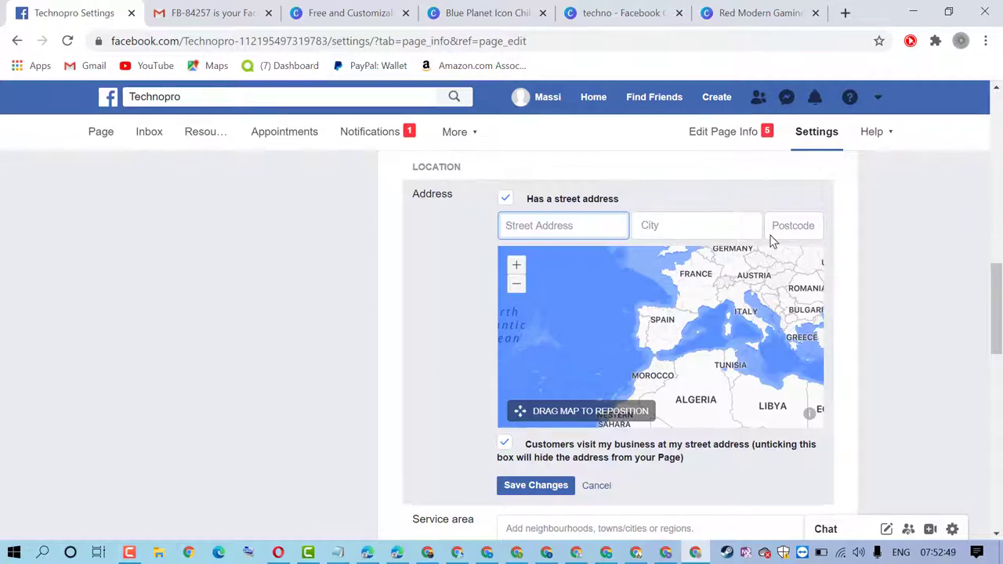
Save the new map location for the Page address
scroll(467, 250, "down", 2)
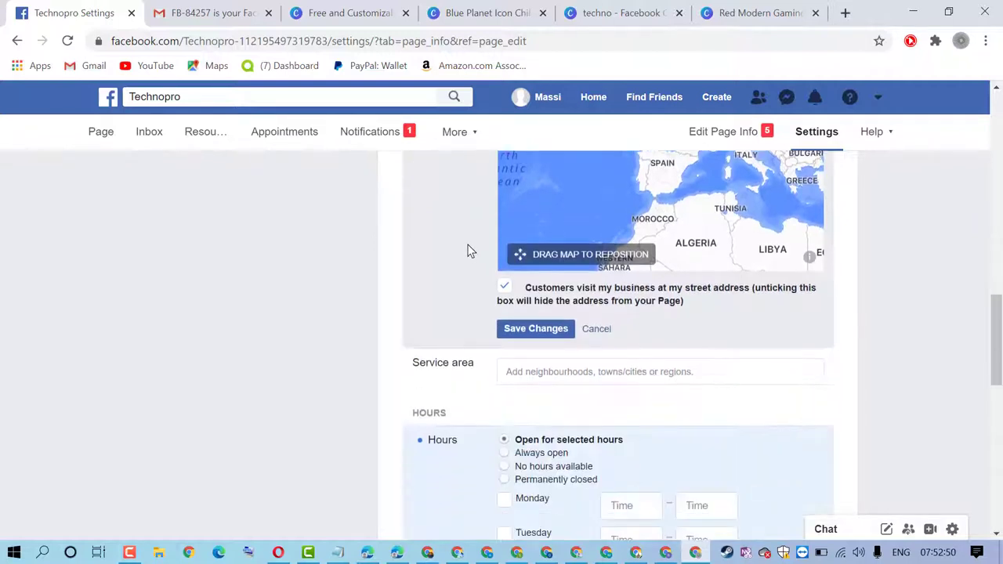
left_click(544, 331)
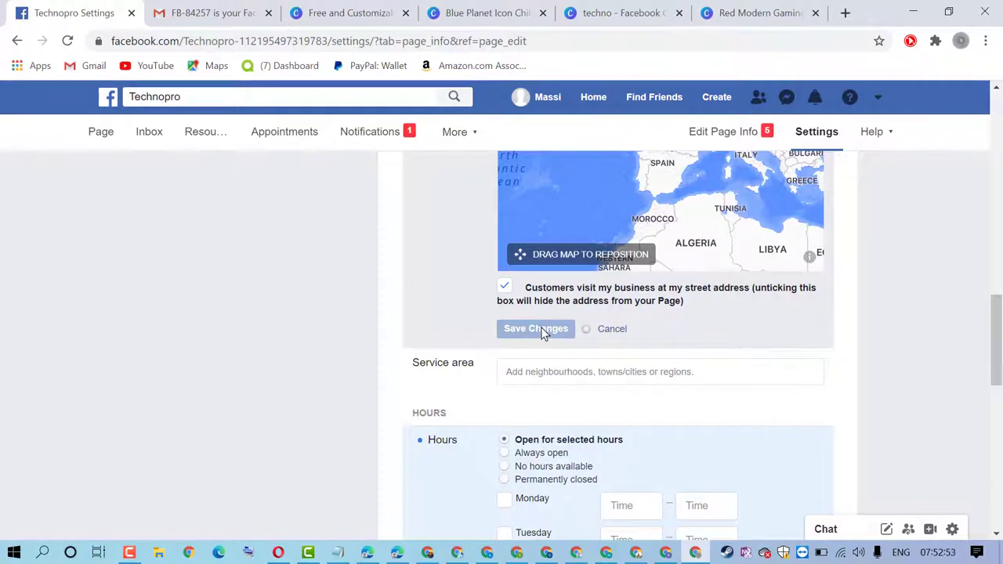
scroll(539, 327, "down", 2)
scroll(539, 331, "down", 3)
scroll(532, 329, "up", 2)
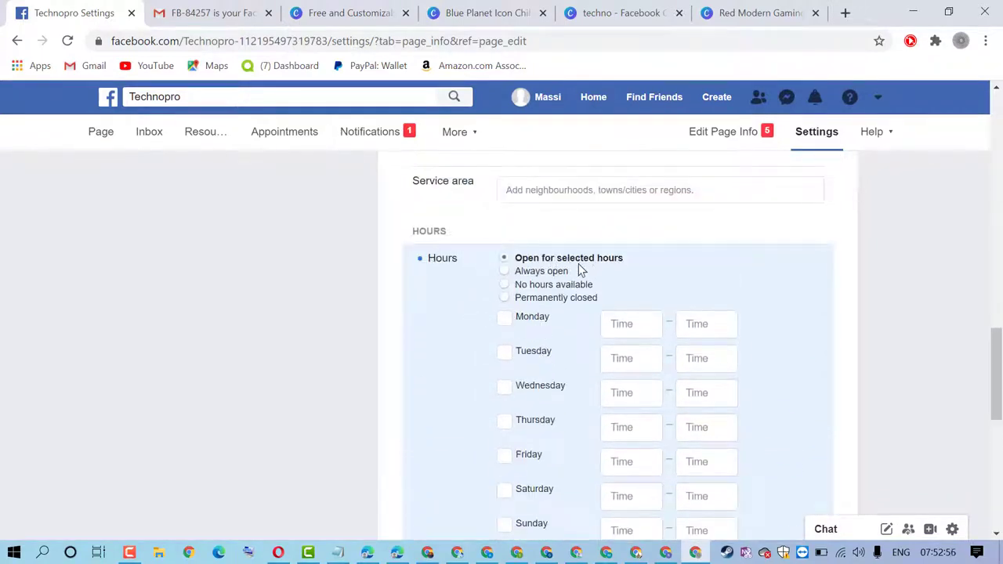
scroll(571, 251, "down", 1)
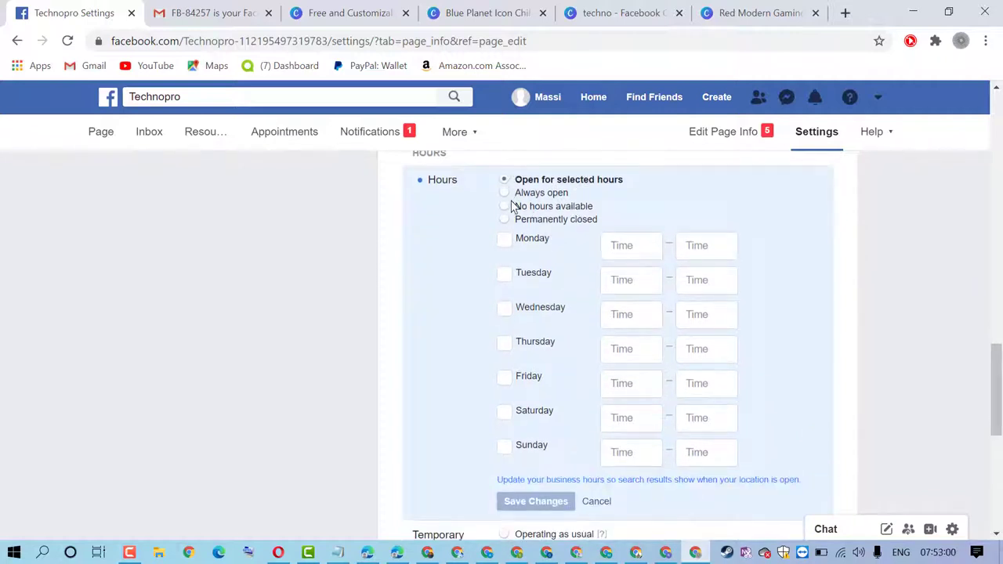
Add 09:00–17:00 opening hours for Monday through Saturday
left_click(504, 241)
left_click(504, 276)
left_click(505, 310)
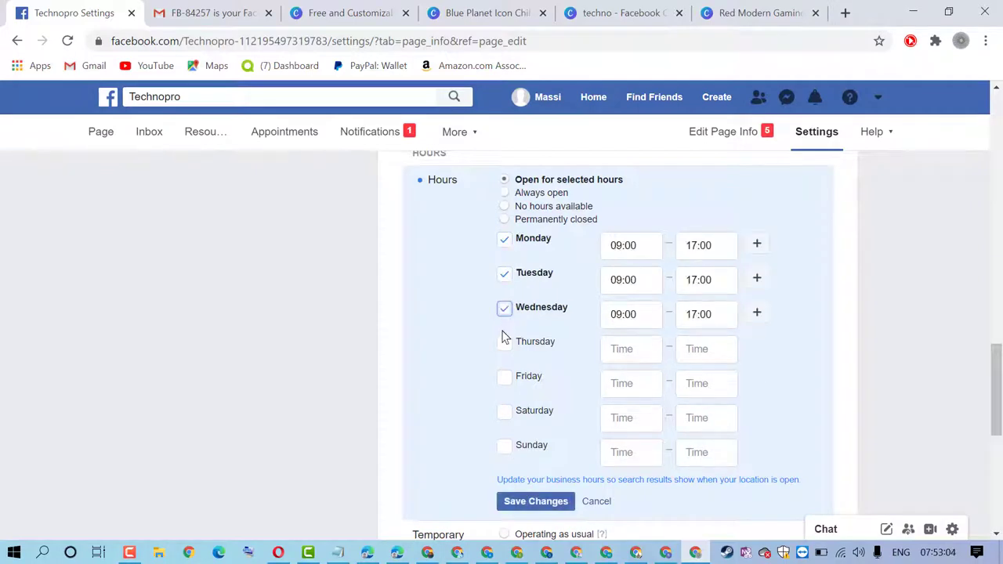
left_click(504, 345)
left_click(504, 379)
left_click_drag(511, 422, 502, 418)
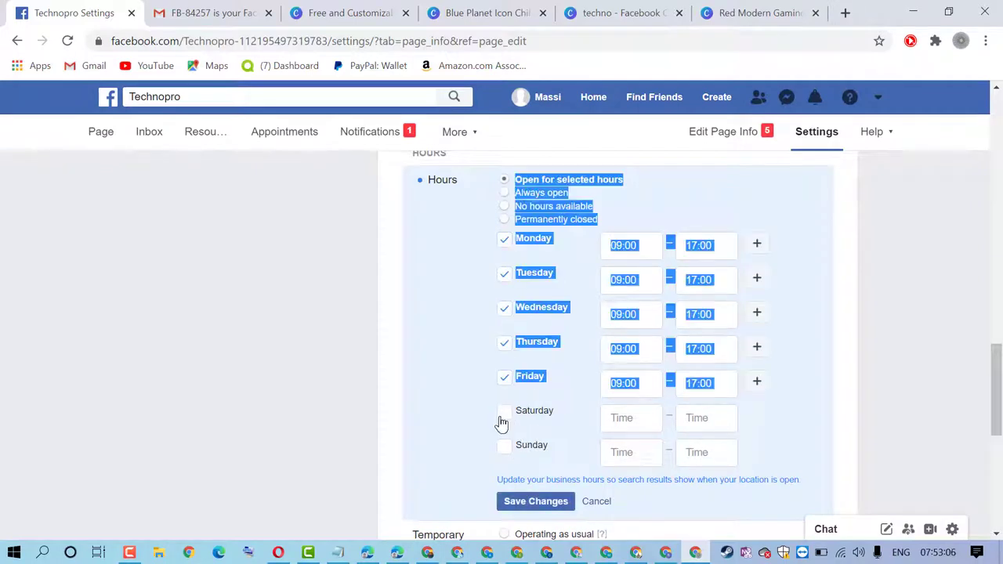
left_click(507, 413)
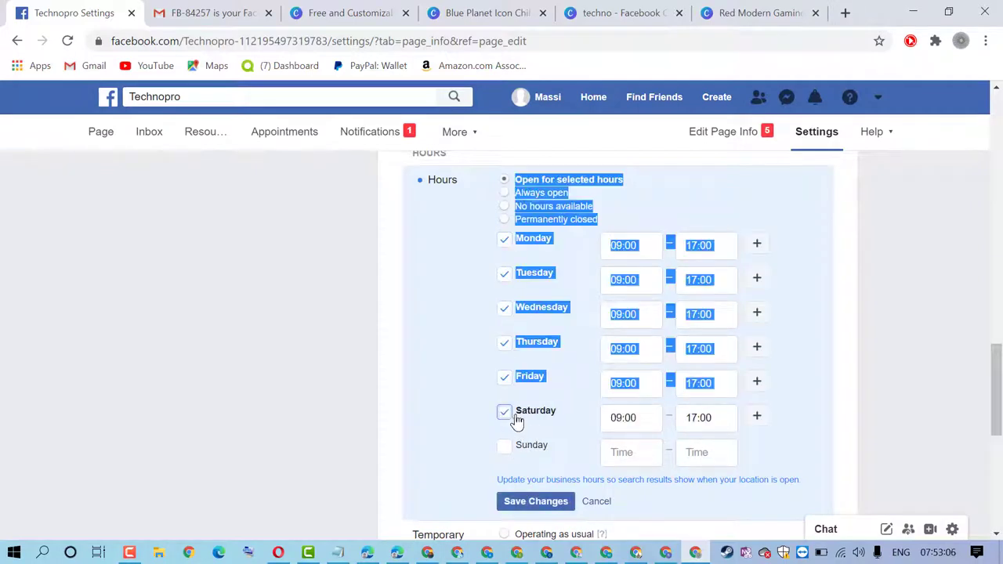
left_click(450, 319)
Settle on Open for selected hours and add a second Monday slot of 18:00–19:00
scroll(523, 249, "up", 1)
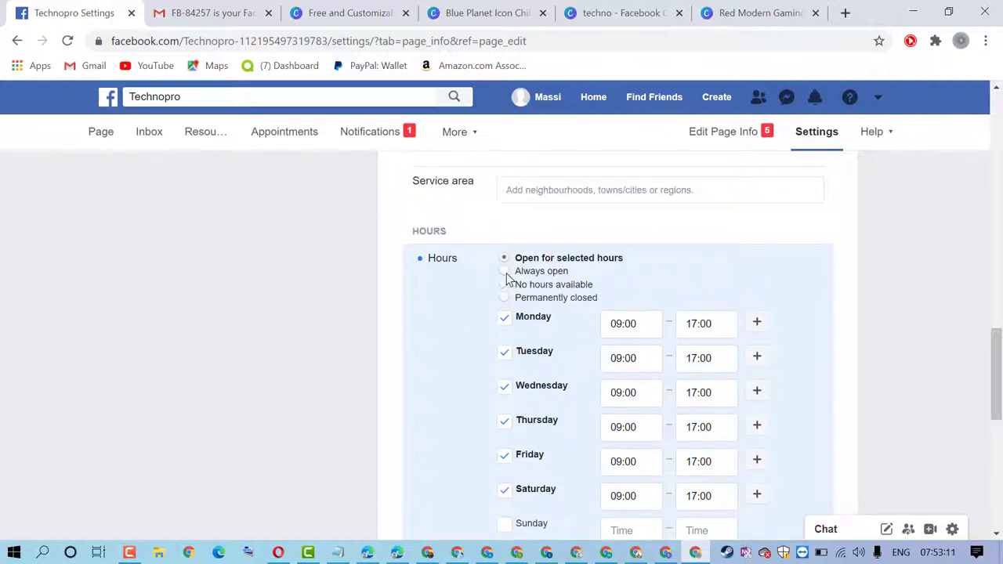
left_click(504, 271)
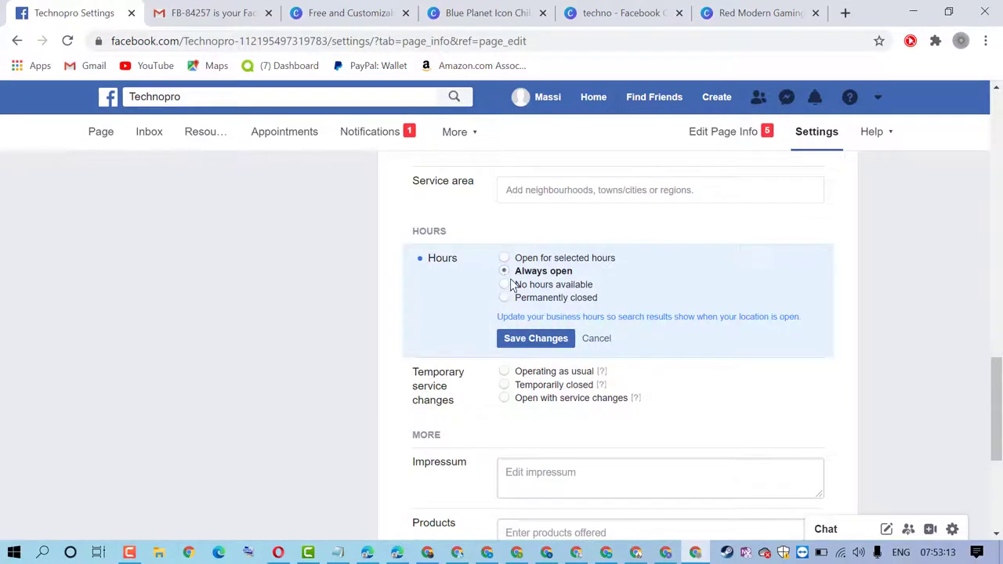
left_click(503, 287)
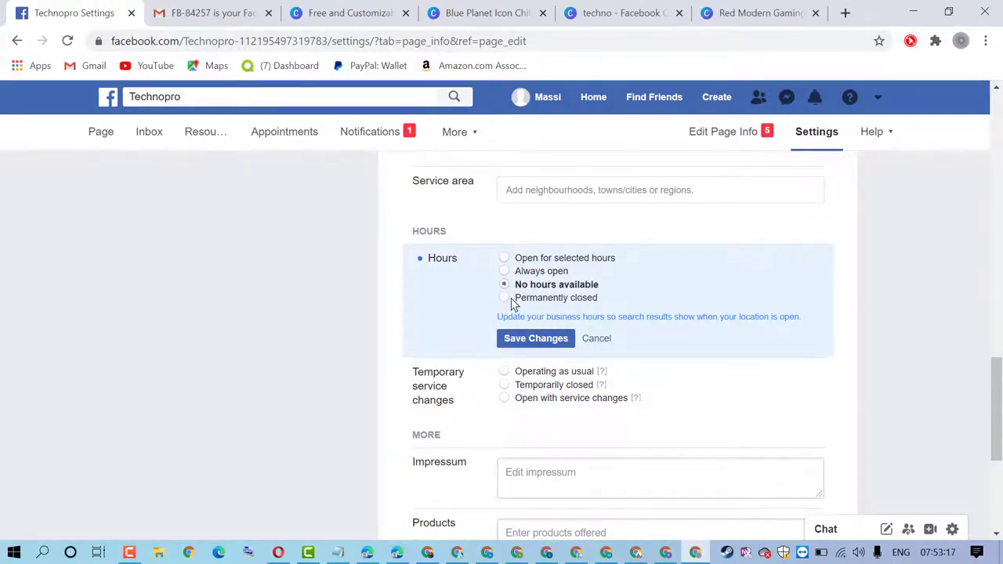
left_click(505, 299)
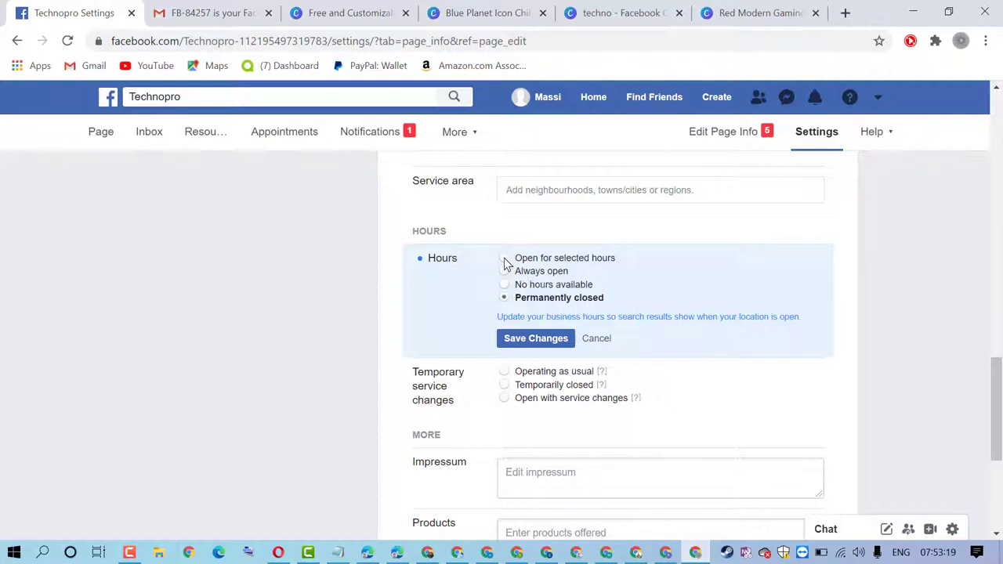
left_click(514, 263)
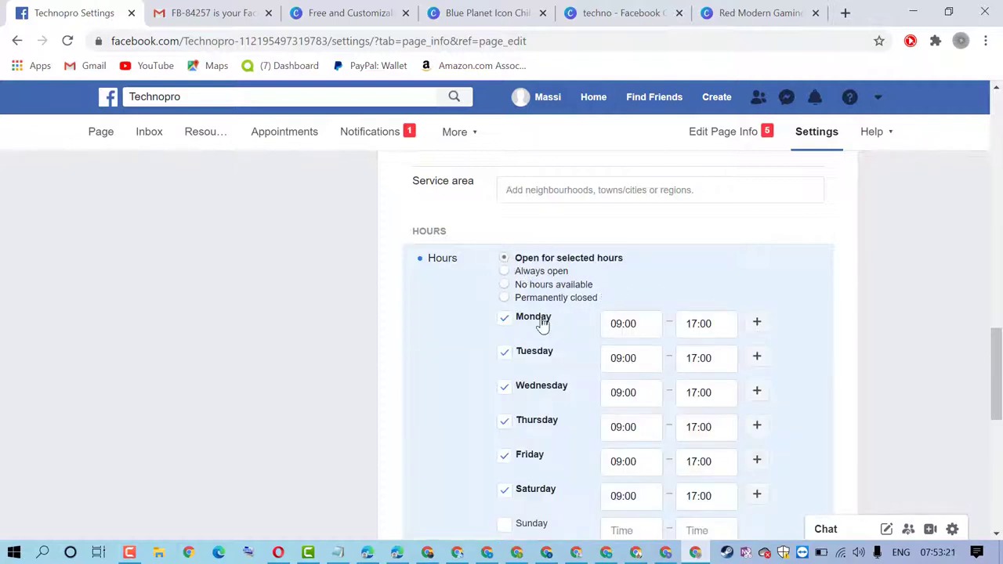
scroll(525, 294, "down", 4)
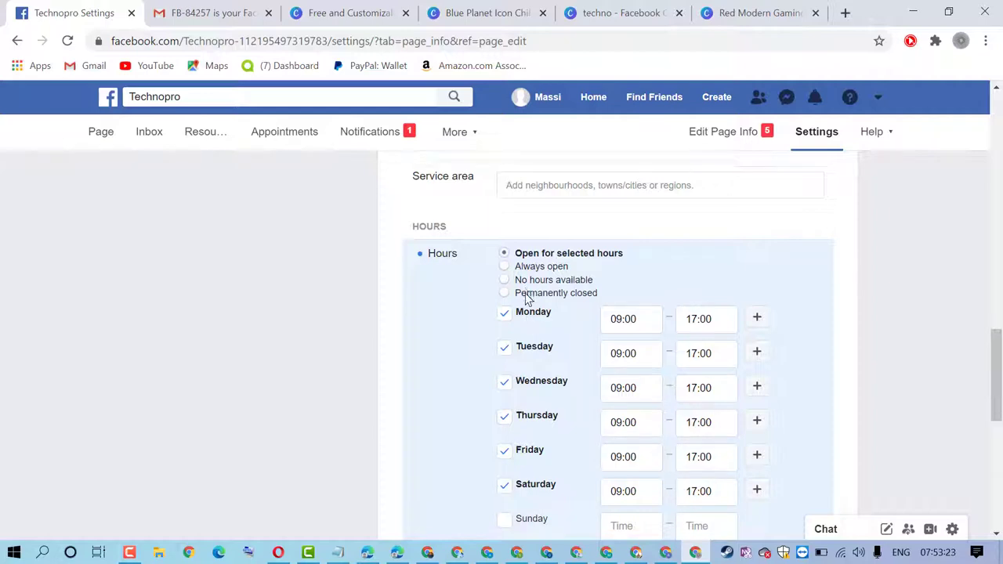
scroll(526, 299, "up", 4)
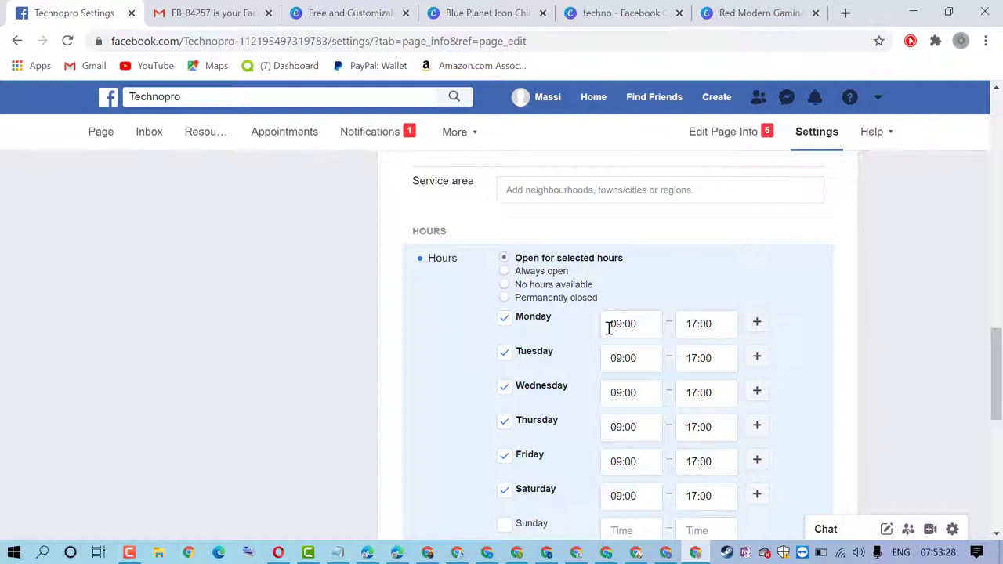
left_click(758, 324)
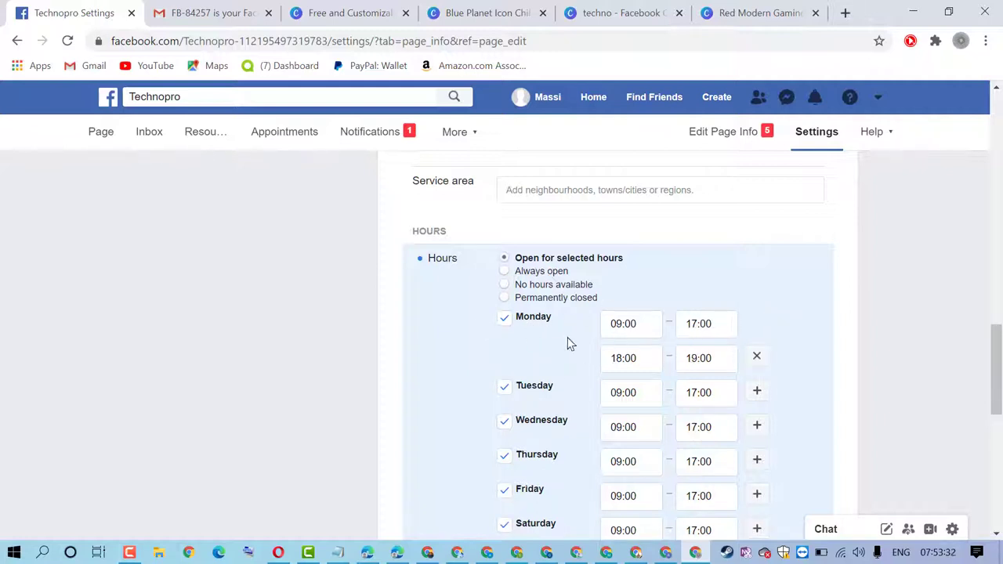
scroll(571, 346, "down", 5)
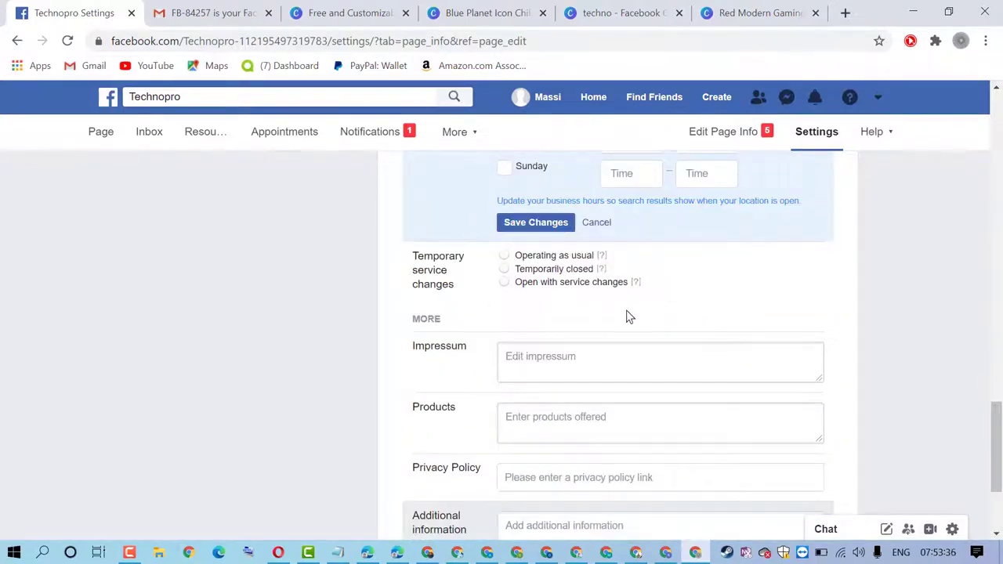
Select Temporarily closed under Temporary service changes, then scroll back up Page info
scroll(626, 316, "down", 2)
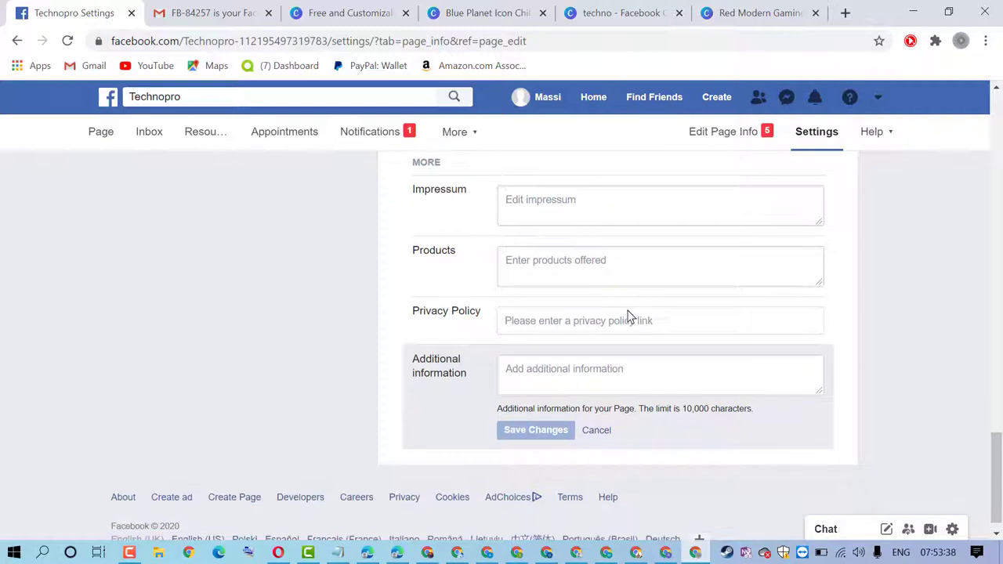
scroll(627, 317, "up", 3)
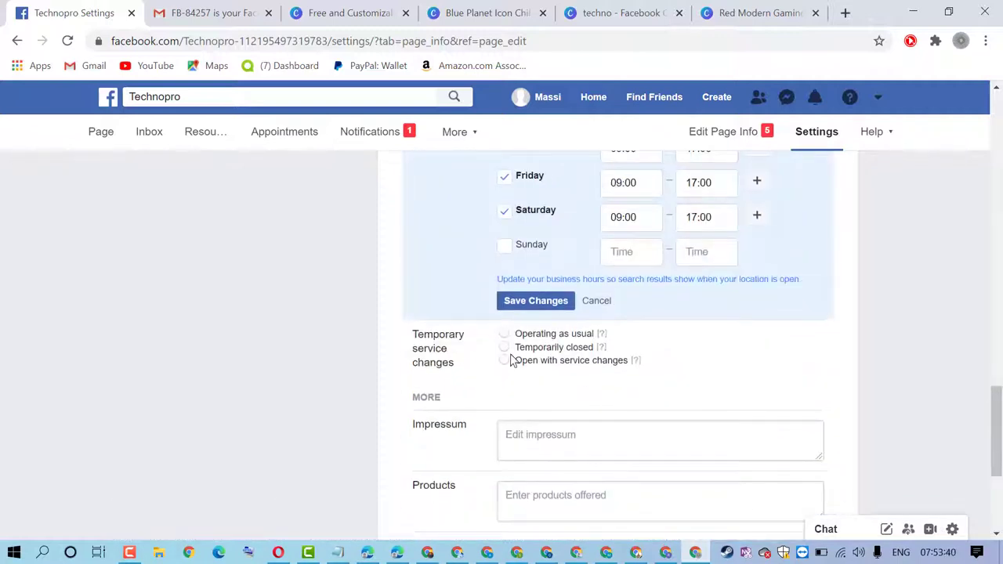
left_click(505, 348)
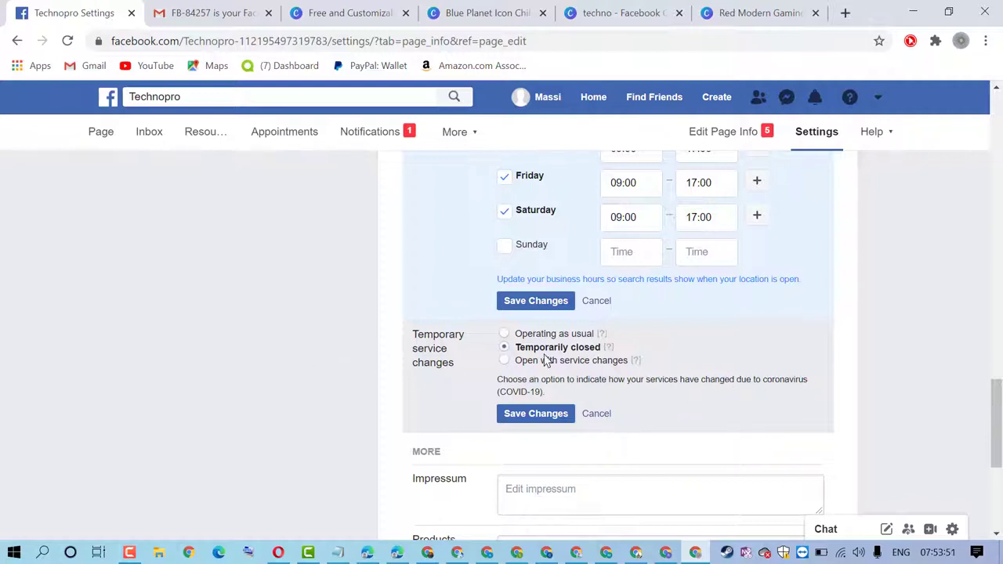
scroll(553, 366, "down", 4)
scroll(558, 365, "up", 3)
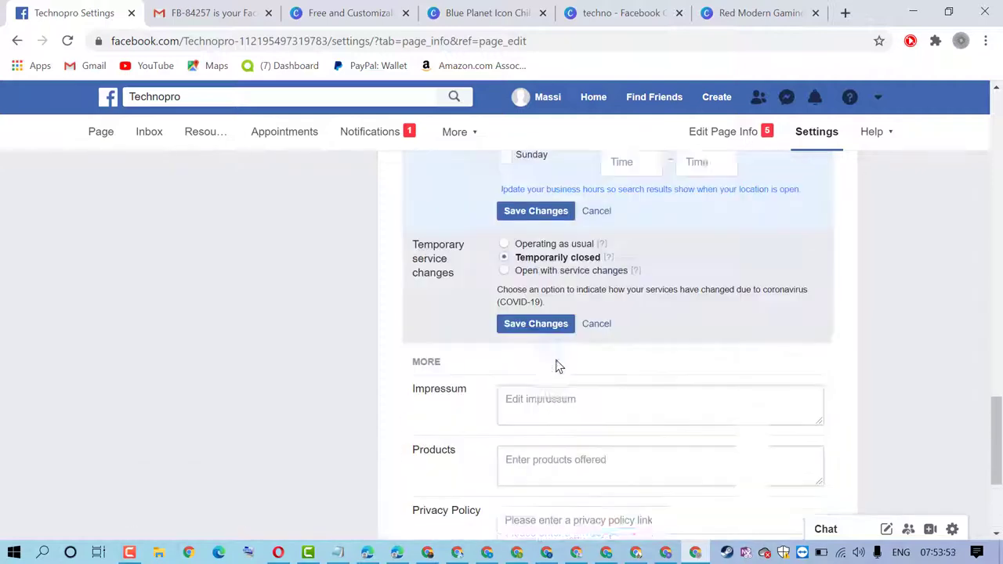
scroll(555, 365, "down", 2)
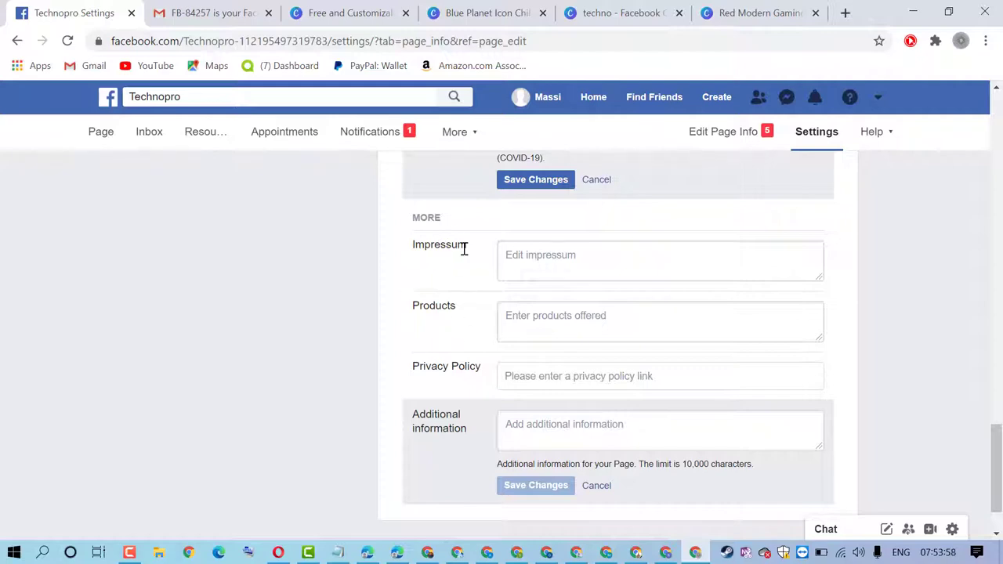
scroll(383, 331, "up", 3)
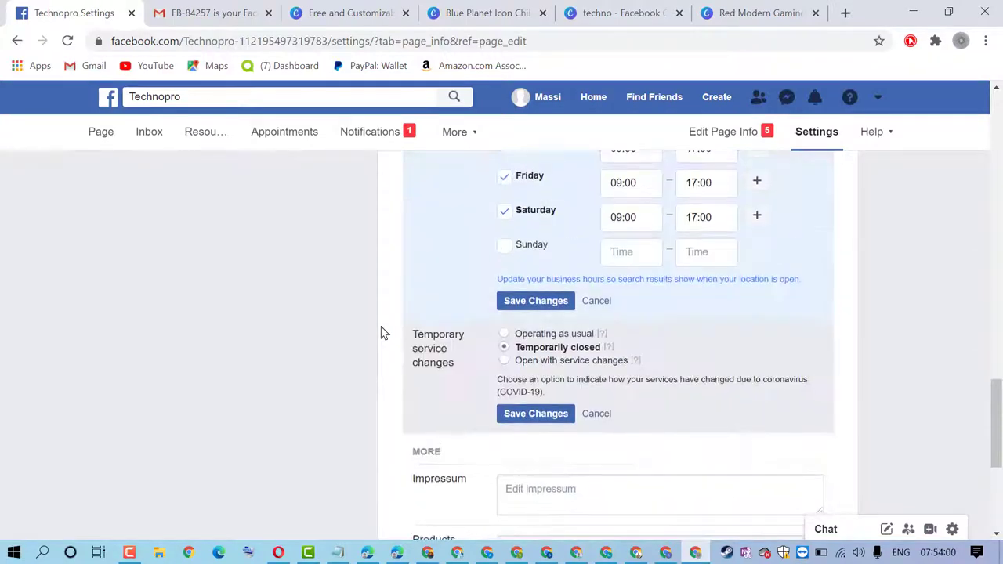
scroll(383, 332, "down", 4)
scroll(378, 333, "up", 20)
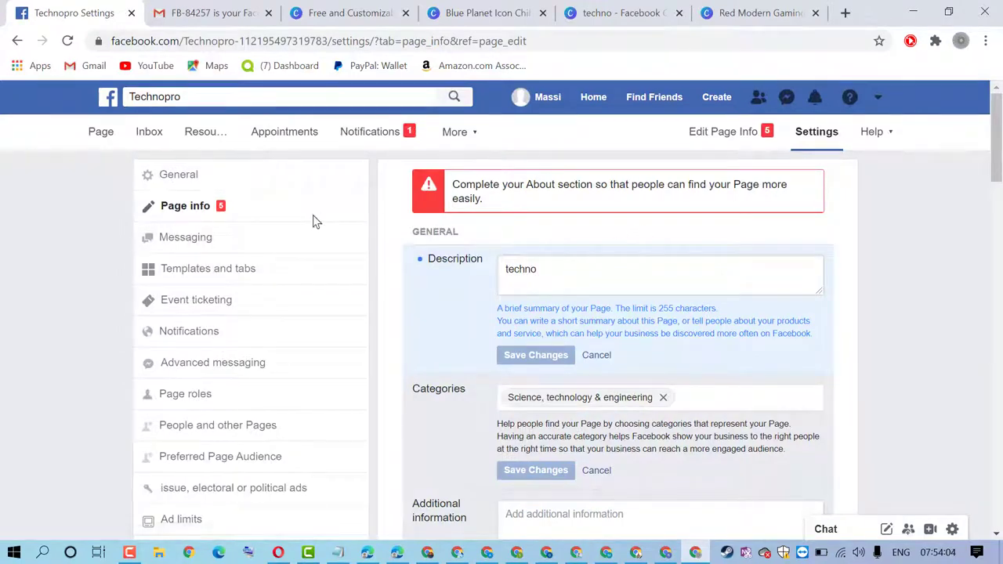
Switch to the Technopro page's Messaging settings and review them, leaving 'Use the Return key to send messages' off
left_click(201, 242)
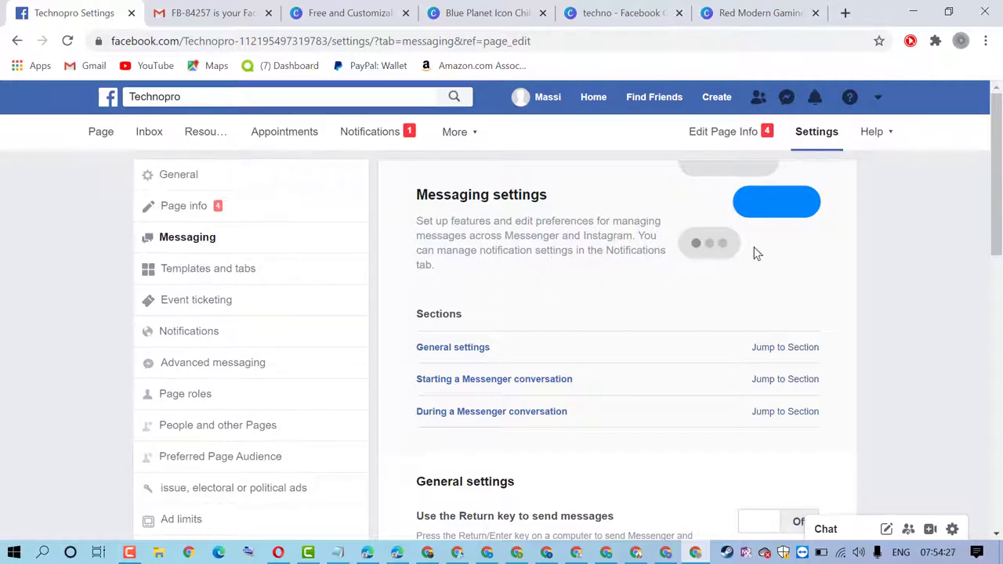
scroll(694, 251, "down", 5)
scroll(694, 249, "up", 4)
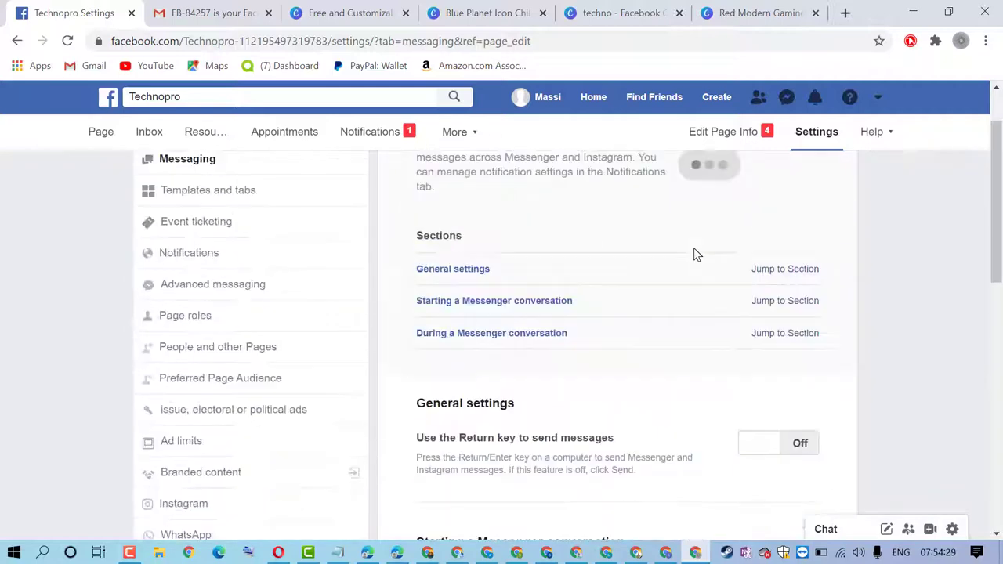
scroll(693, 247, "up", 1)
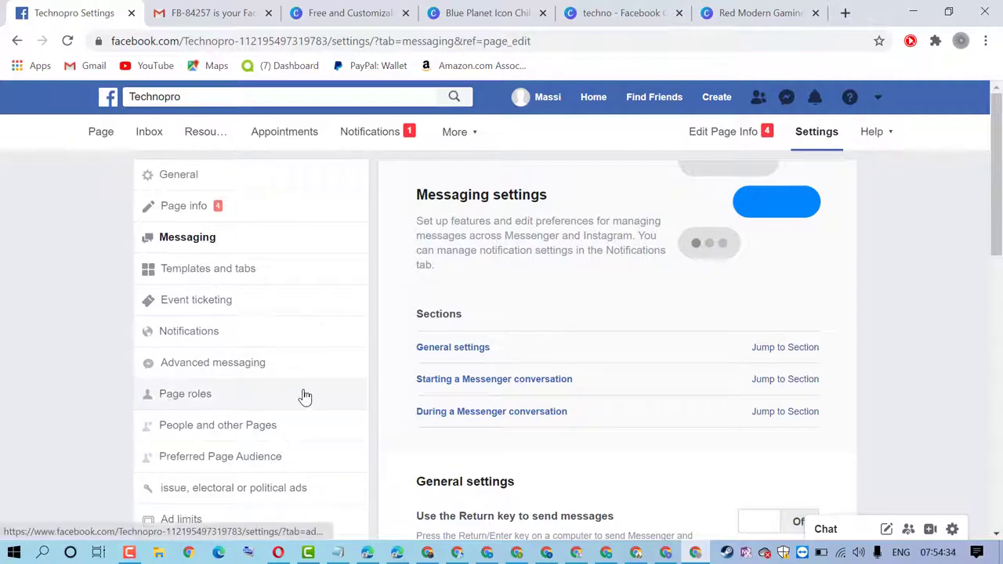
View the Page roles options (Admin, Editor, Moderator, Advertiser, Analyst), leaving Editor selected
left_click(197, 401)
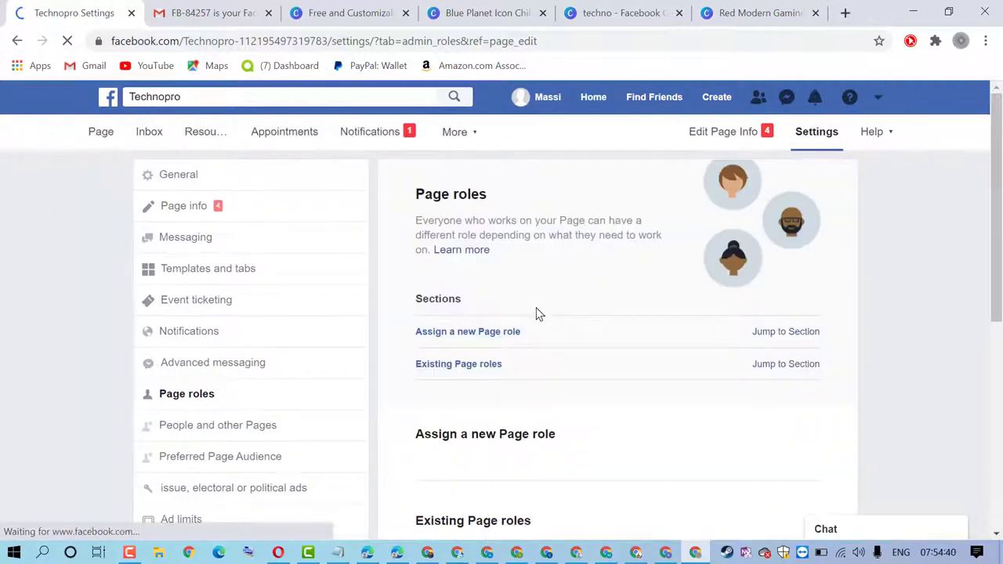
scroll(538, 314, "down", 1)
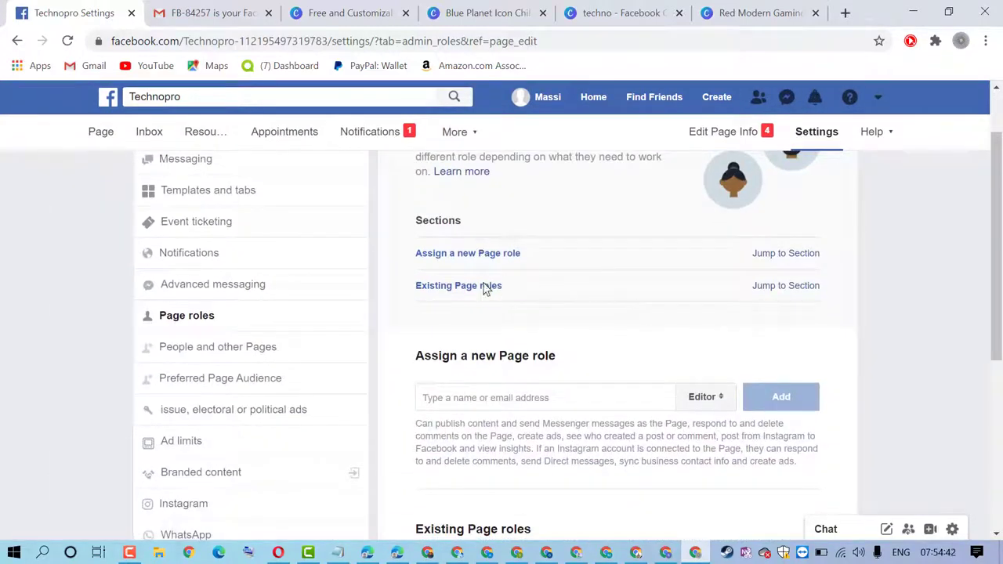
scroll(571, 324, "down", 1)
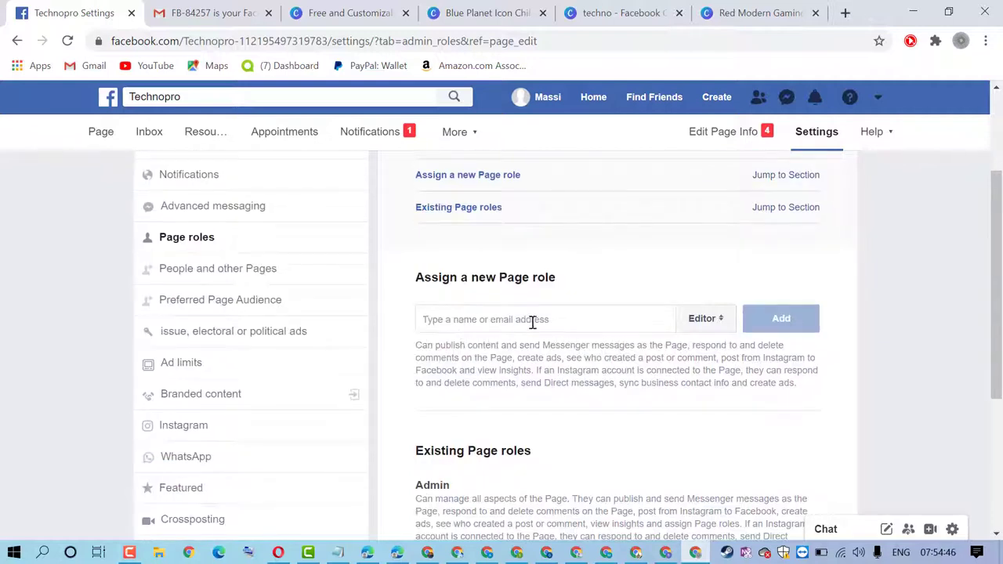
left_click(706, 318)
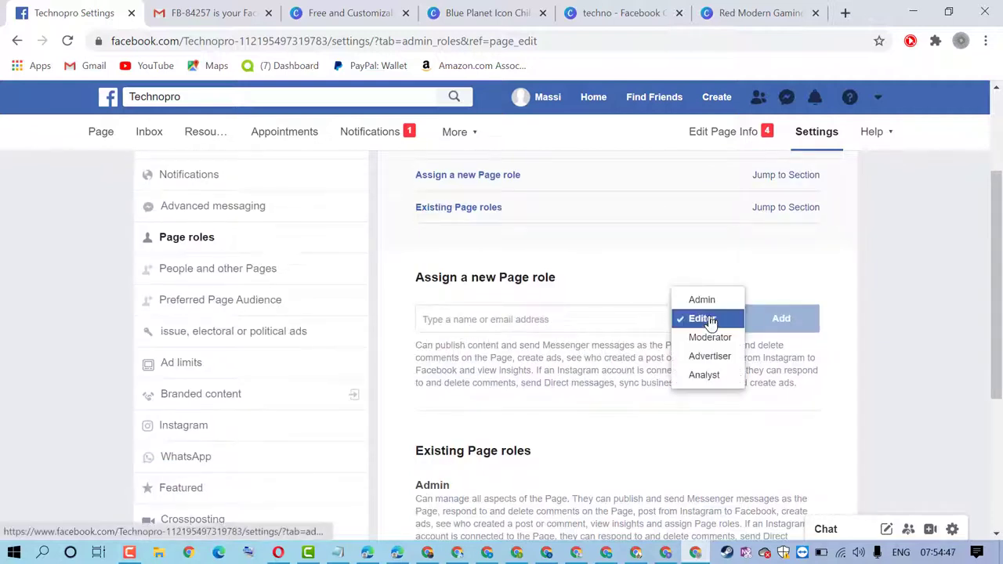
left_click(464, 321)
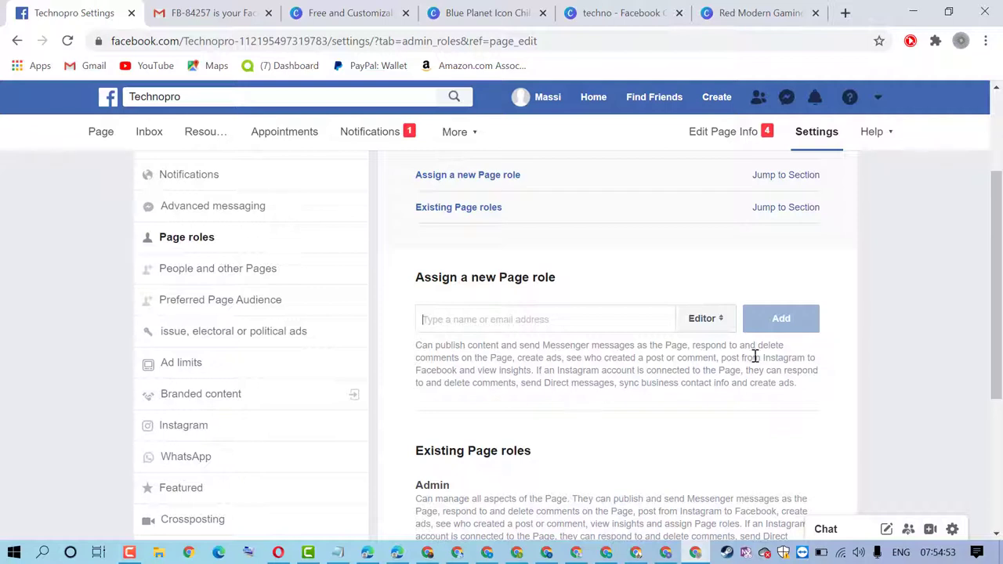
left_click(719, 325)
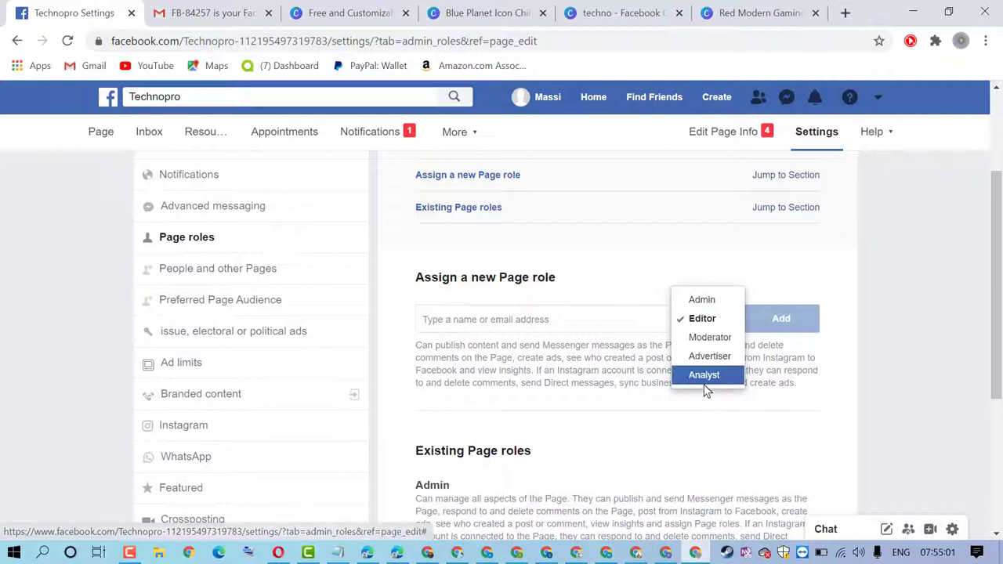
left_click(561, 423)
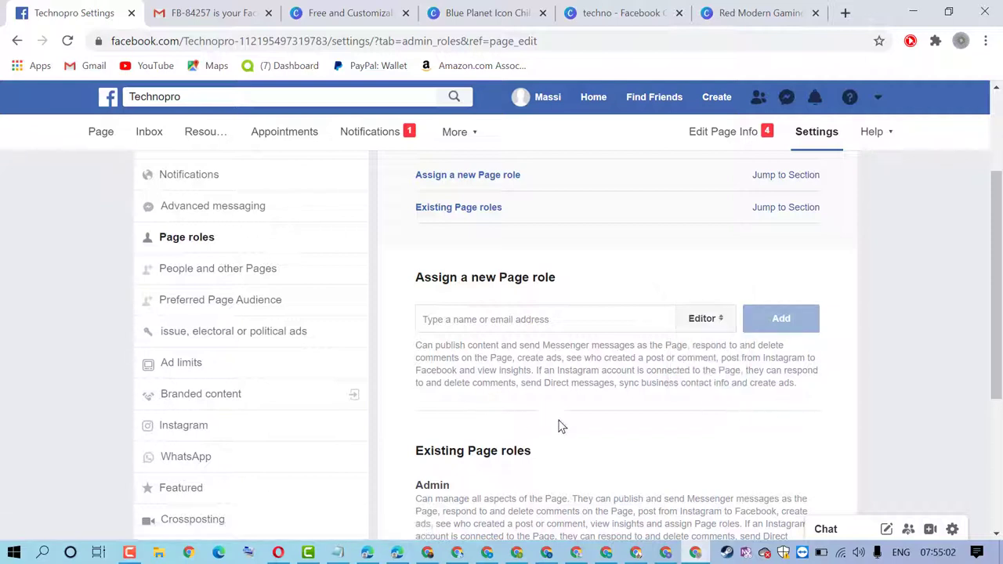
Leave the Page roles section unchanged and return to the Technopro page
scroll(633, 409, "down", 3)
scroll(632, 410, "up", 5)
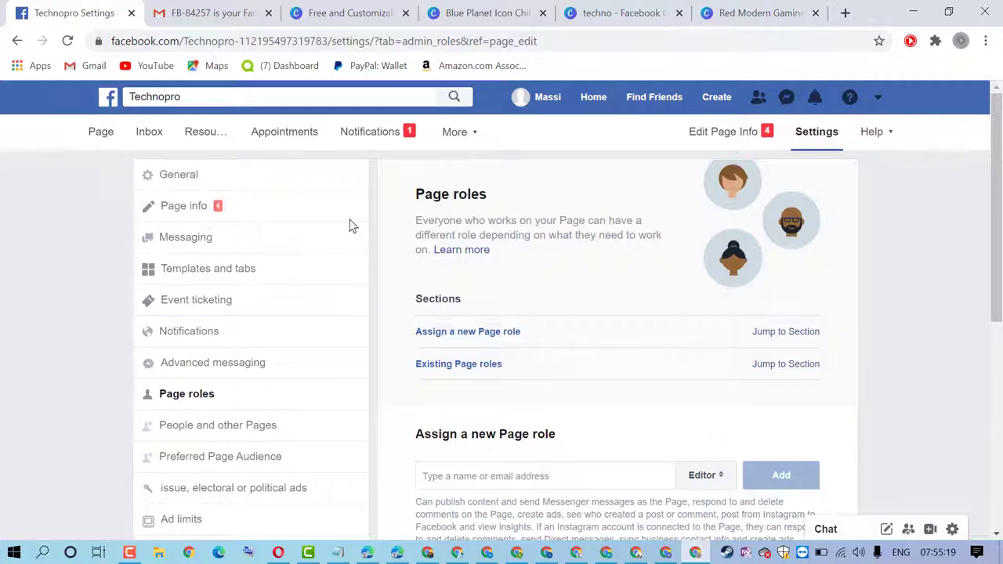
left_click(101, 134)
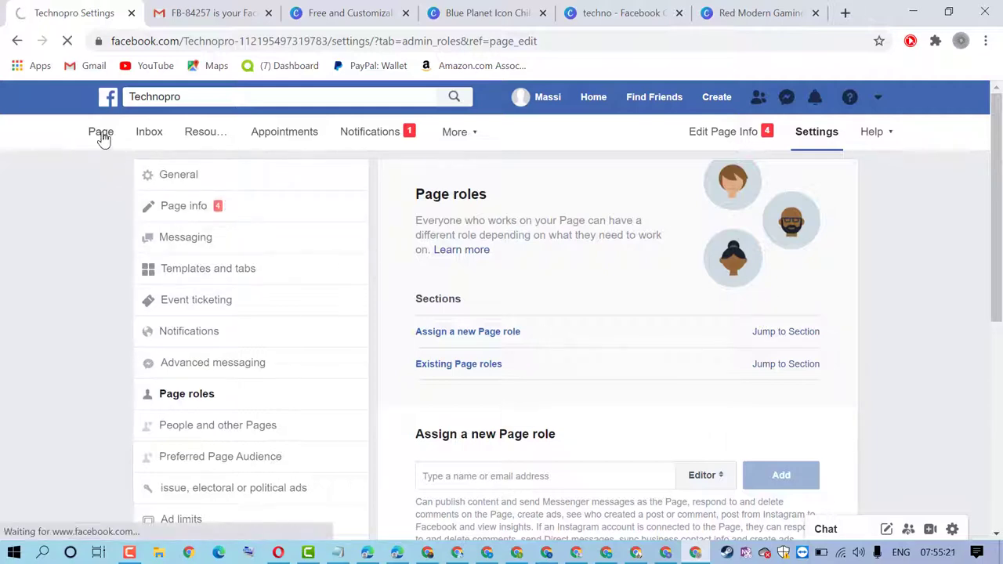